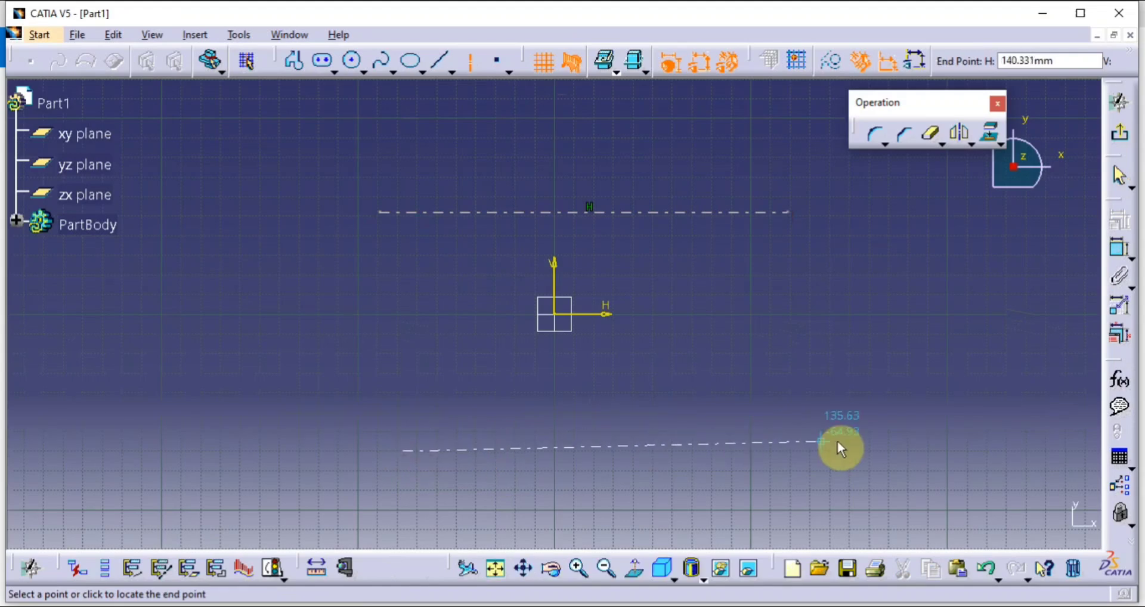
Complete the horizontal construction line, about 234 mm long and 70 mm below the origin, and dimension its distance from the horizontal axis
click(863, 453)
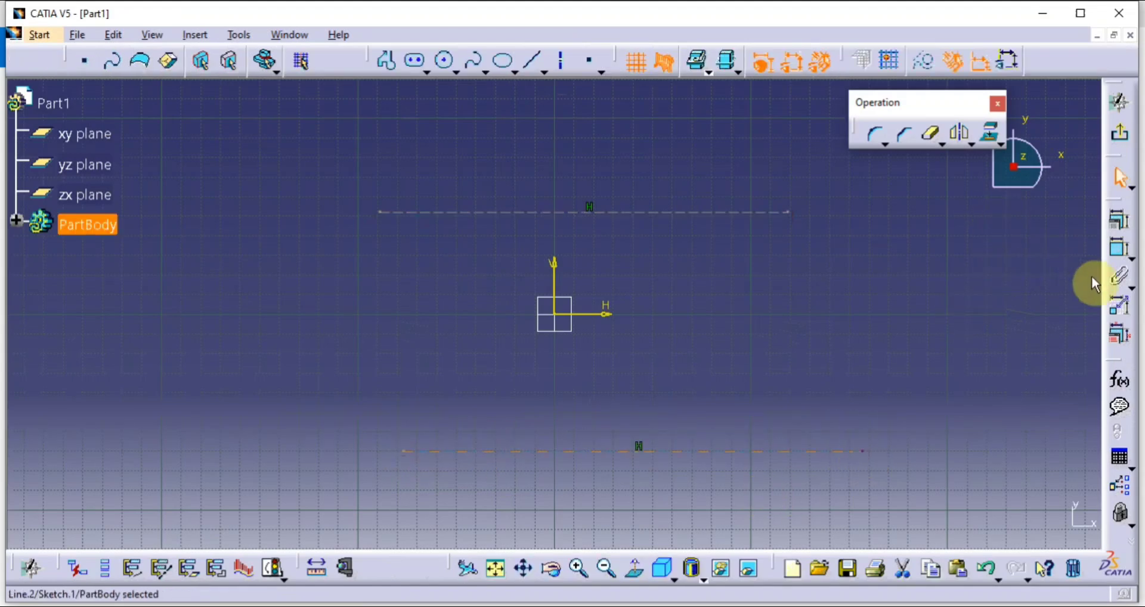
click(1122, 255)
click(853, 451)
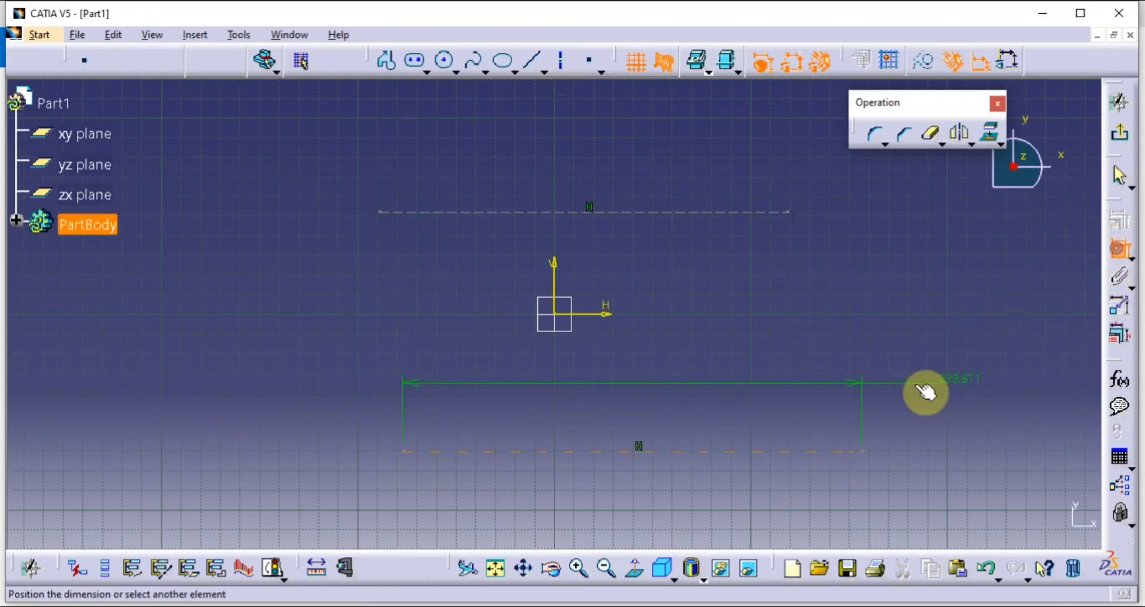
click(596, 314)
click(917, 388)
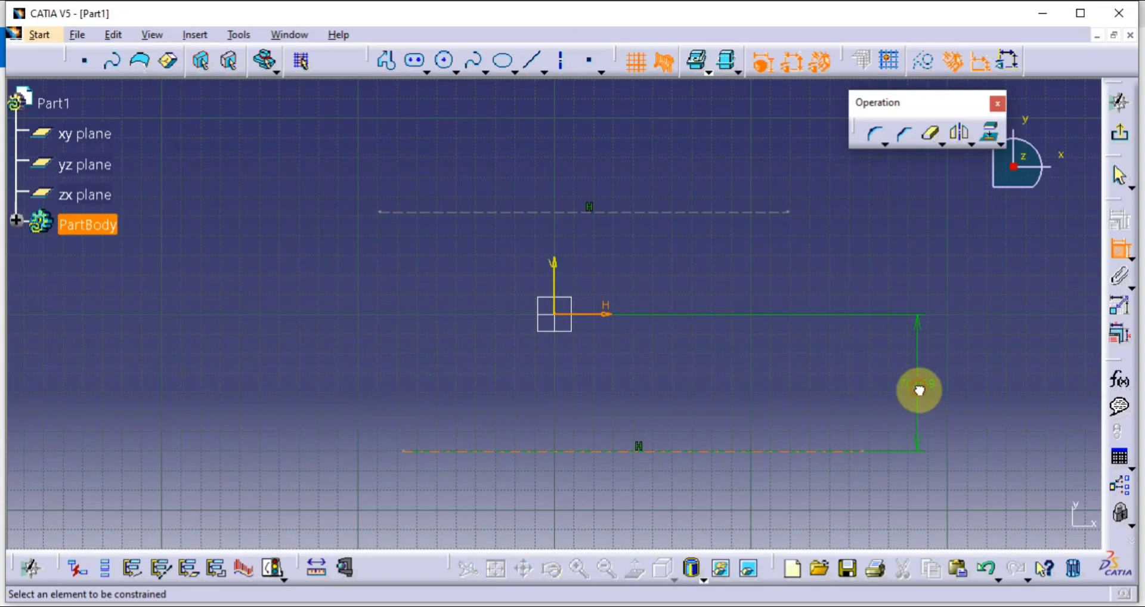
Dimension the distance between the upper construction line and the horizontal axis
click(733, 213)
click(620, 314)
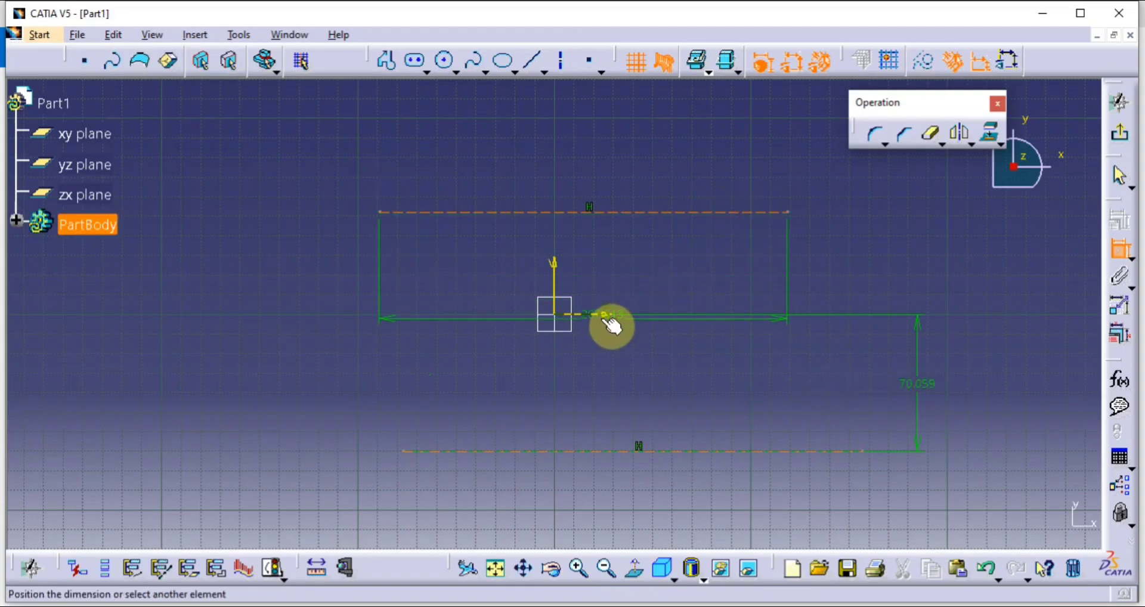
click(827, 279)
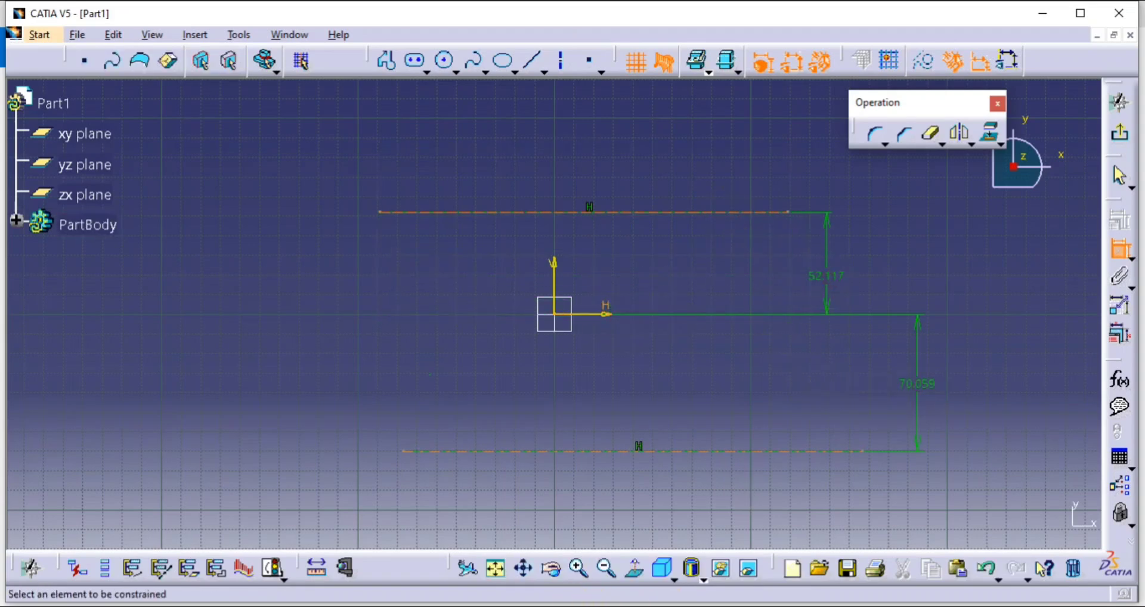
Following the reference drawing, set the upper construction line's distance from the horizontal axis to 48 mm and the lower line's to 42 mm
click(506, 587)
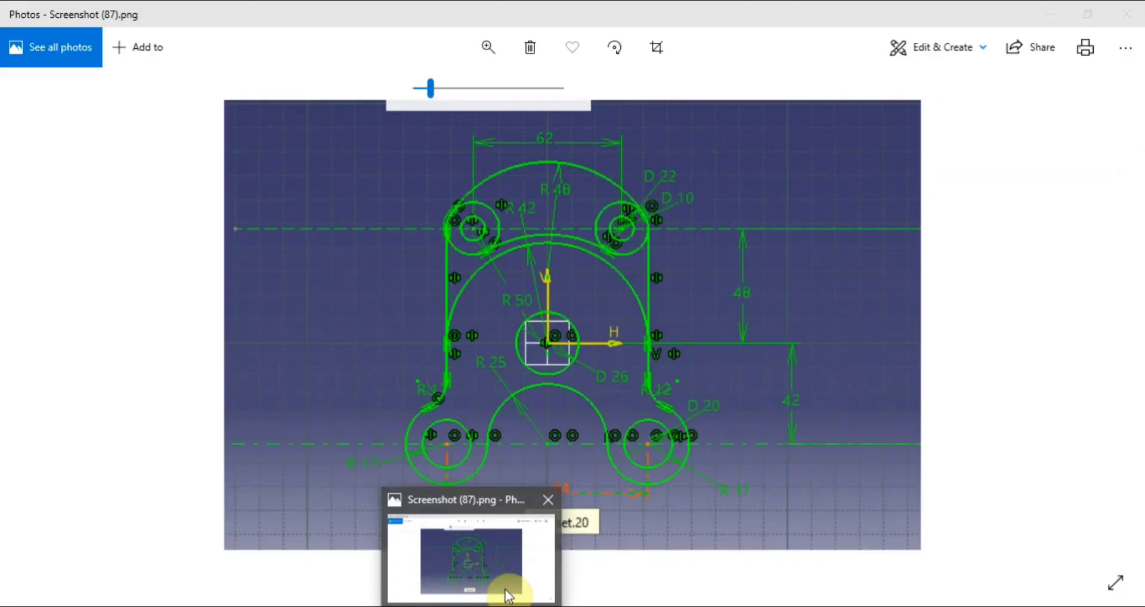
click(532, 558)
double_click(828, 276)
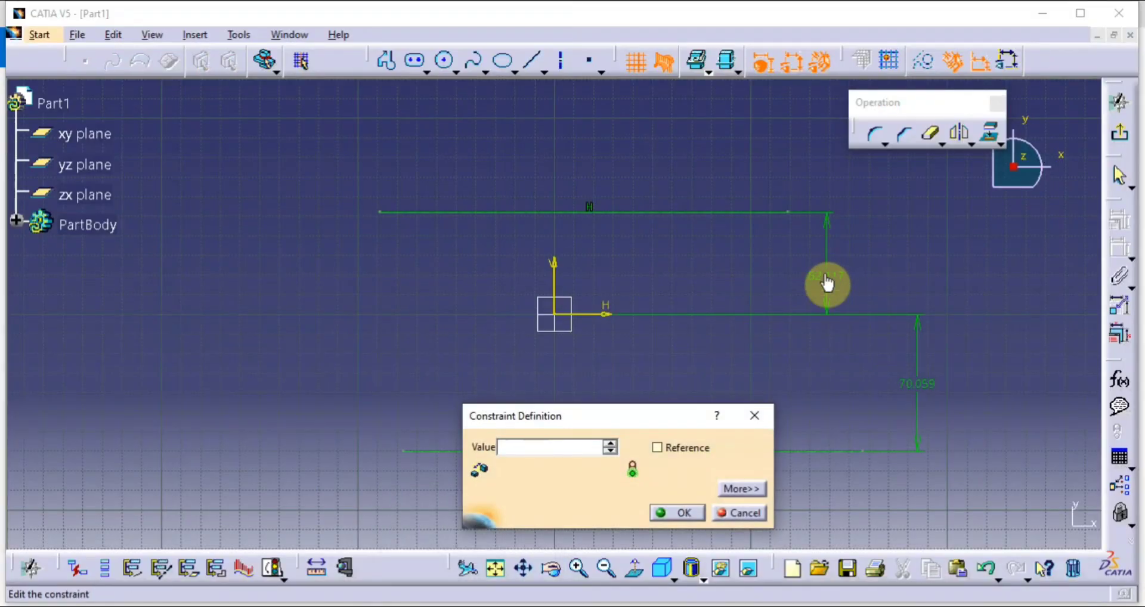
text(48)
key(Return)
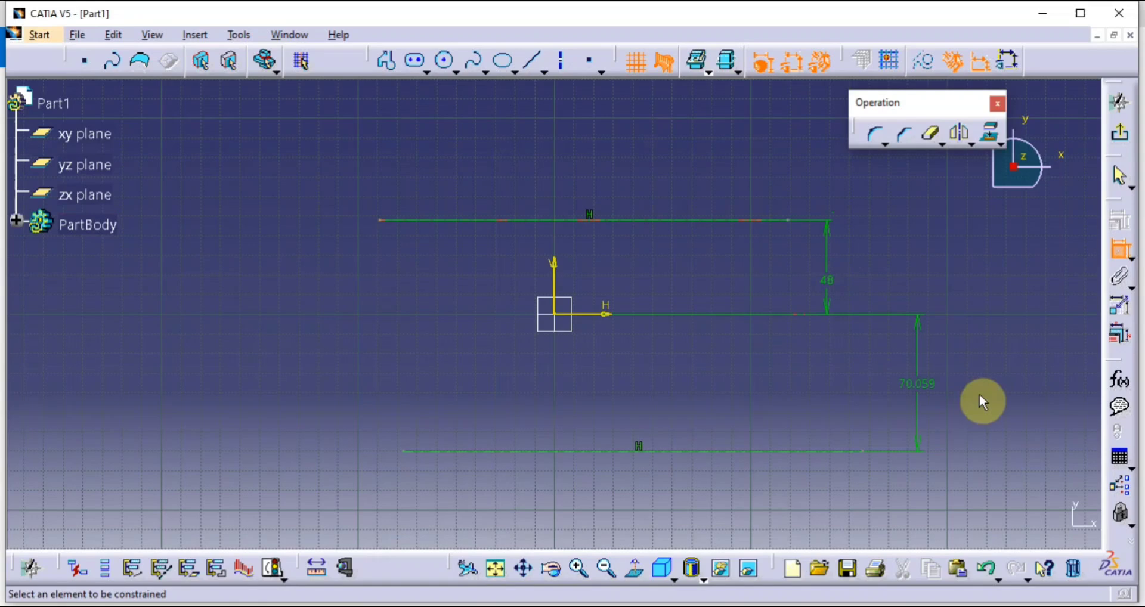
double_click(919, 394)
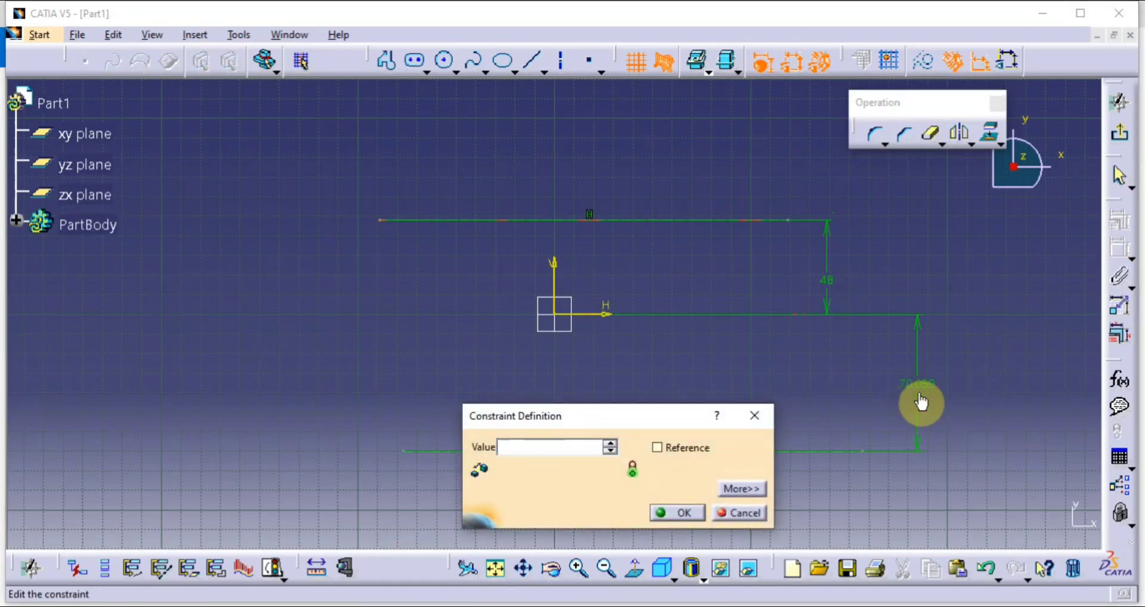
text(42)
key(Return)
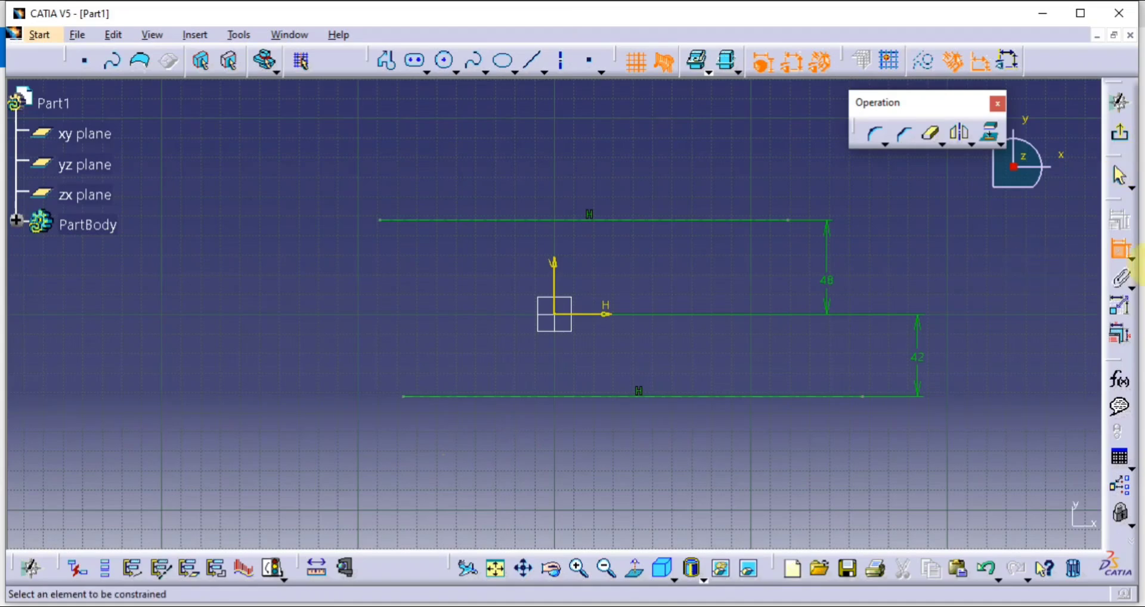
click(1121, 250)
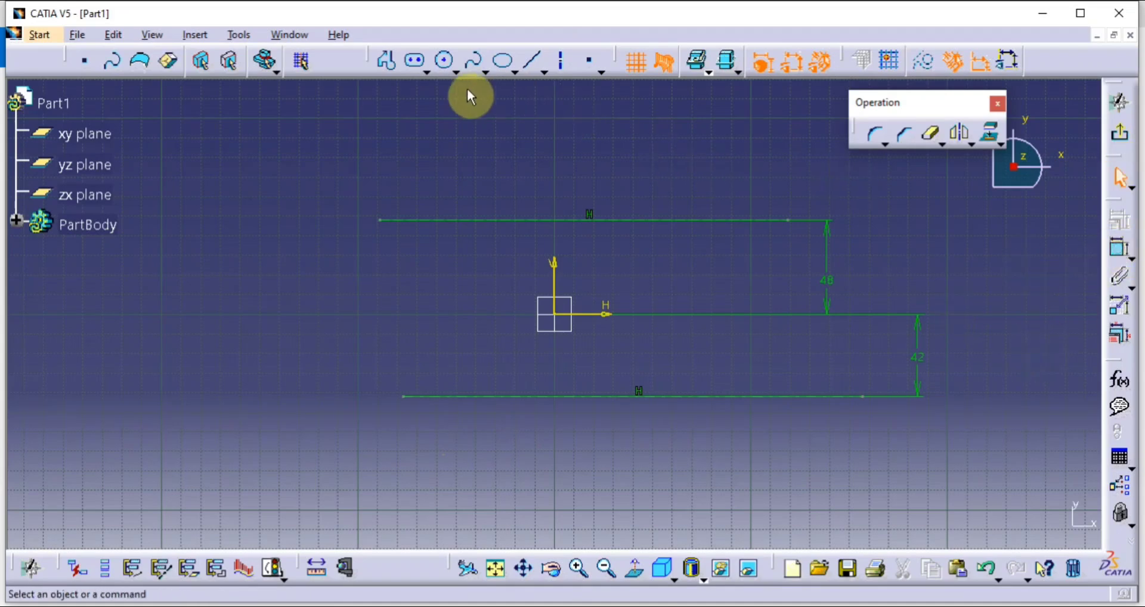
Draw a circle of about 29 mm radius centred on the lower construction line directly below the origin
click(437, 63)
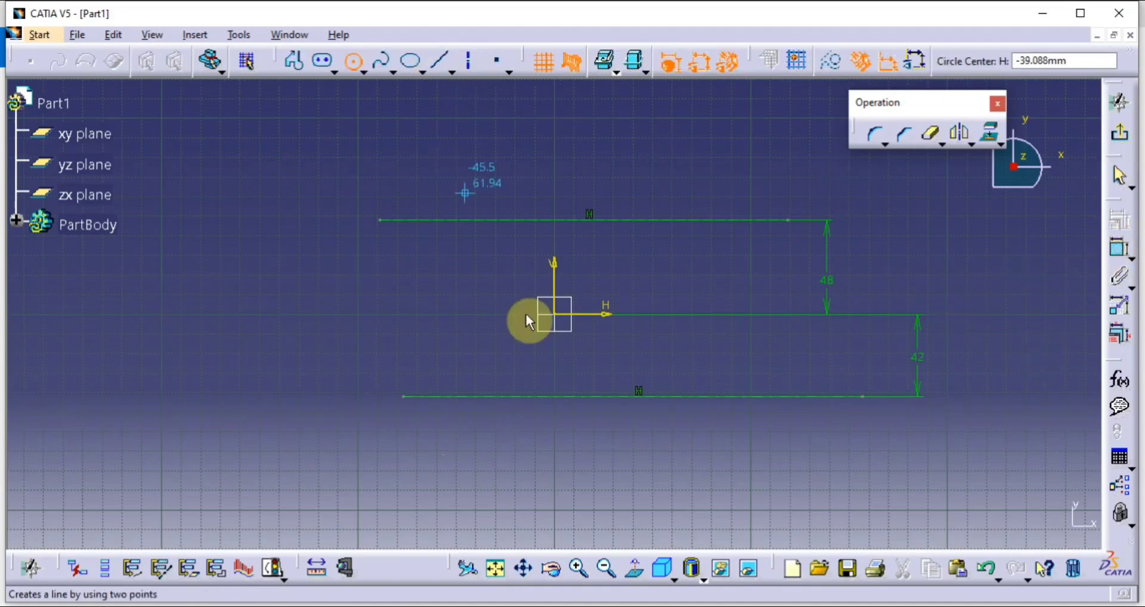
click(555, 397)
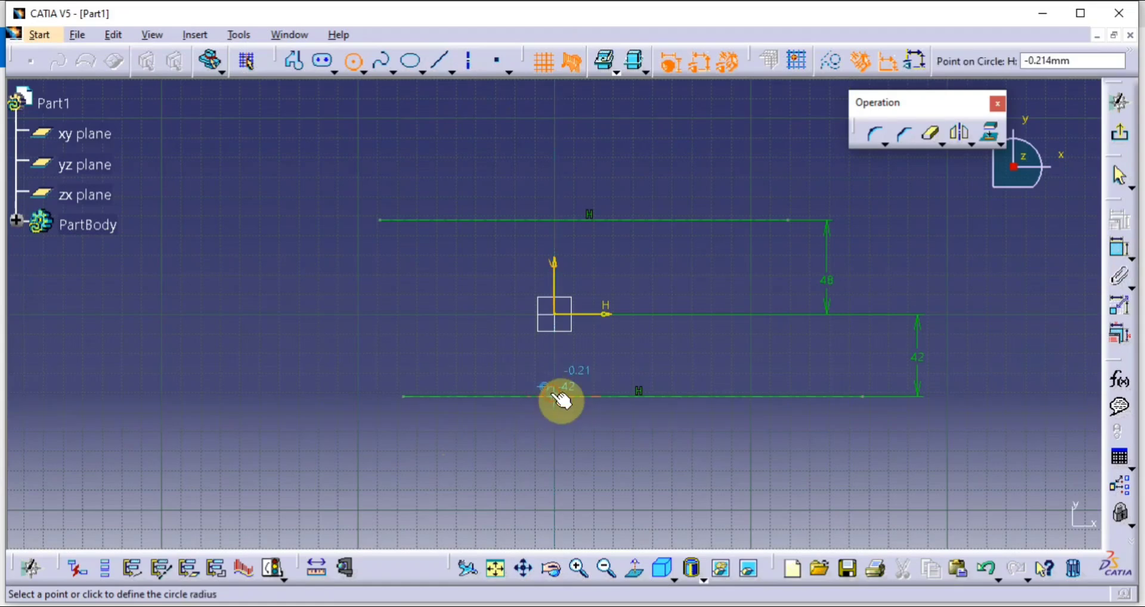
click(613, 390)
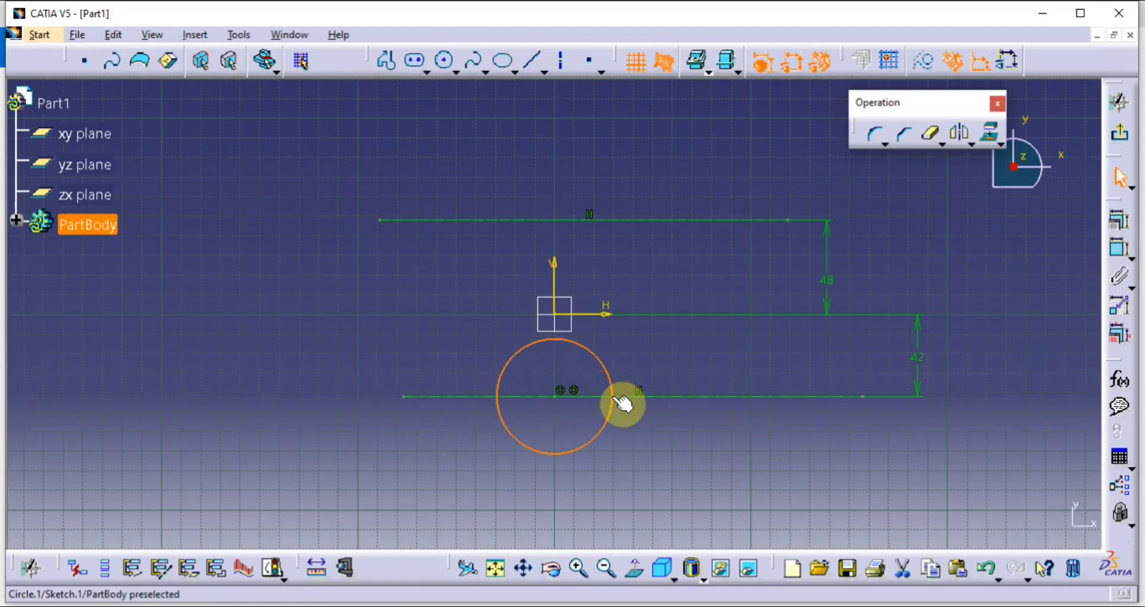
Draw a circle of about 14 mm radius on the lower construction line, right of the large circle, and mirror it about the vertical axis
click(441, 59)
click(668, 398)
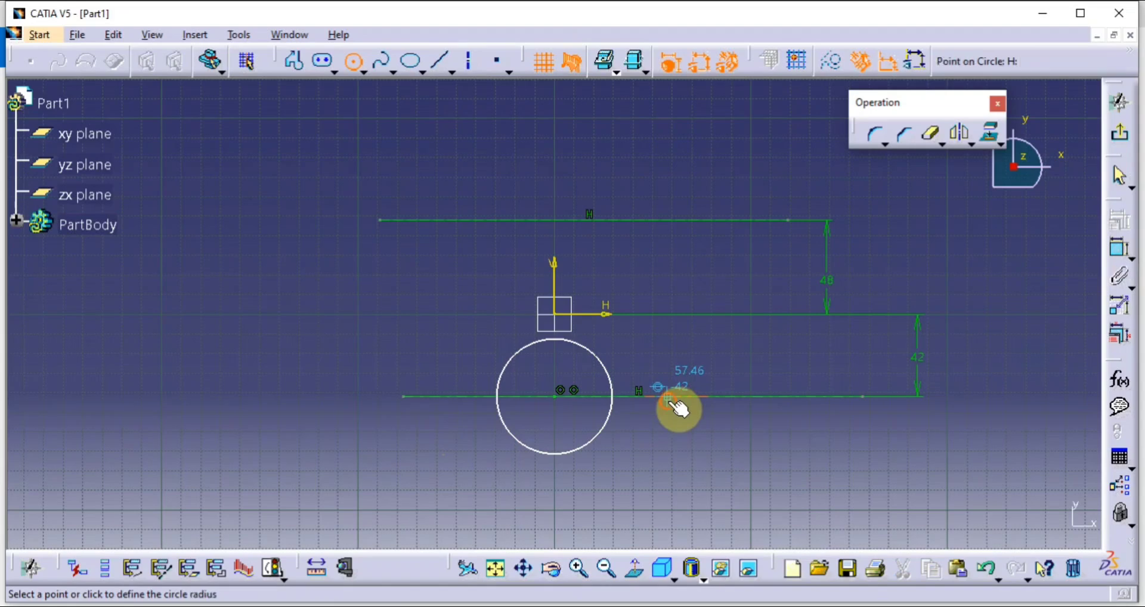
click(686, 373)
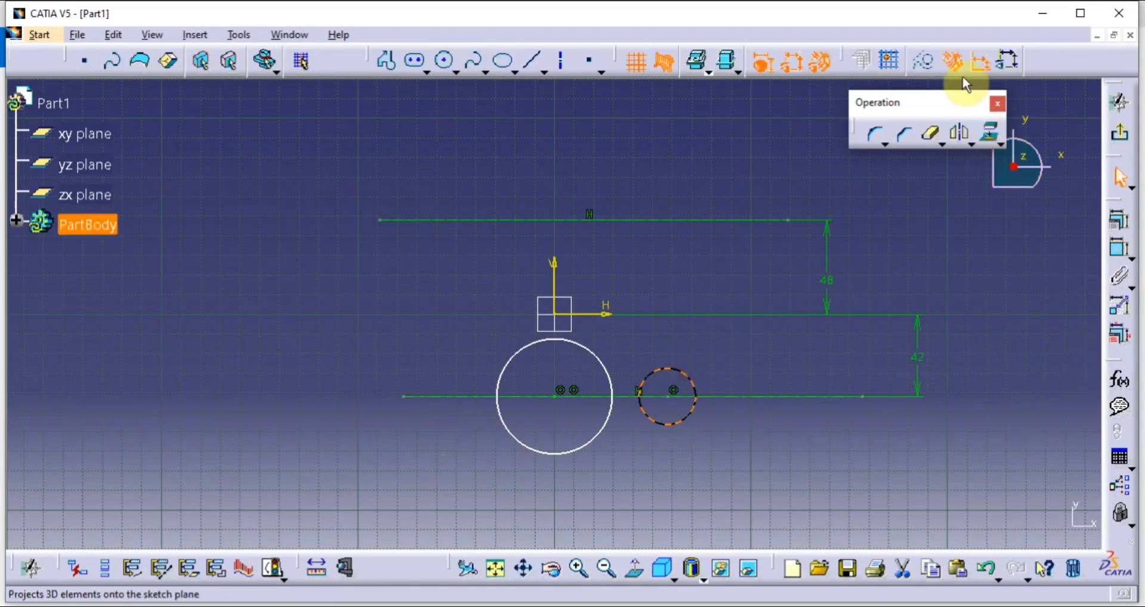
click(960, 133)
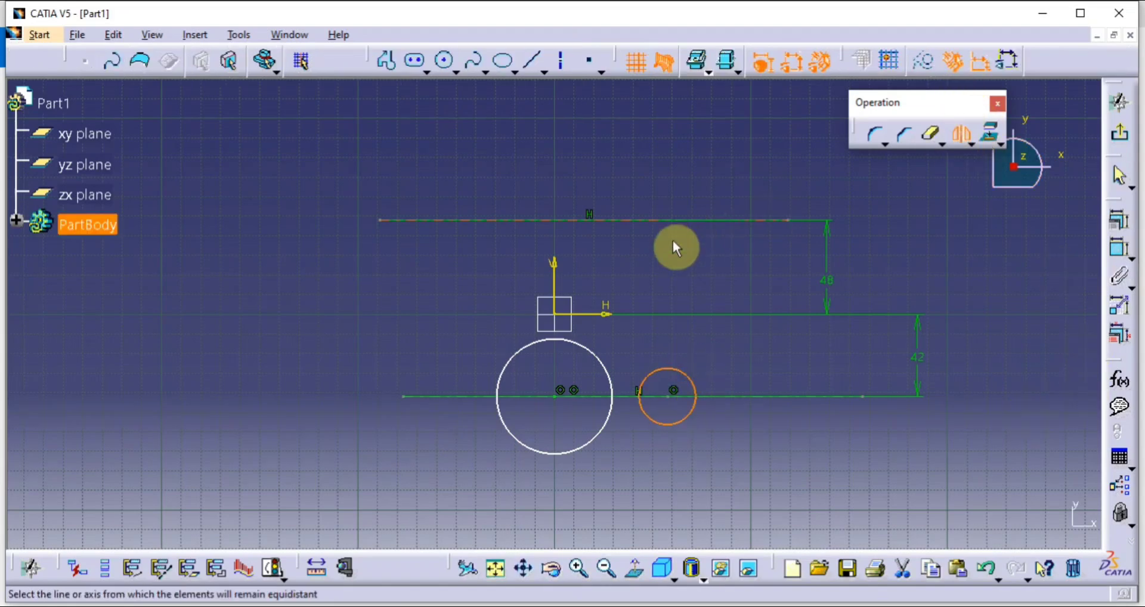
click(555, 275)
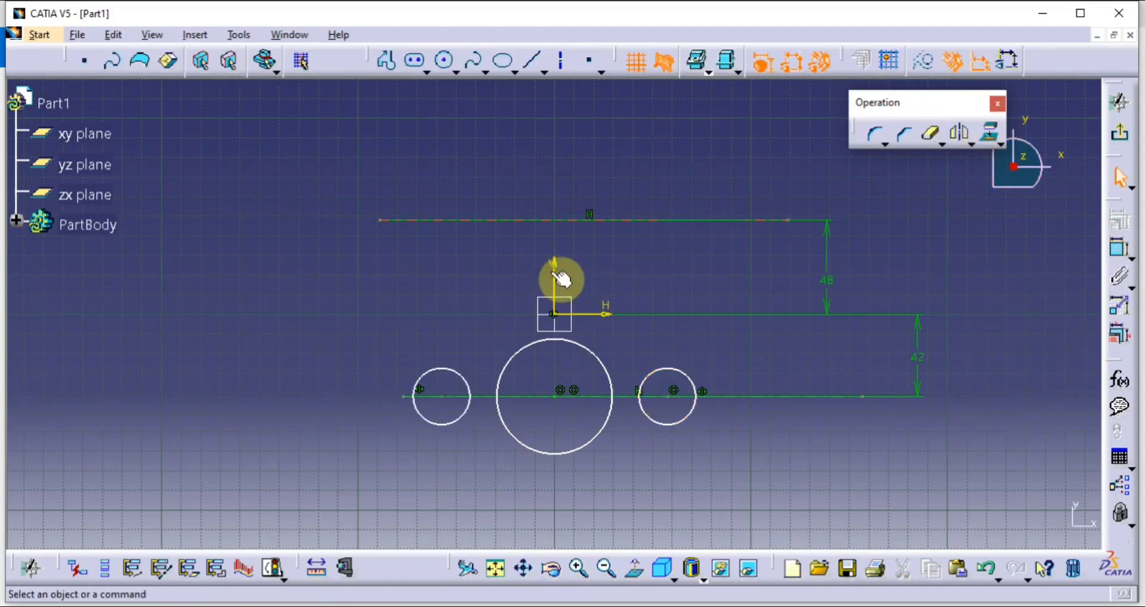
Dimension the radius of the large central circle on the lower construction line
click(1111, 256)
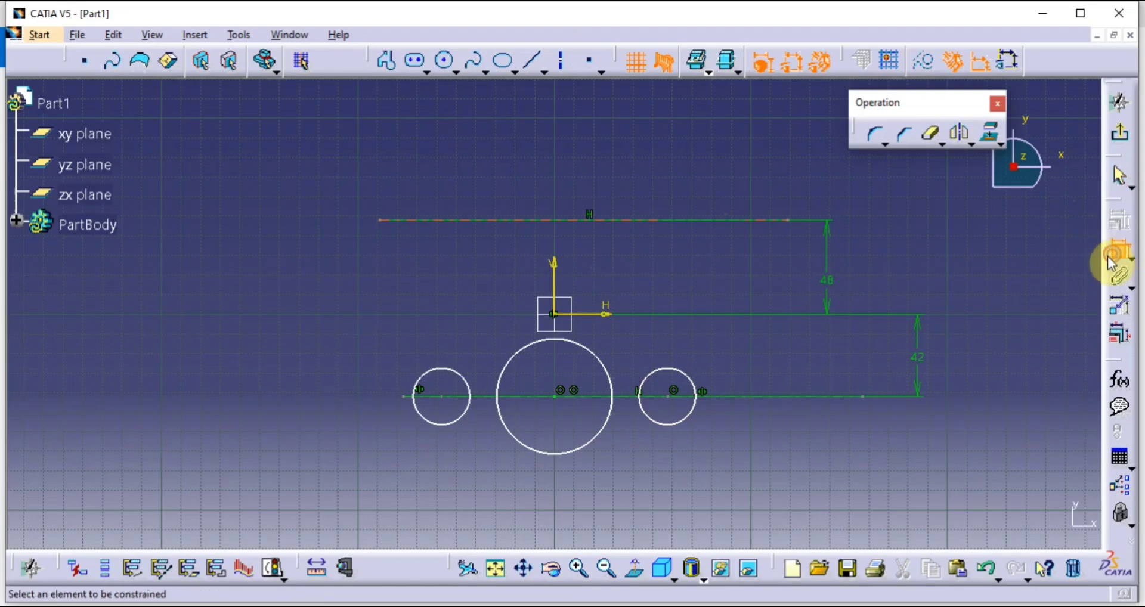
click(581, 452)
click(734, 514)
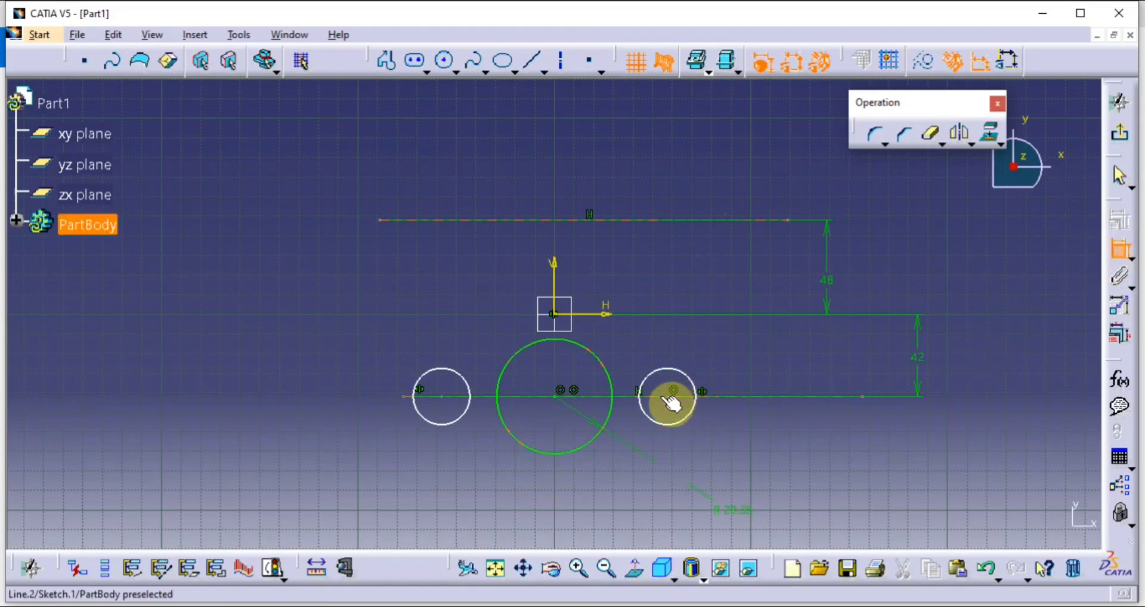
Dimension the centre-to-centre distance of the two small outer circles and the radius of the right one
click(493, 410)
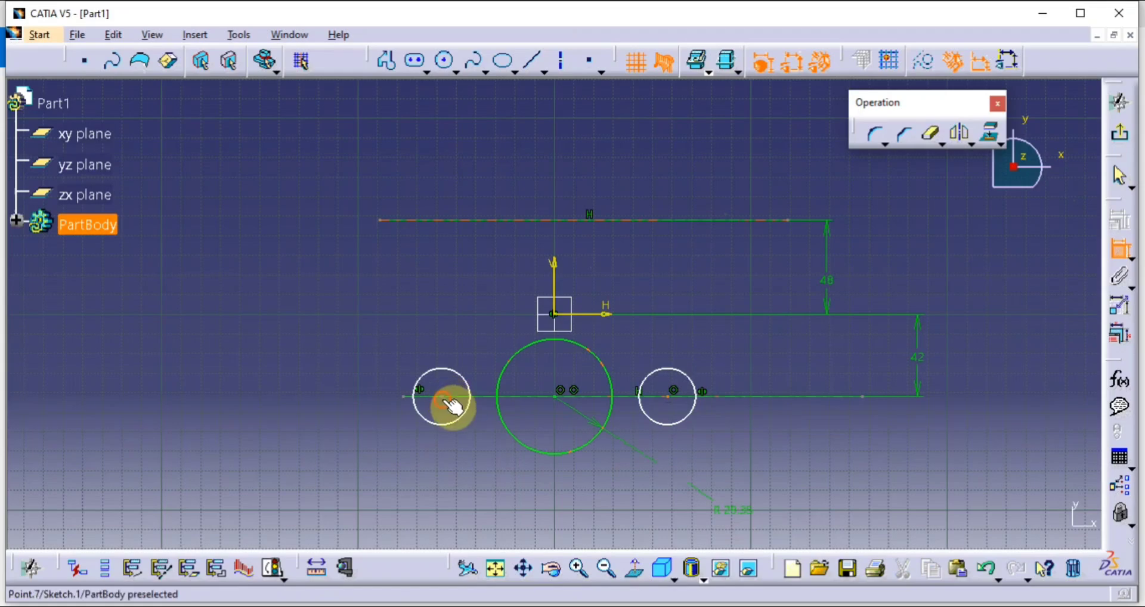
click(451, 407)
click(499, 483)
click(692, 410)
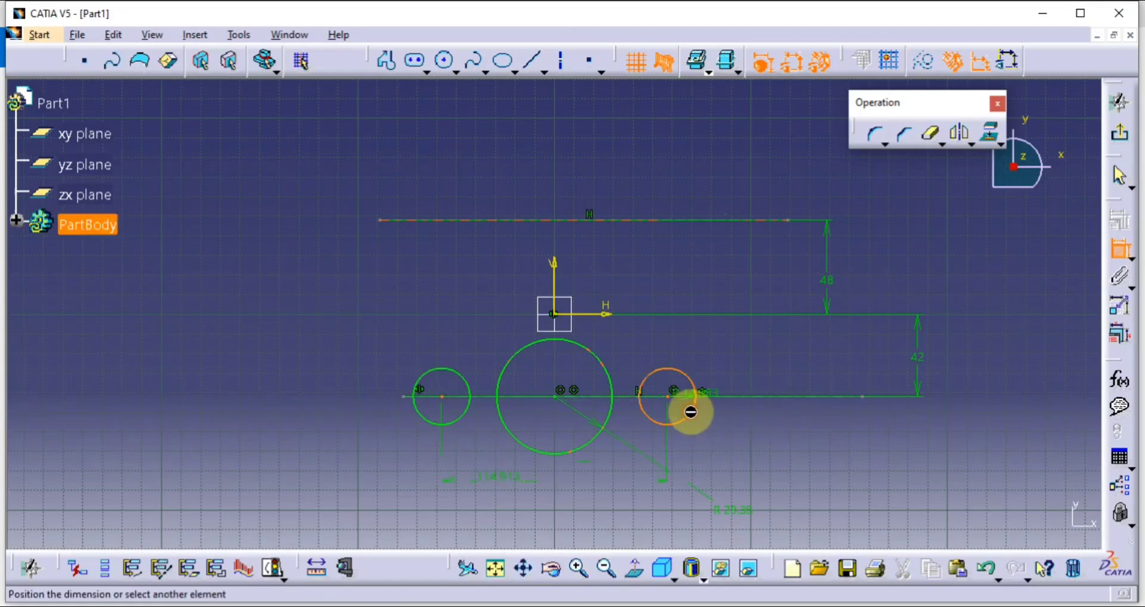
click(822, 477)
middle_drag(719, 441, 675, 398)
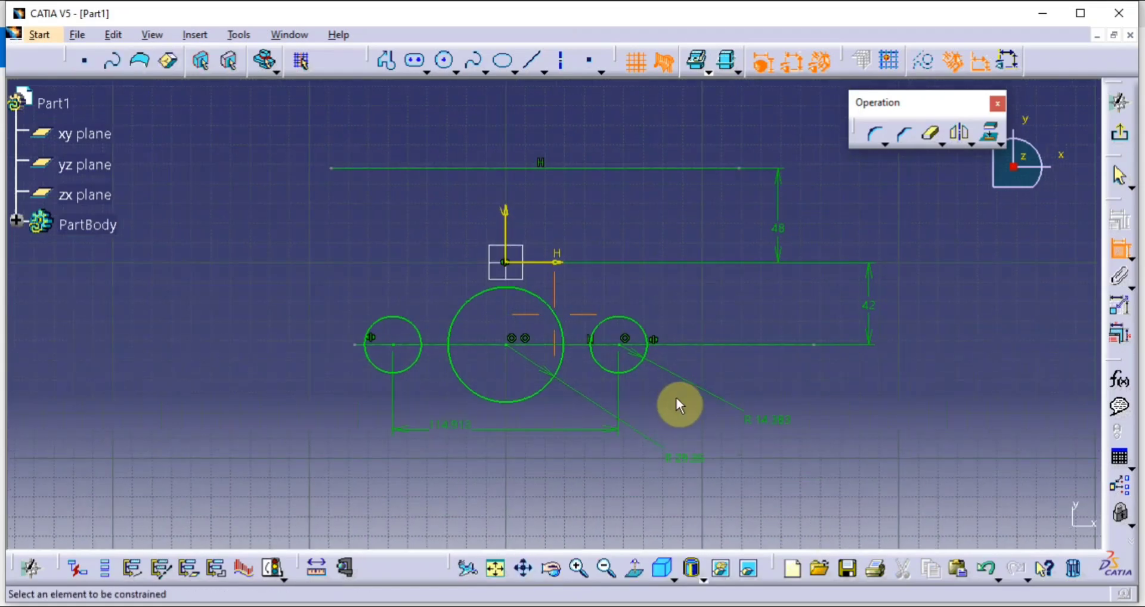
Check the reference drawing and set the right outer circle's radius to 17 mm
key(alt+Tab)
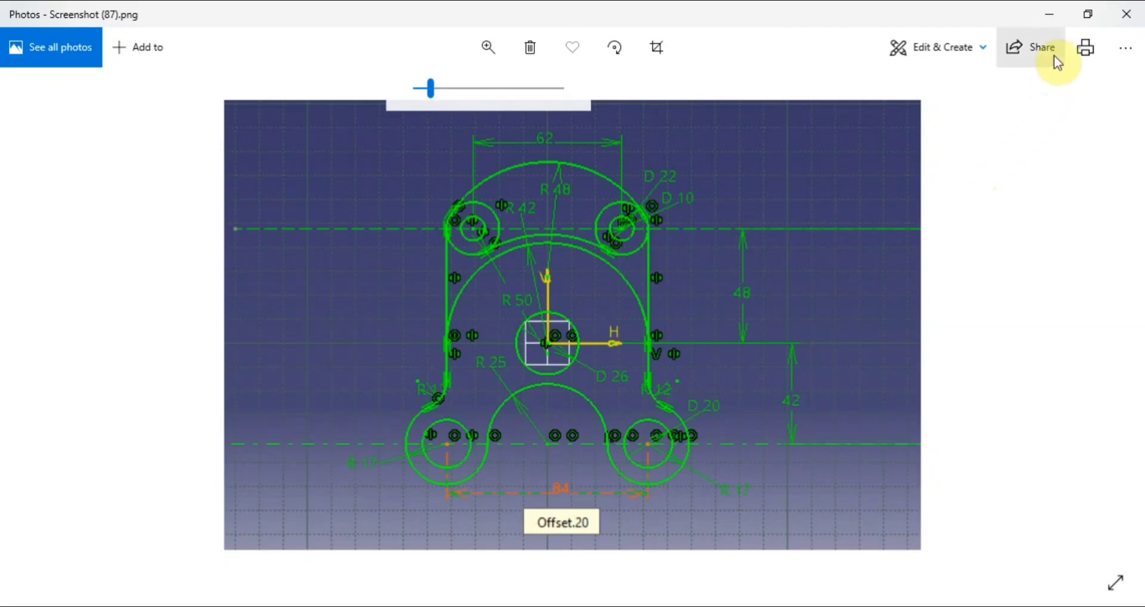
click(1048, 14)
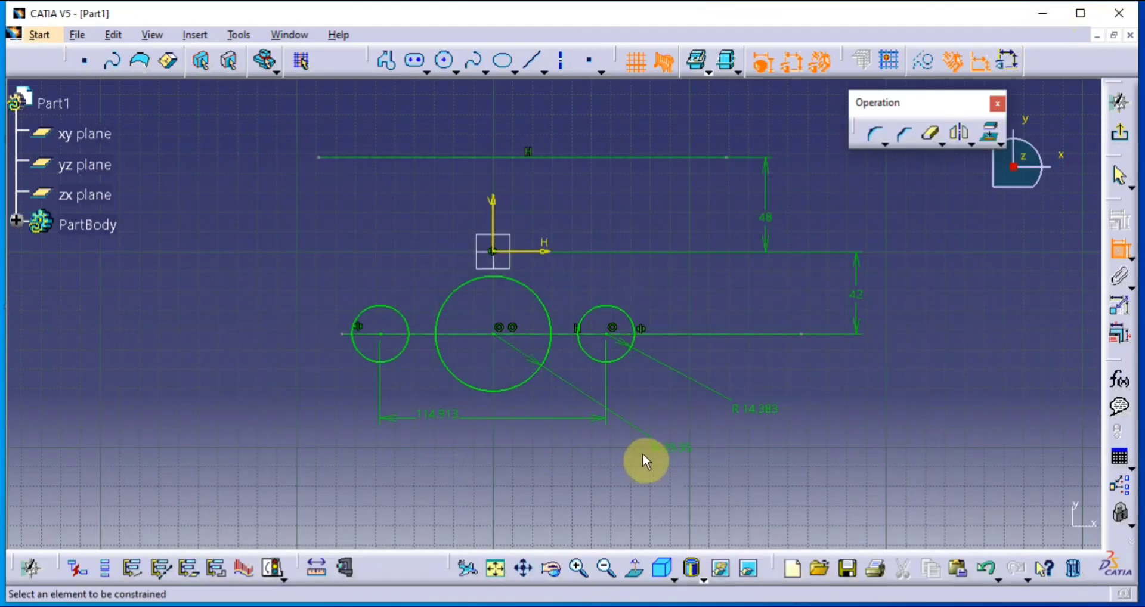
double_click(746, 410)
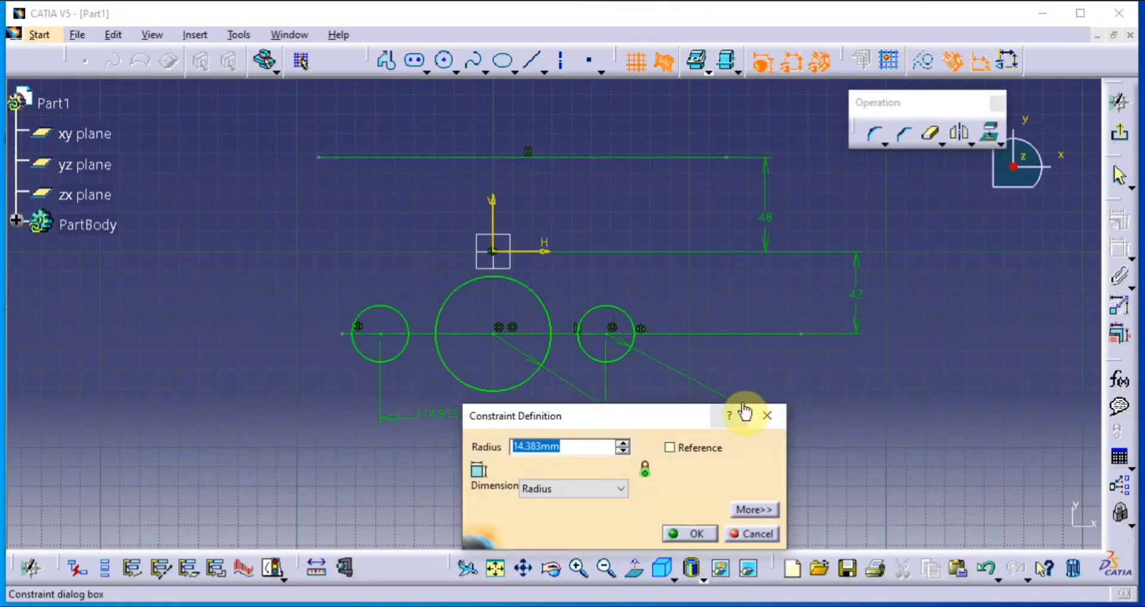
key(BackSpace)
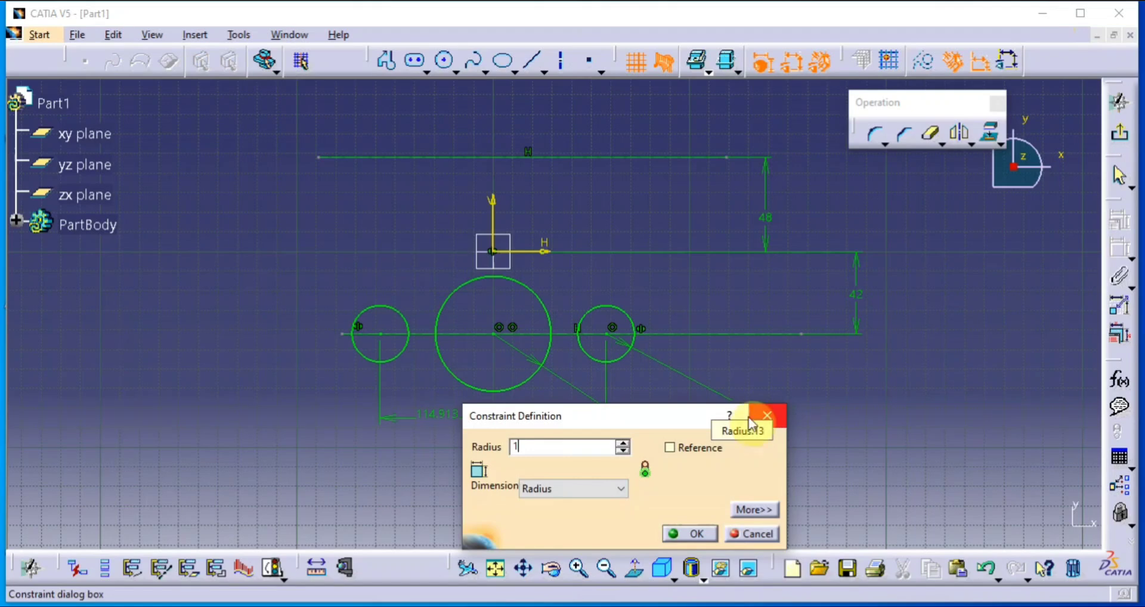
key(Return)
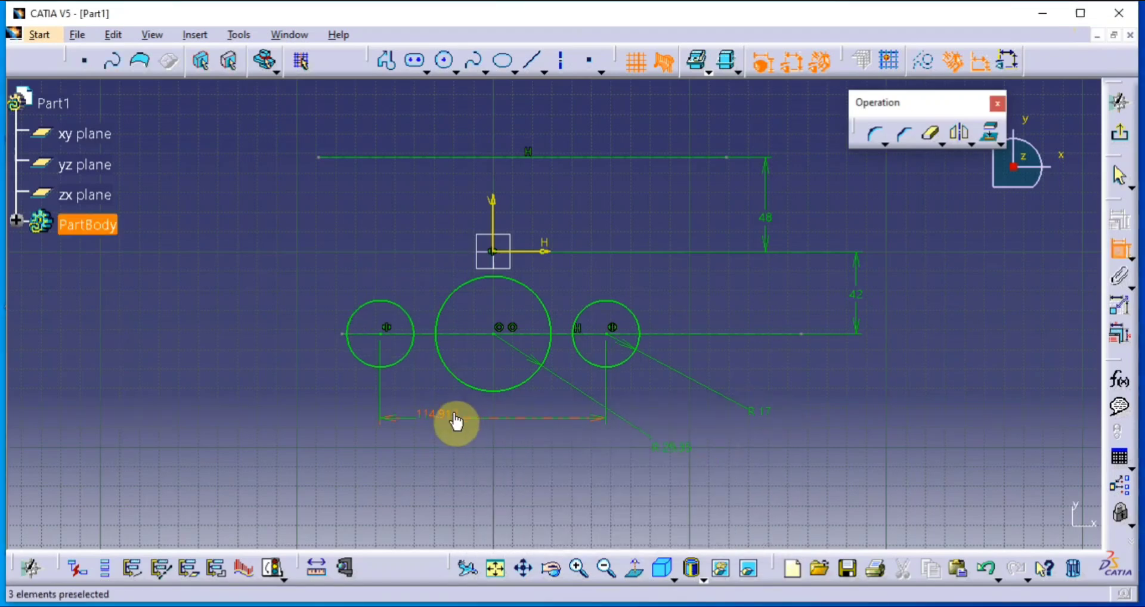
Set the centre distance of the two outer circles to 84 mm and the central circle's radius to 25 mm
double_click(454, 419)
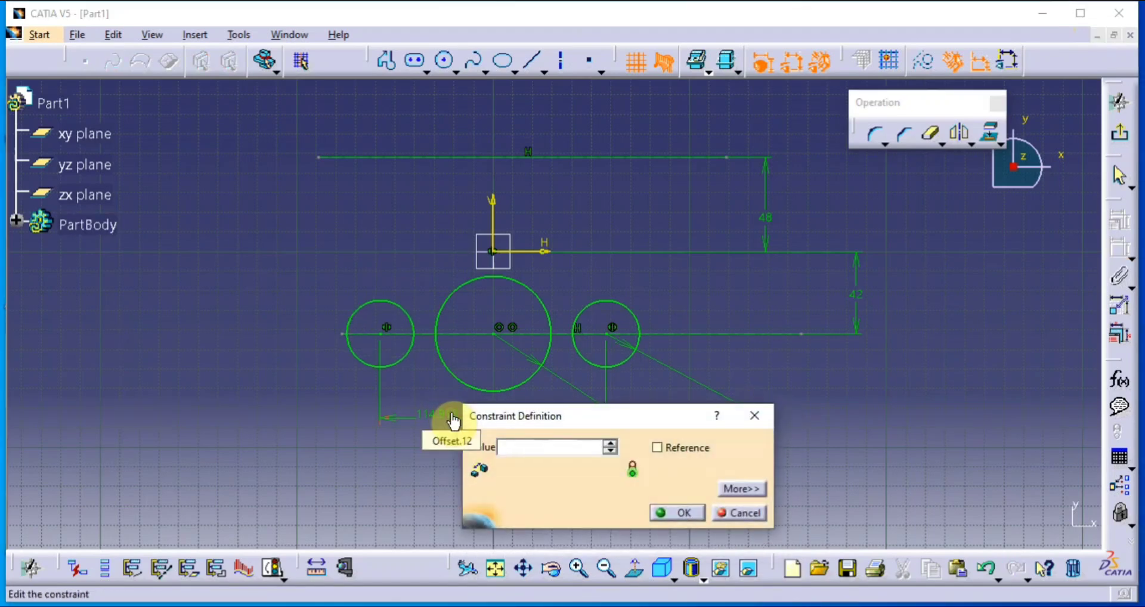
text(84)
key(Return)
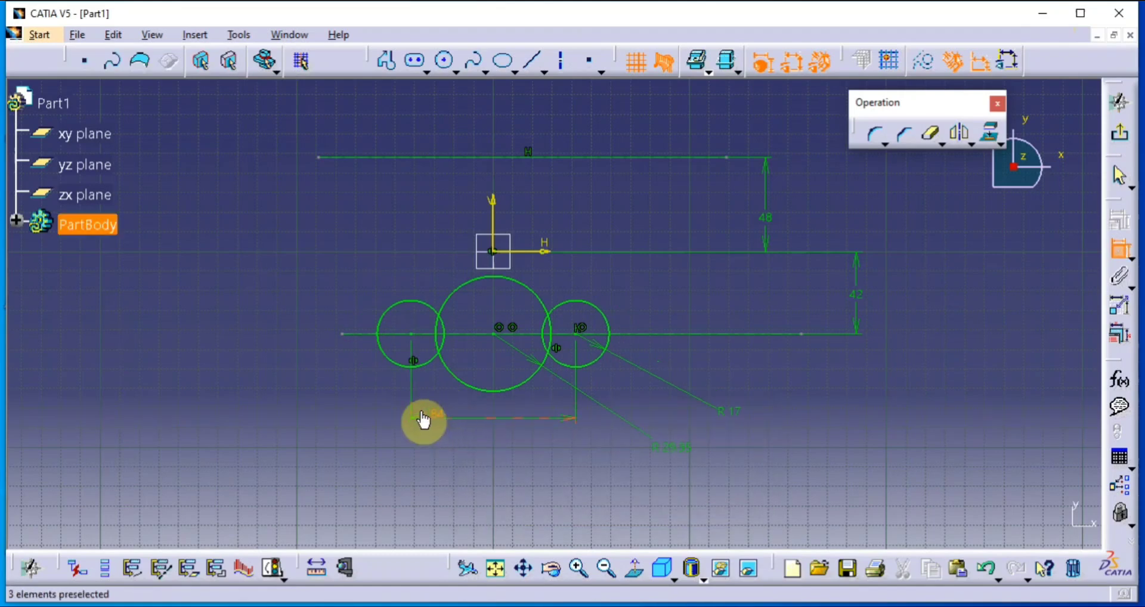
double_click(670, 446)
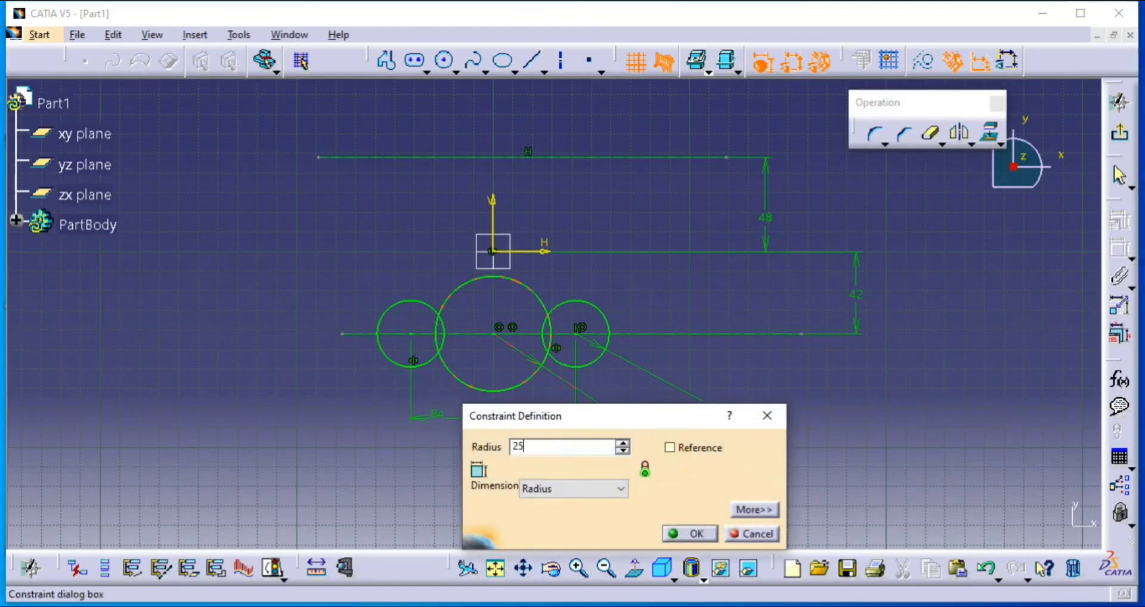
key(Return)
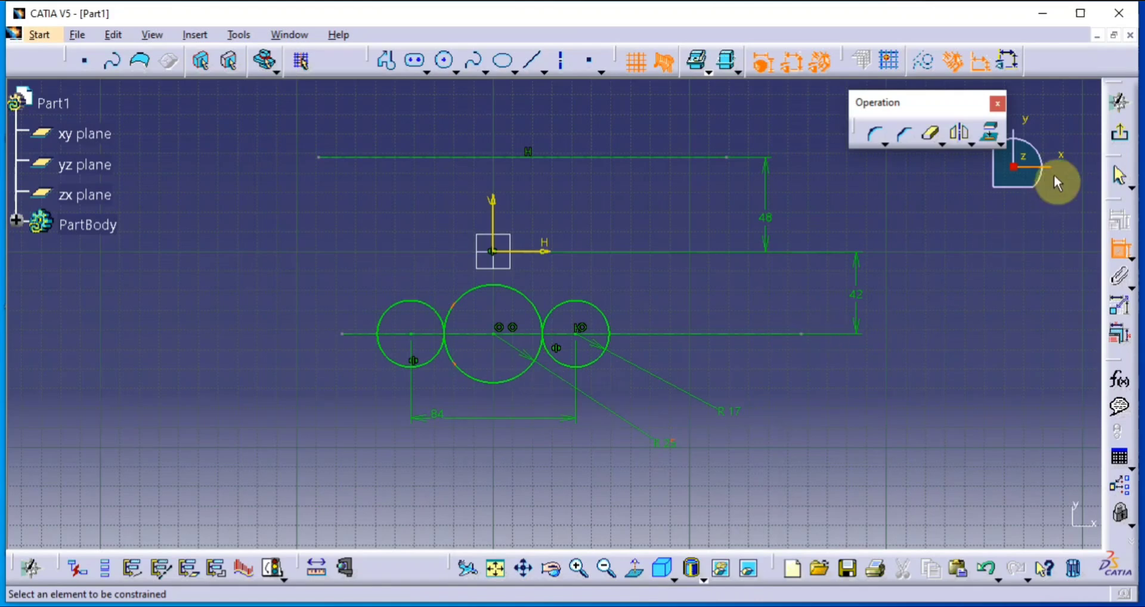
Draw a small circle of about 8 mm radius centred on the sketch origin
click(445, 59)
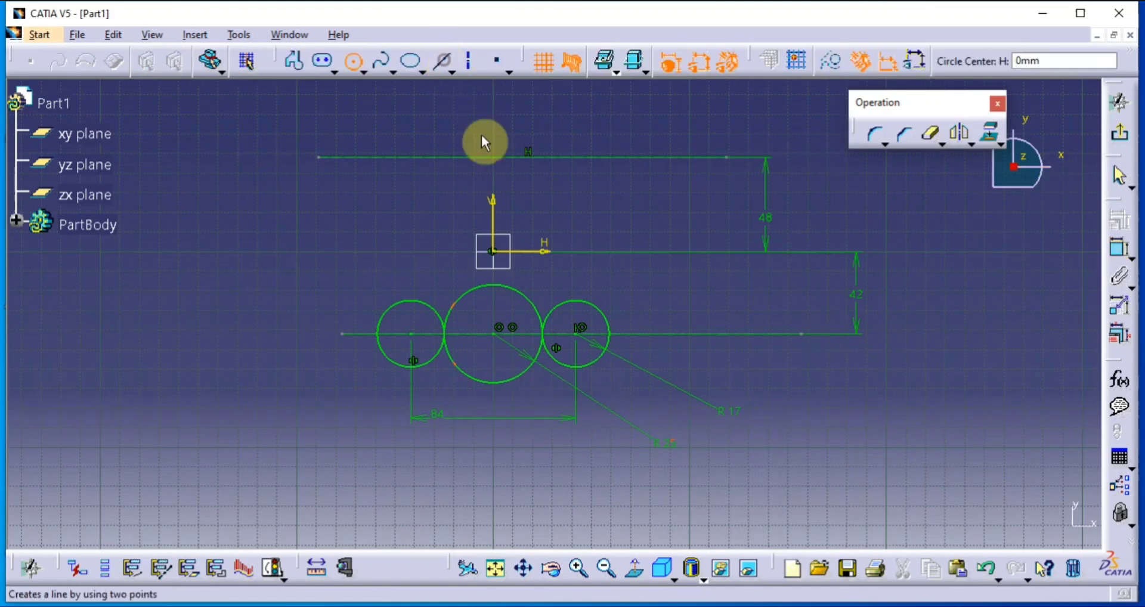
click(501, 255)
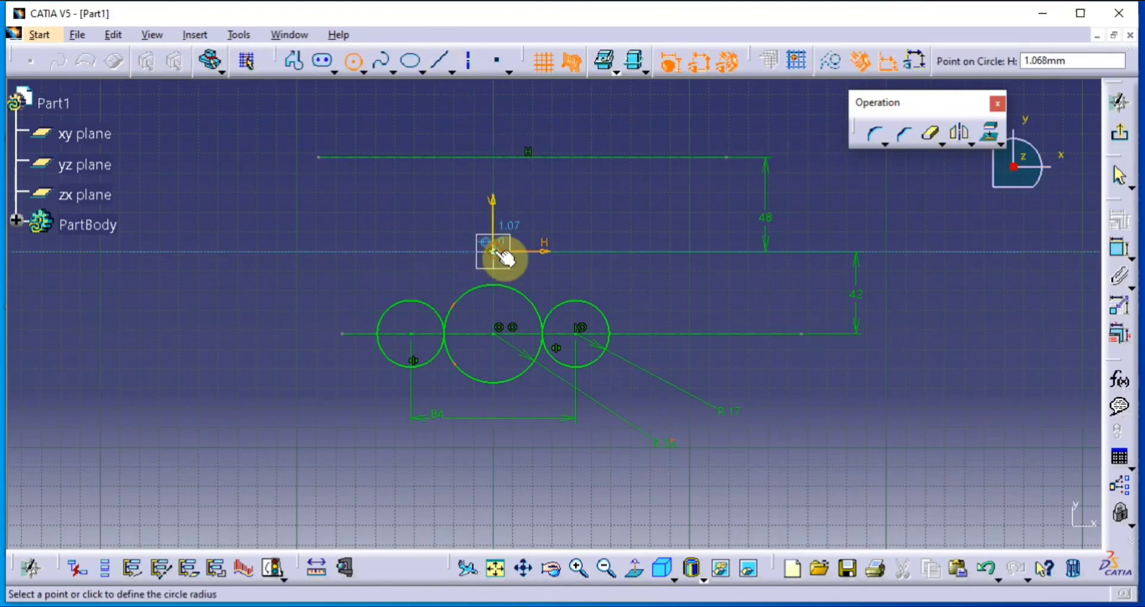
click(502, 239)
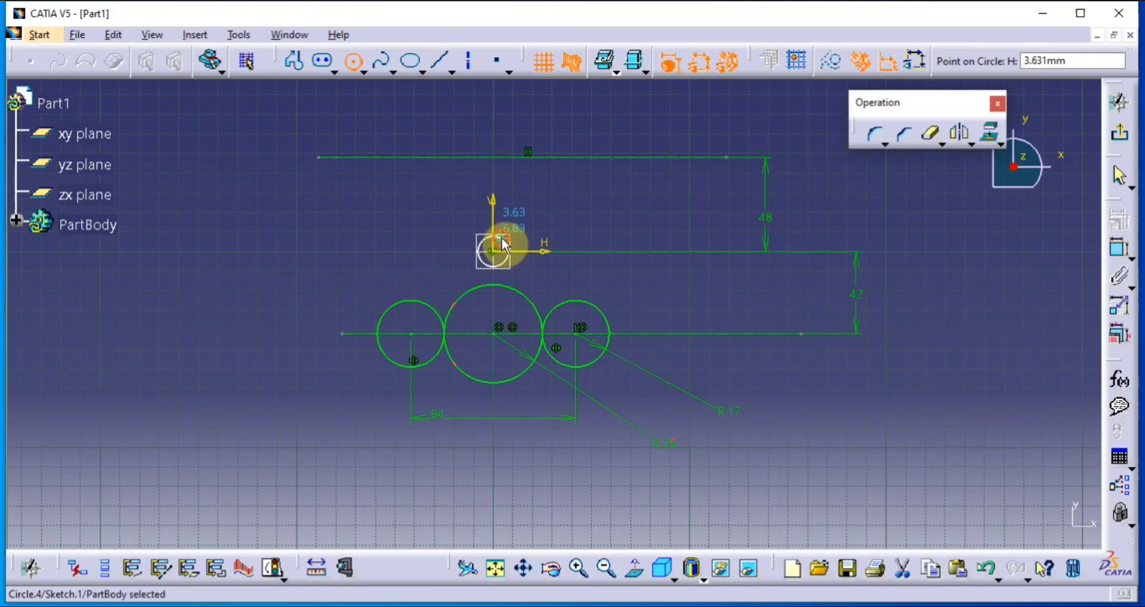
Draw a larger circle of about 26 mm radius centred on the sketch origin, concentric with the small one
click(443, 65)
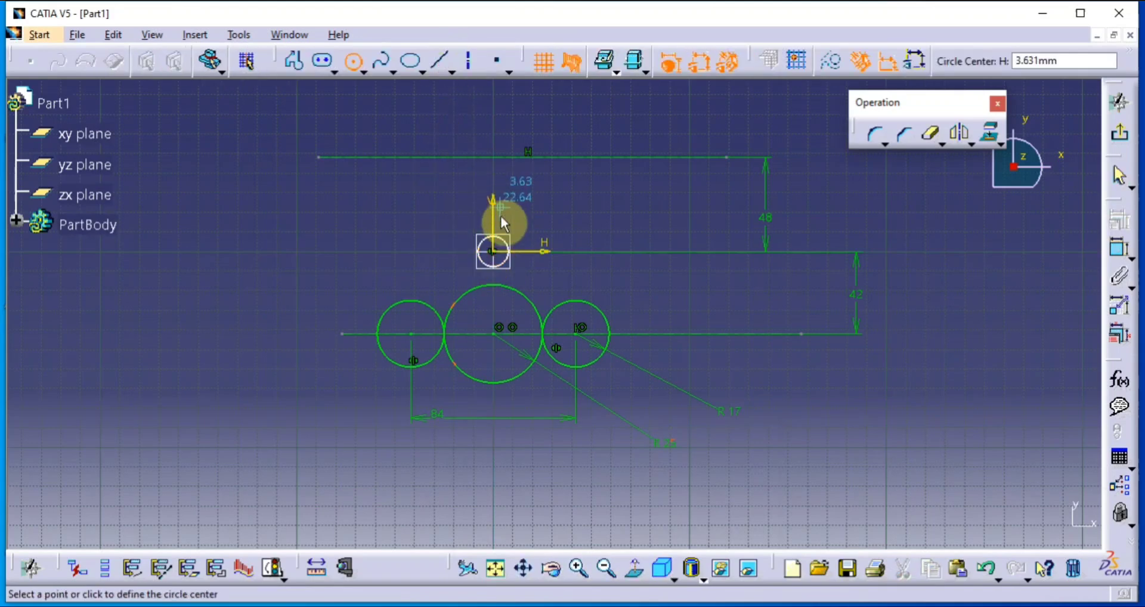
click(503, 256)
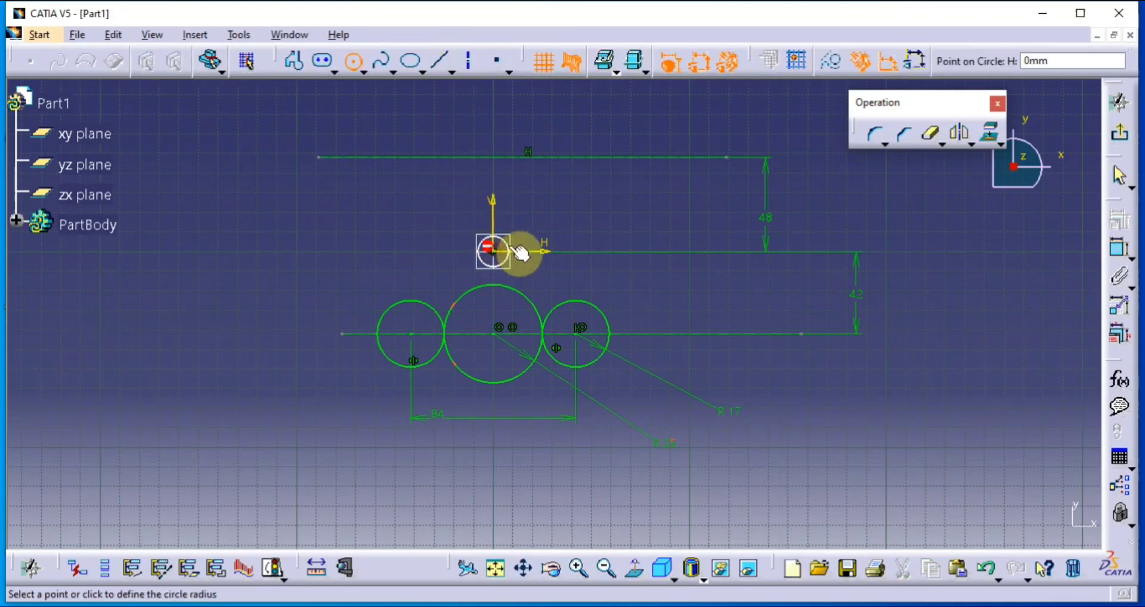
click(554, 245)
Dimension the radii of the two concentric circles at the sketch origin
click(1120, 247)
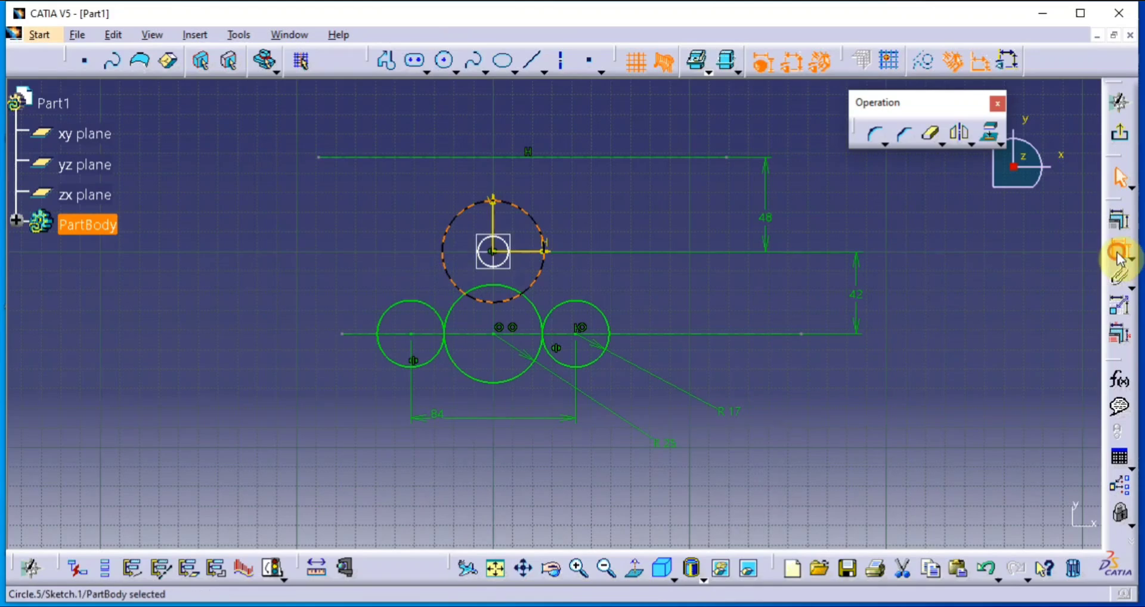
click(522, 210)
click(593, 191)
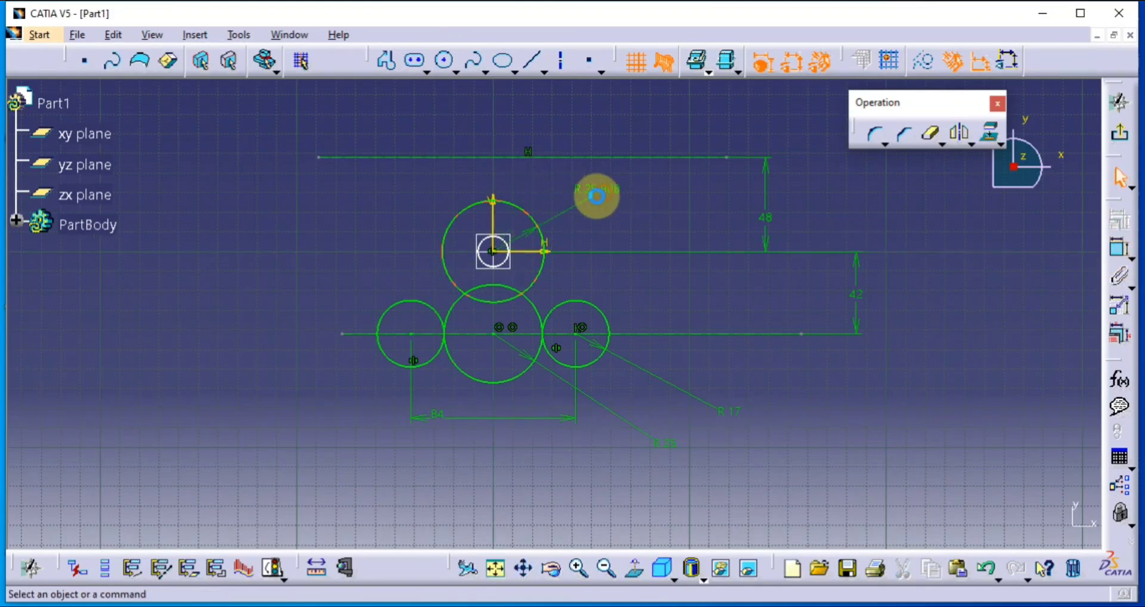
click(510, 272)
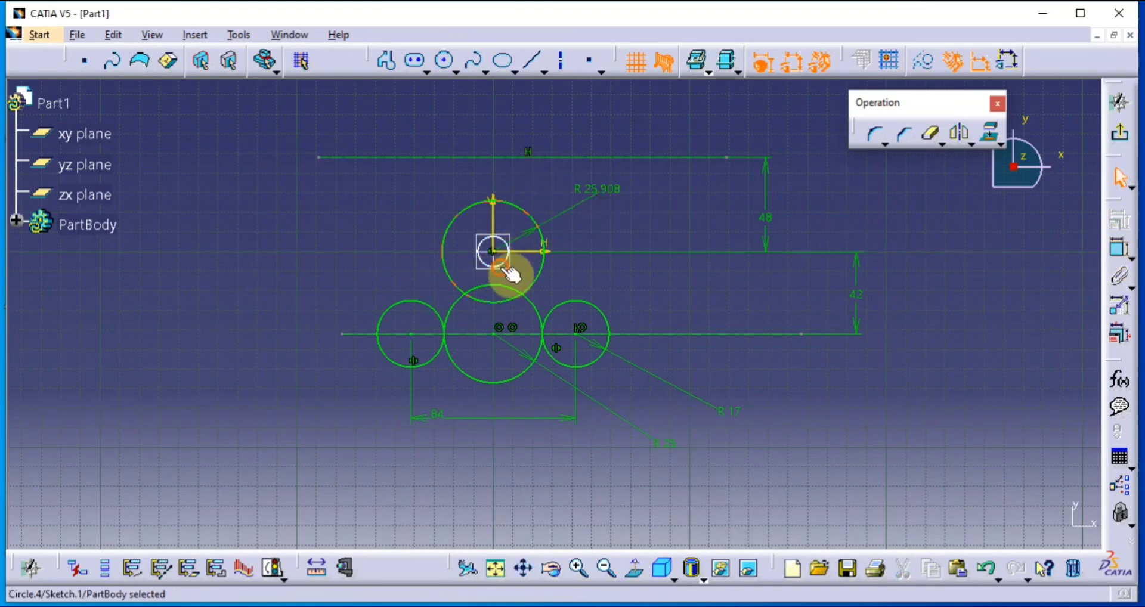
click(1115, 265)
click(653, 210)
Check the reference drawing and change the inner origin circle's dimension to a diameter of 26 mm
middle_drag(631, 371, 619, 325)
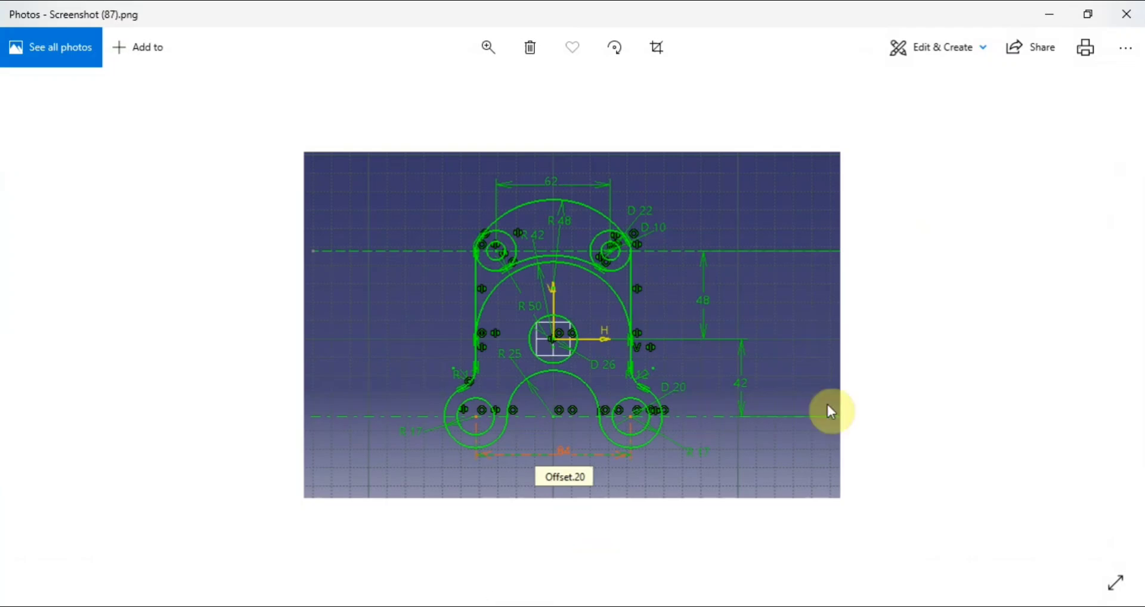
click(1050, 14)
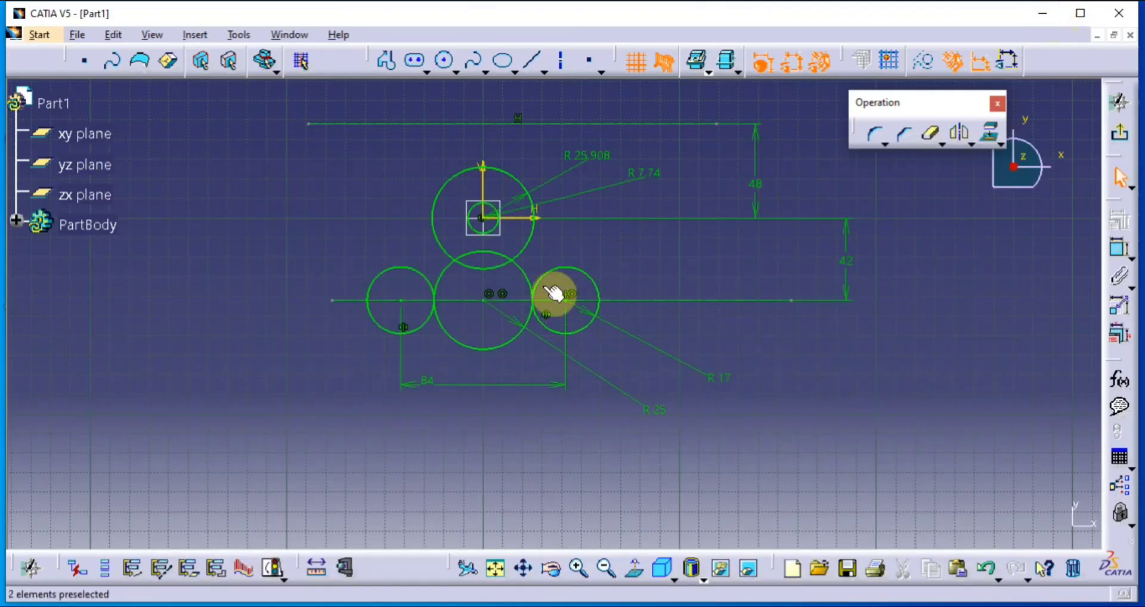
double_click(643, 185)
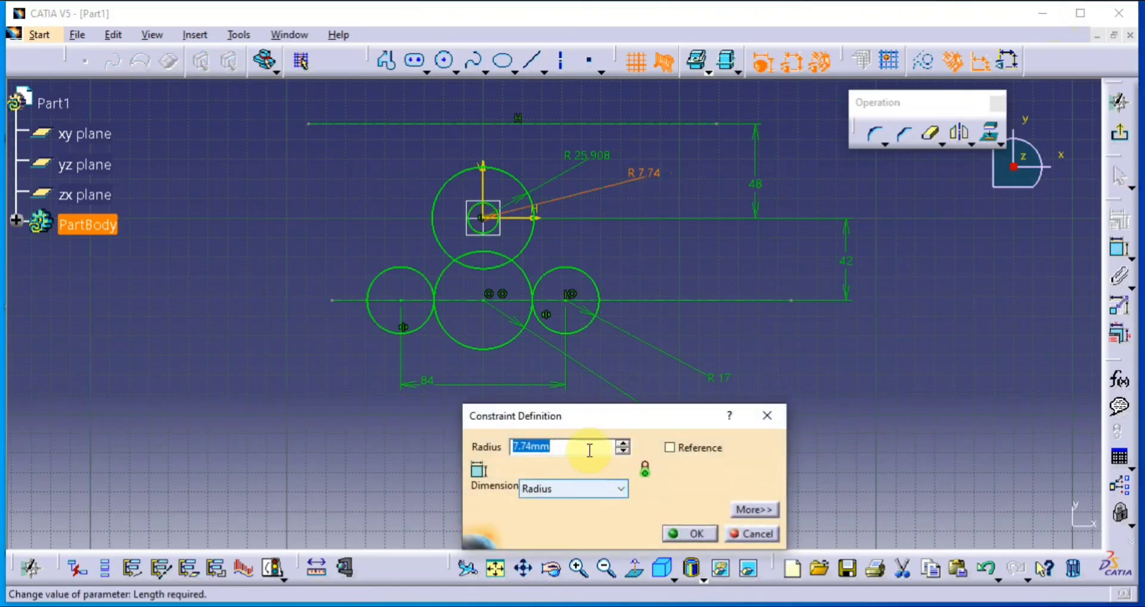
mouse_move(589, 449)
drag(587, 449, 488, 453)
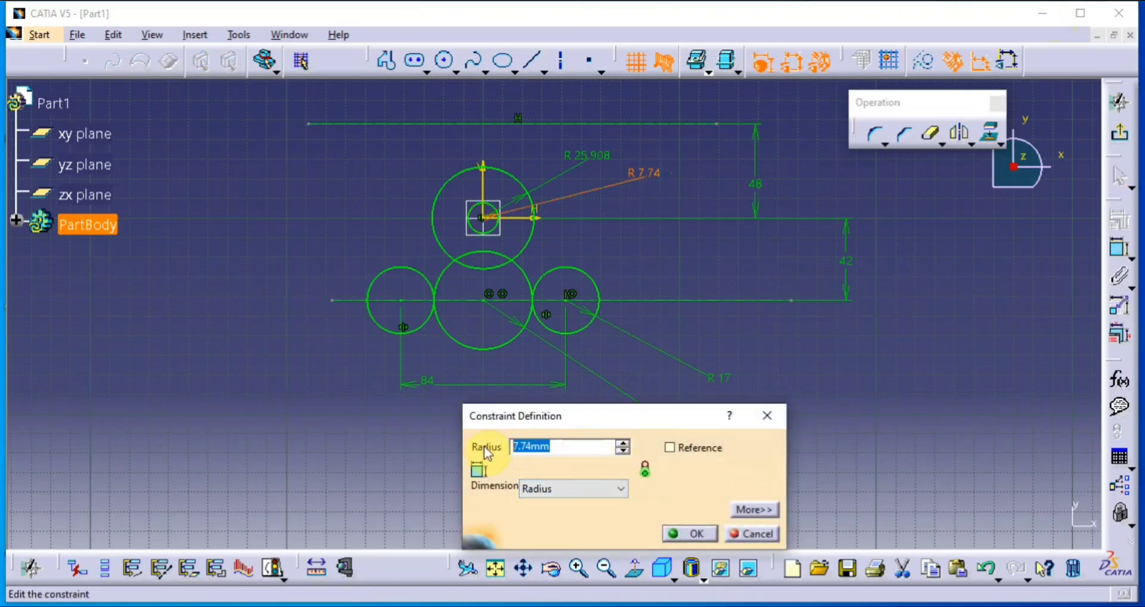
key(BackSpace)
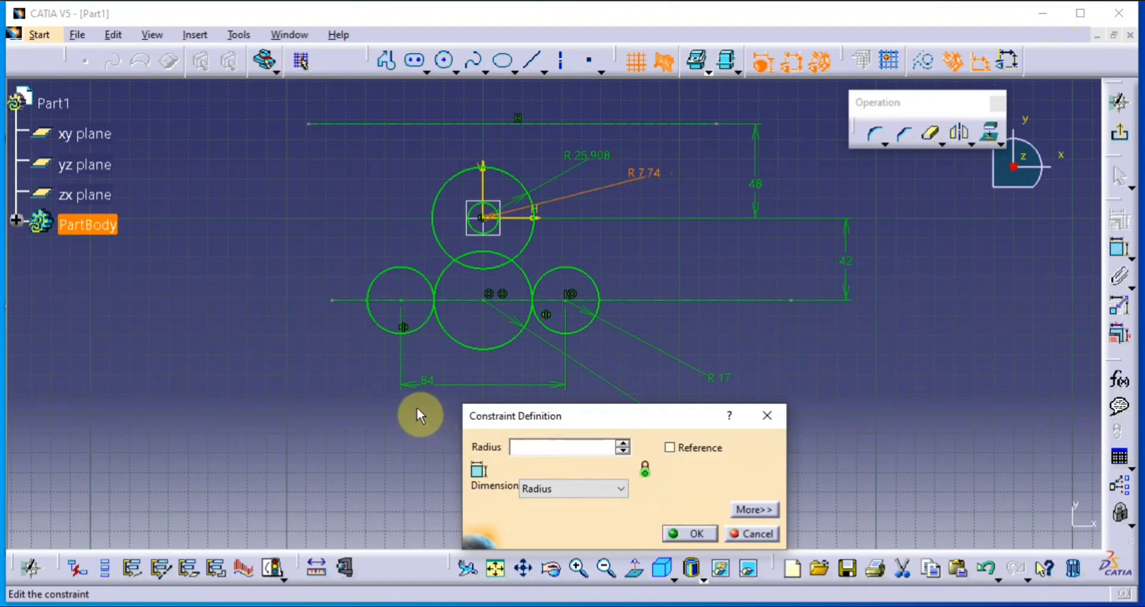
text(26)
click(568, 489)
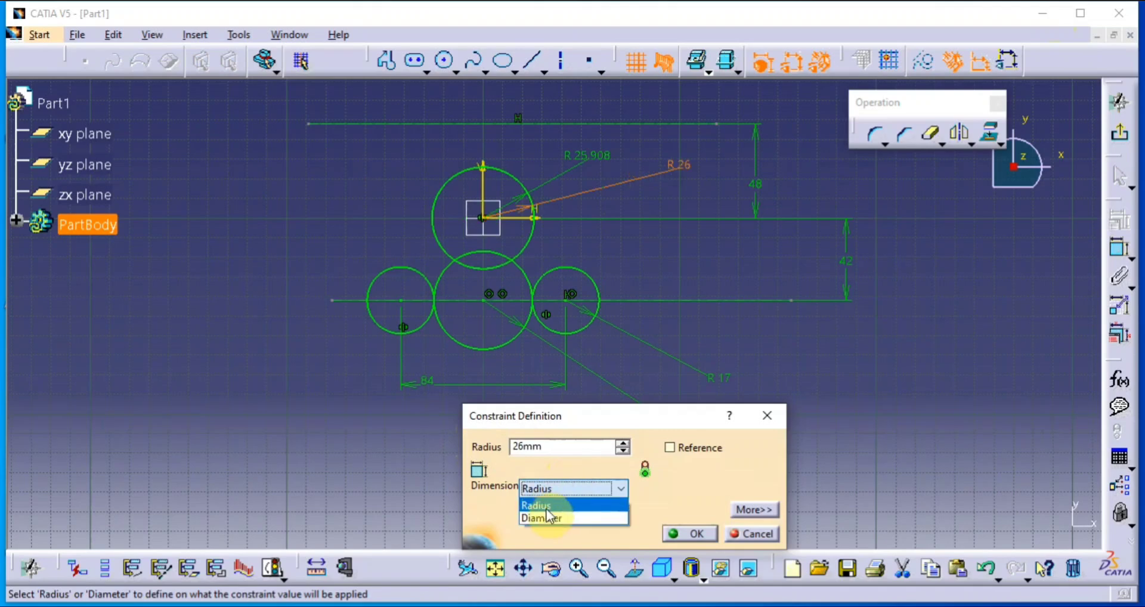
click(546, 511)
double_click(554, 448)
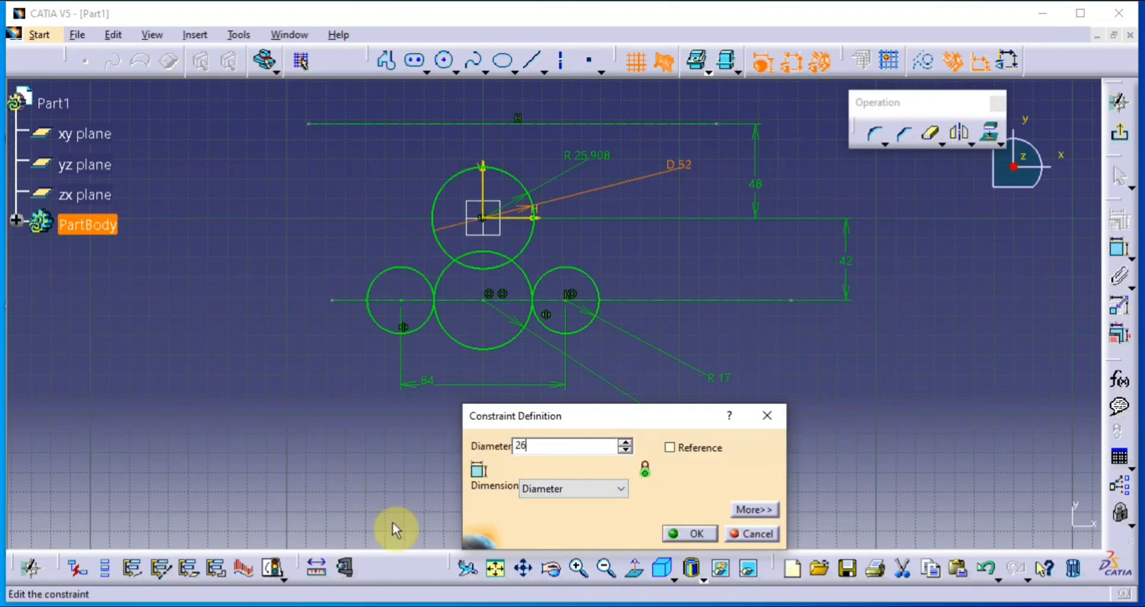
click(685, 533)
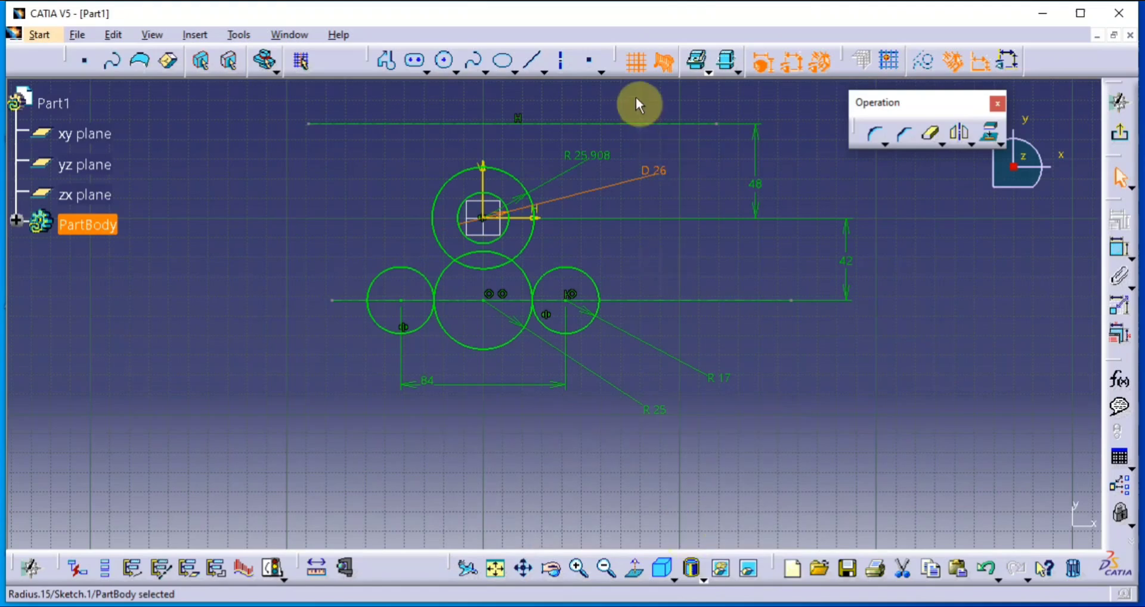
Set the radius of the outer circle at the origin to 42 mm
click(581, 155)
double_click(581, 155)
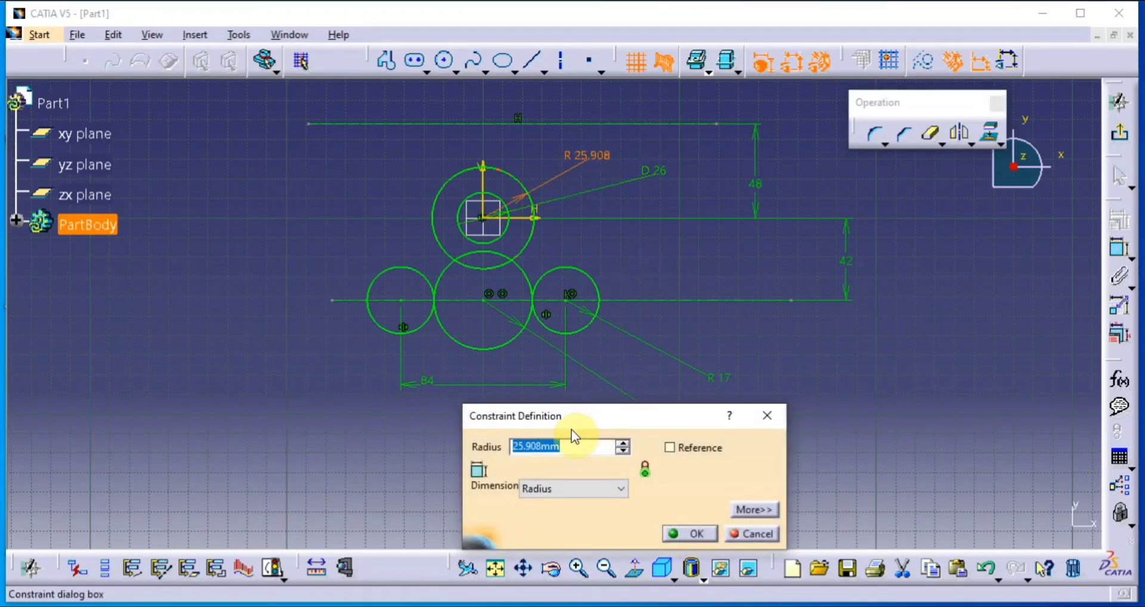
key(BackSpace)
text(42)
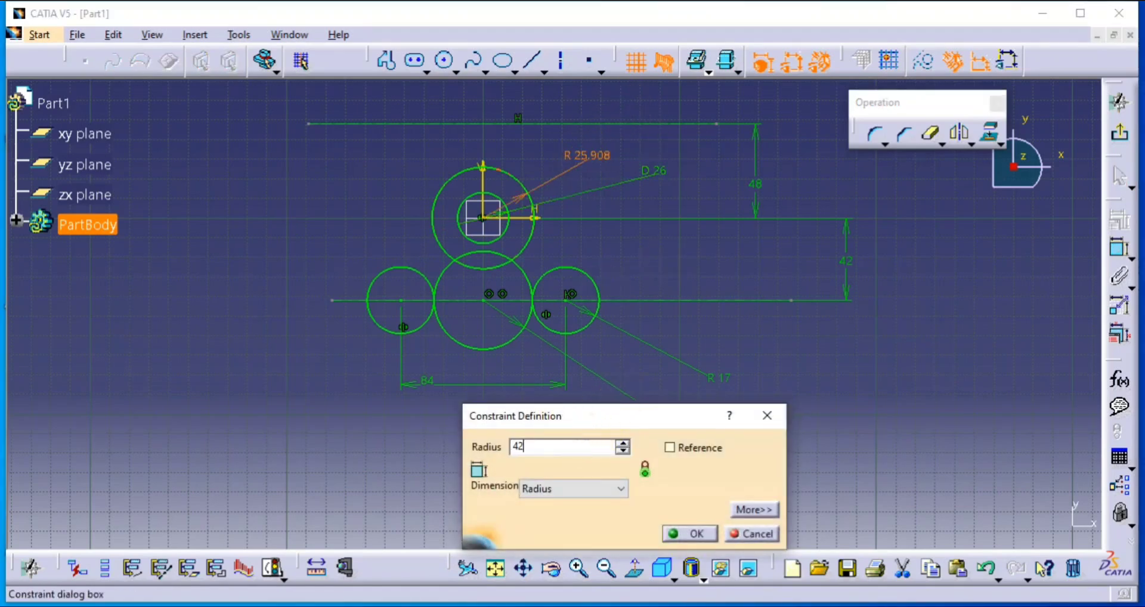
click(555, 406)
Draw a vertical line from the 42 mm circle's rightmost point down to the top of the right outer circle
mouse_move(570, 361)
middle_down()
mouse_move(542, 395)
mouse_move(557, 421)
middle_up()
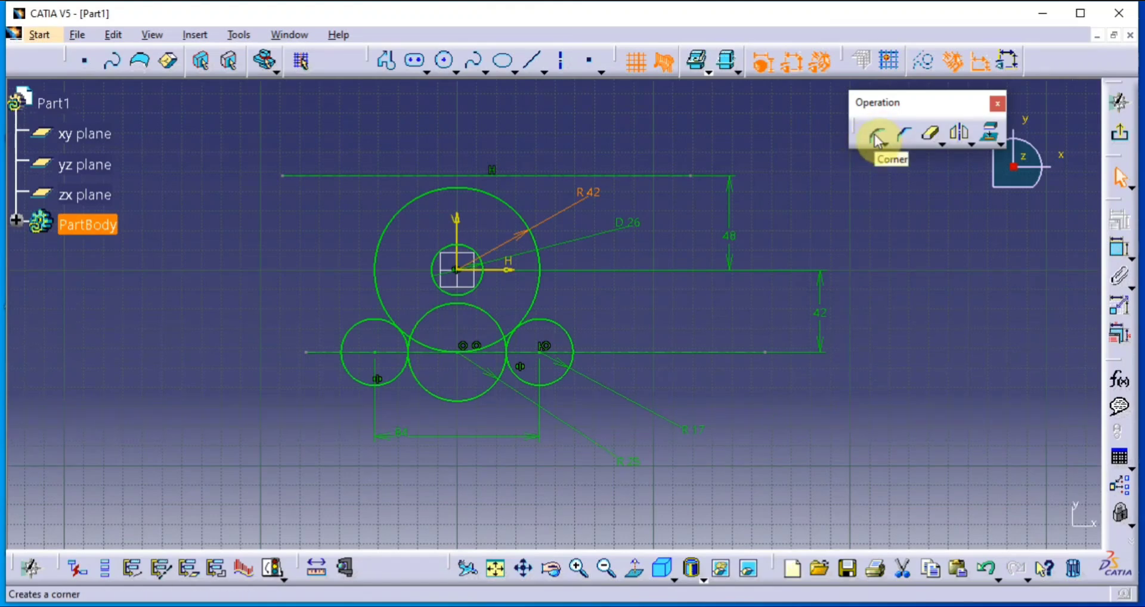
click(531, 60)
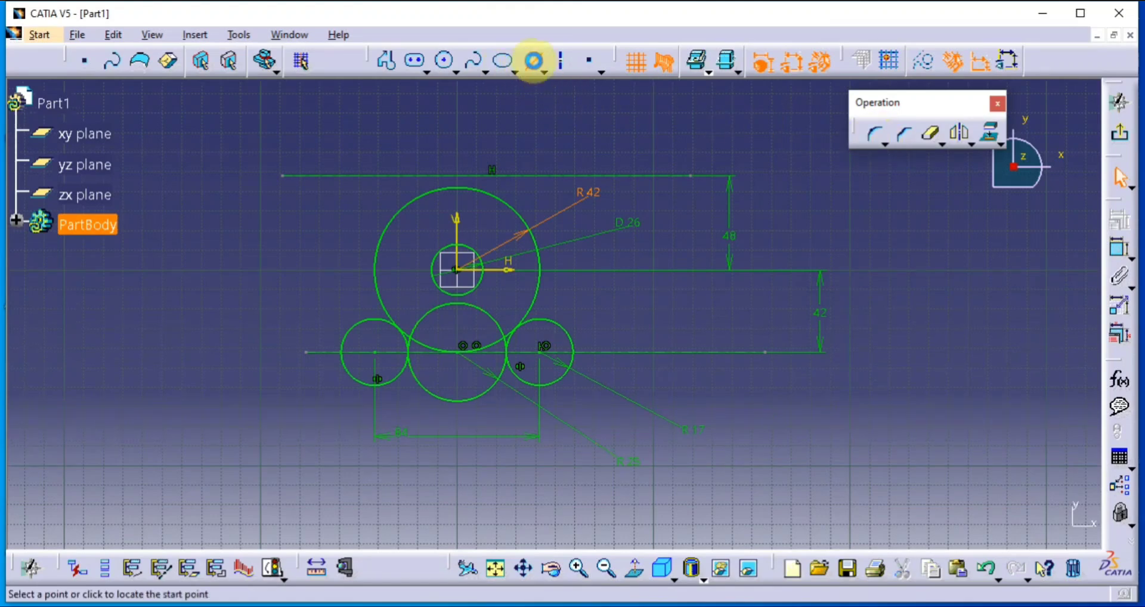
click(542, 271)
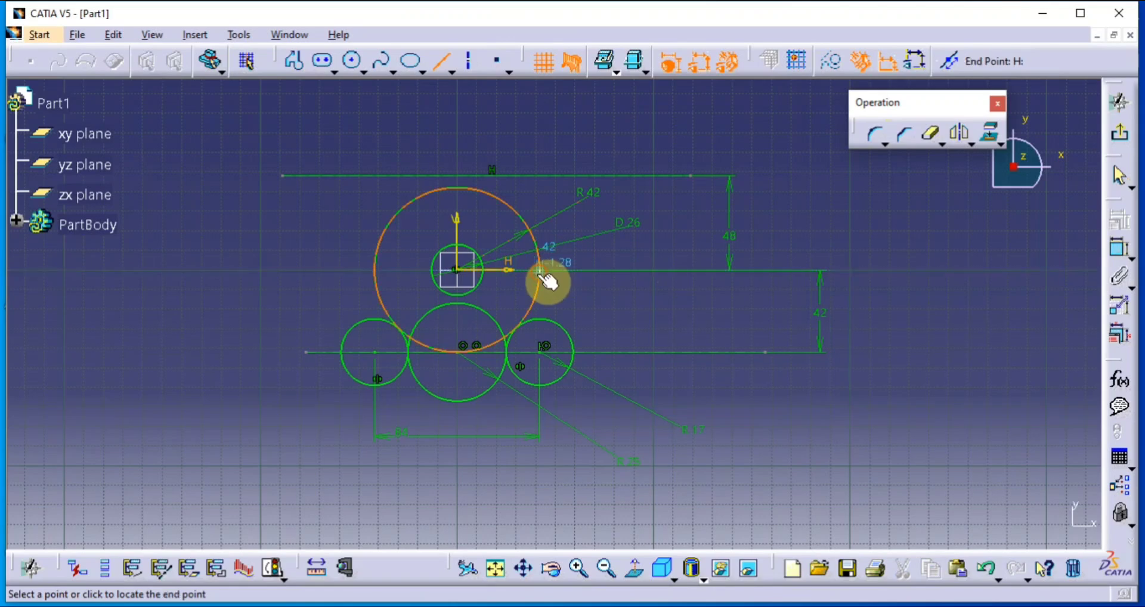
click(541, 320)
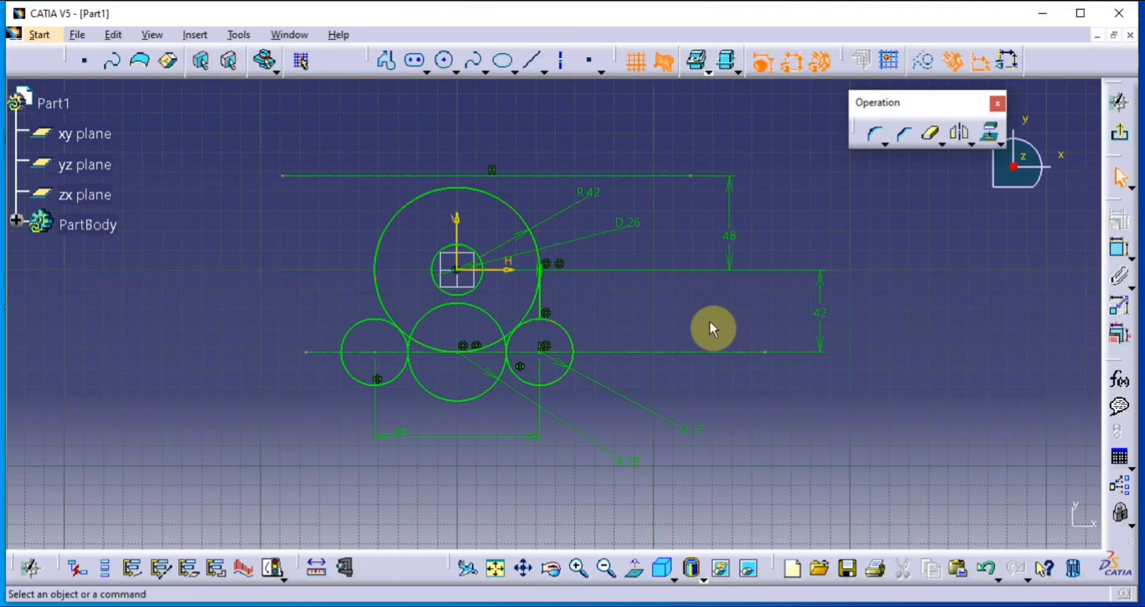
Add a corner of about 9 mm radius between the vertical line and the right outer circle
click(873, 136)
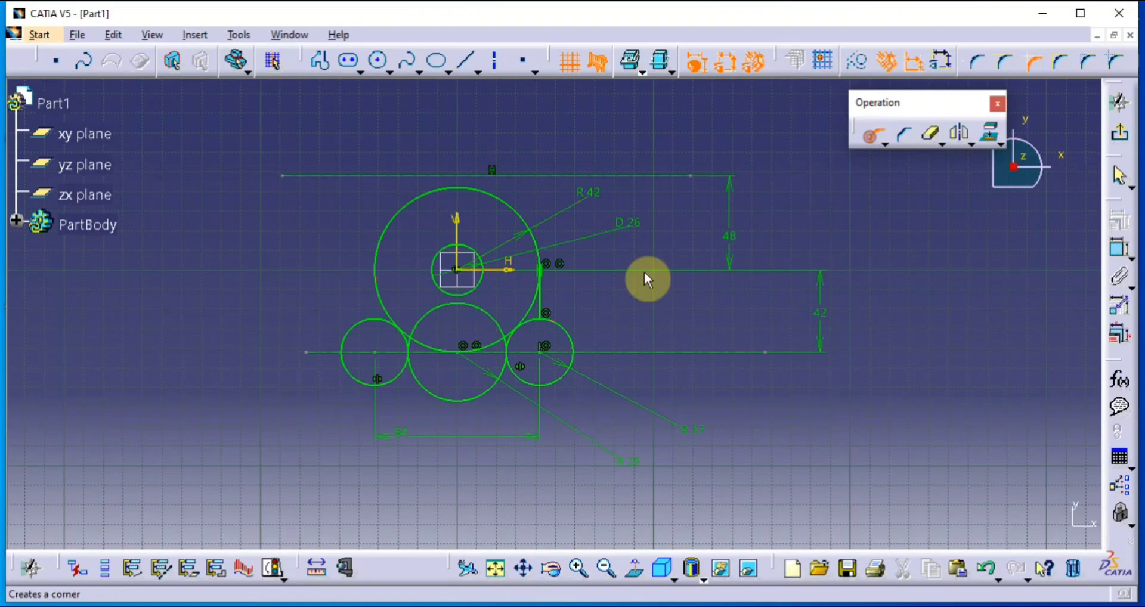
click(543, 305)
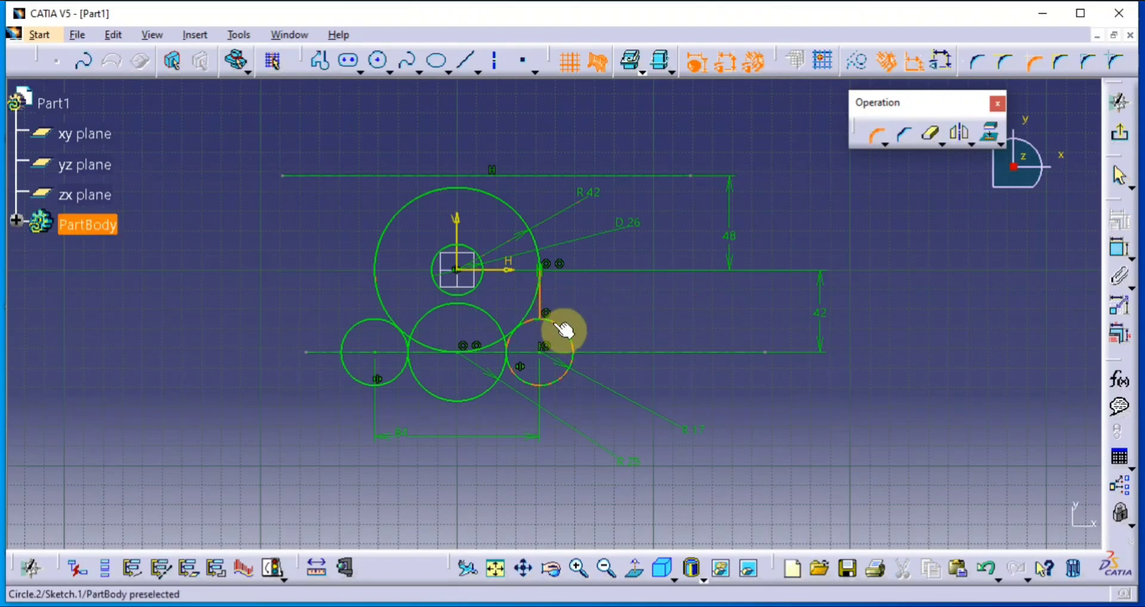
click(558, 326)
click(553, 321)
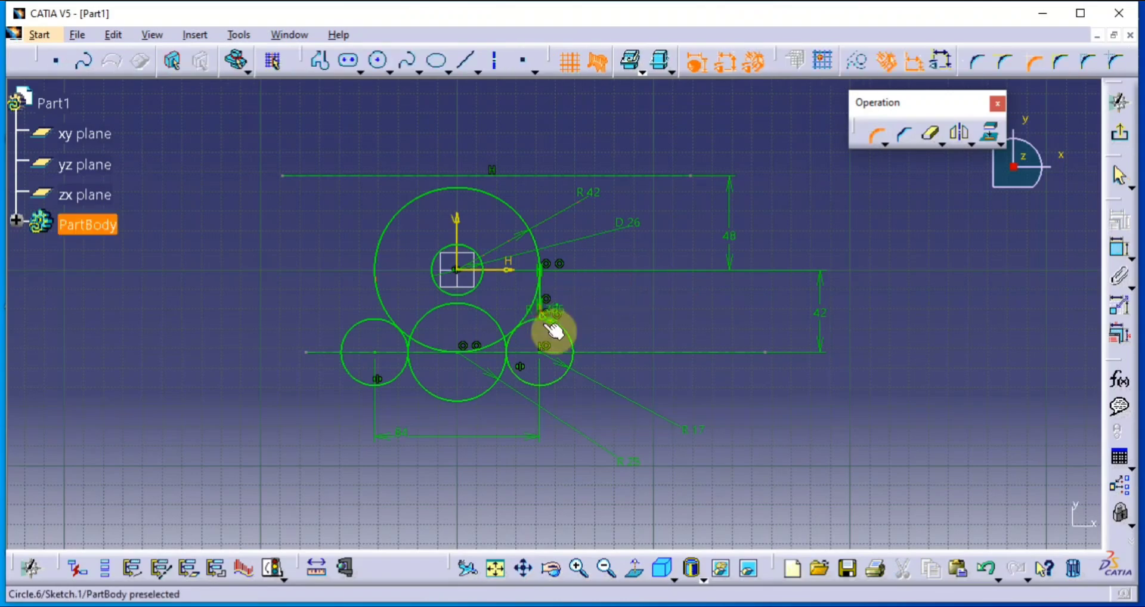
Set the radius of the corner between the vertical line and the right circle to 12 mm
scroll(550, 329, up, 5)
middle_drag(548, 337, 537, 281)
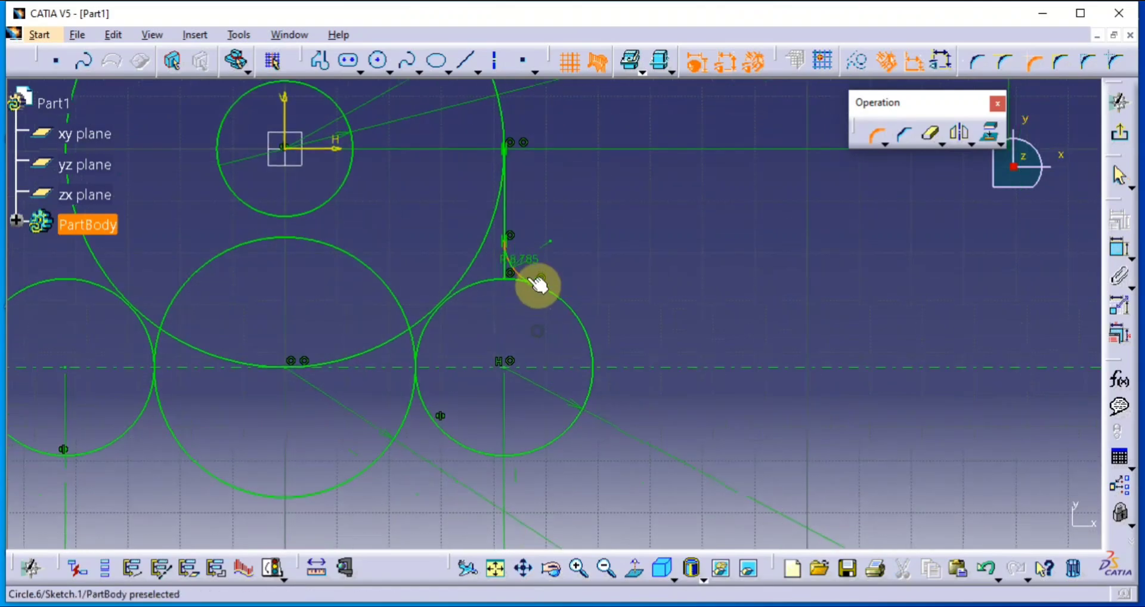
double_click(523, 258)
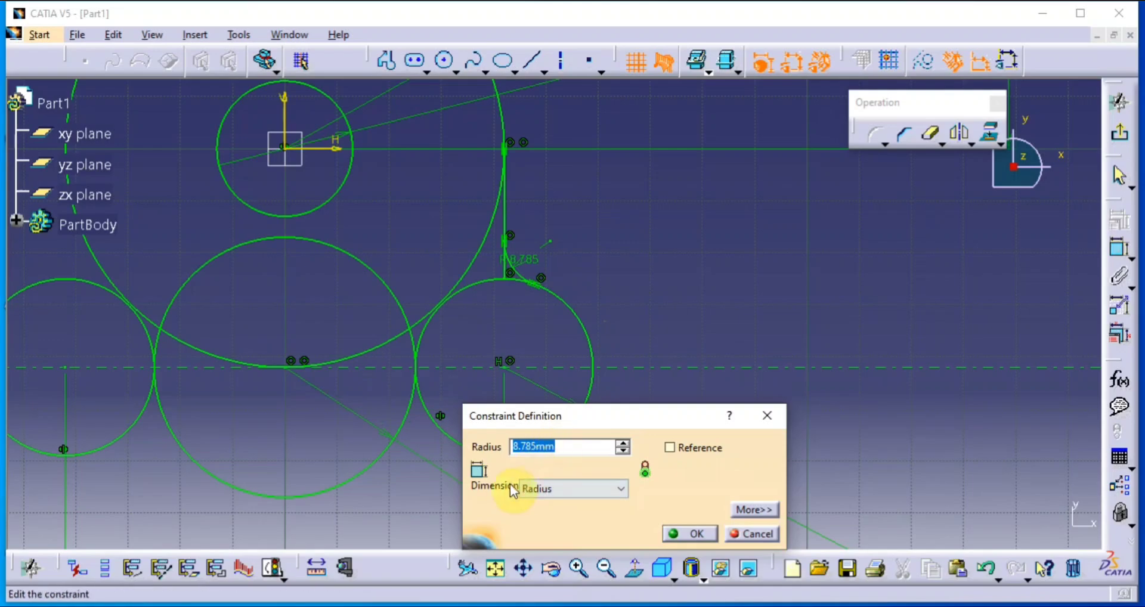
key(BackSpace)
text(12)
key(Return)
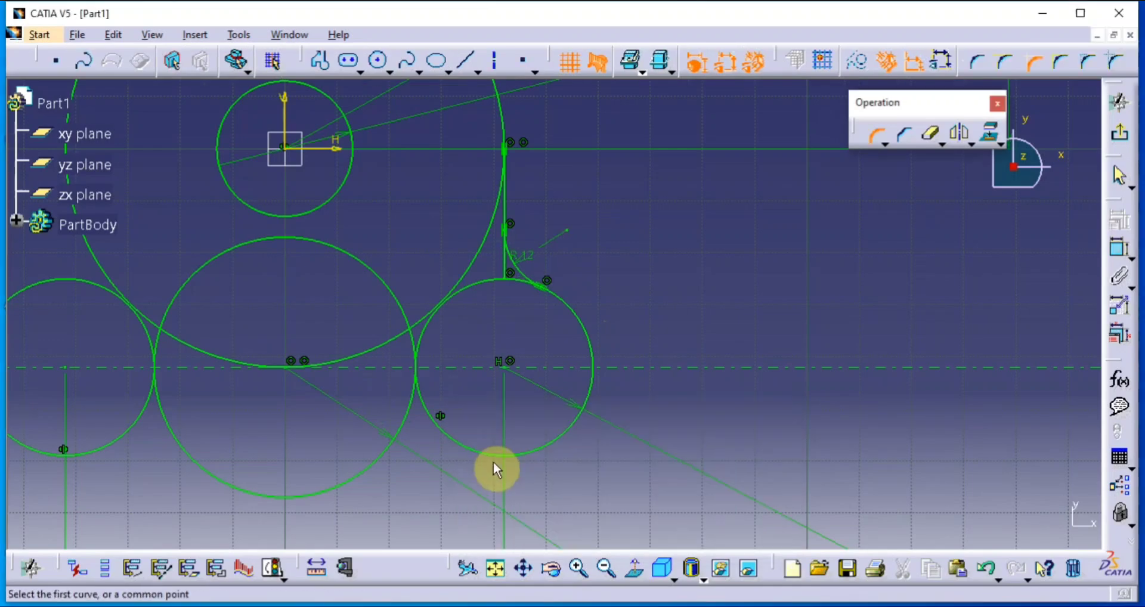
Quick-trim the line end below the corner, the right circle's surplus upper and left arcs, and the central circle's lower half
mouse_move(489, 341)
middle_down()
mouse_move(463, 343)
mouse_move(474, 251)
middle_up()
click(942, 141)
click(947, 216)
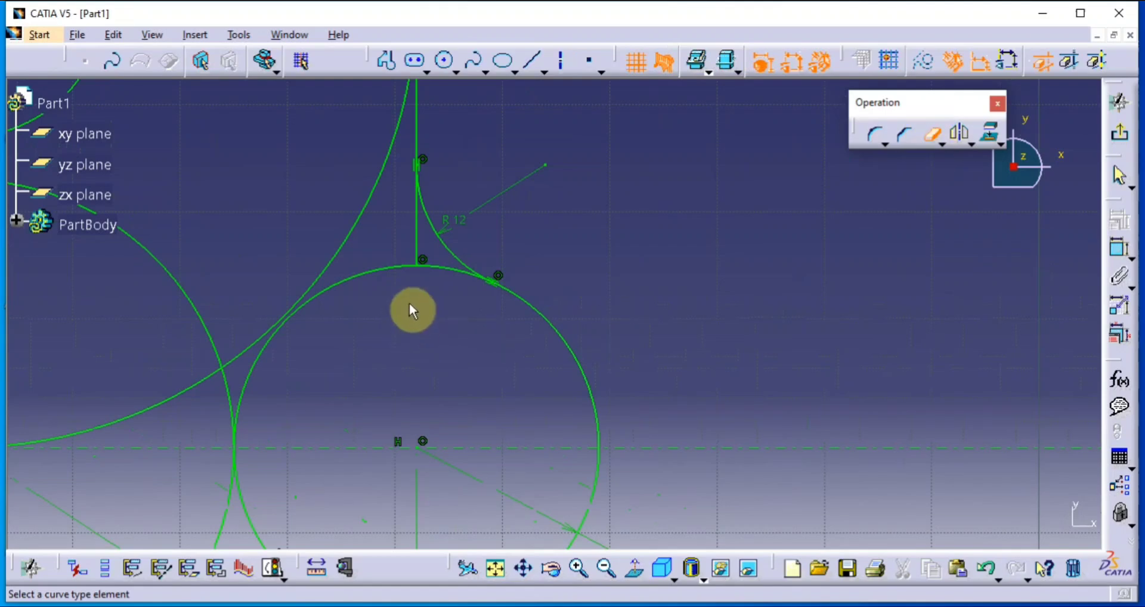
click(441, 268)
click(415, 246)
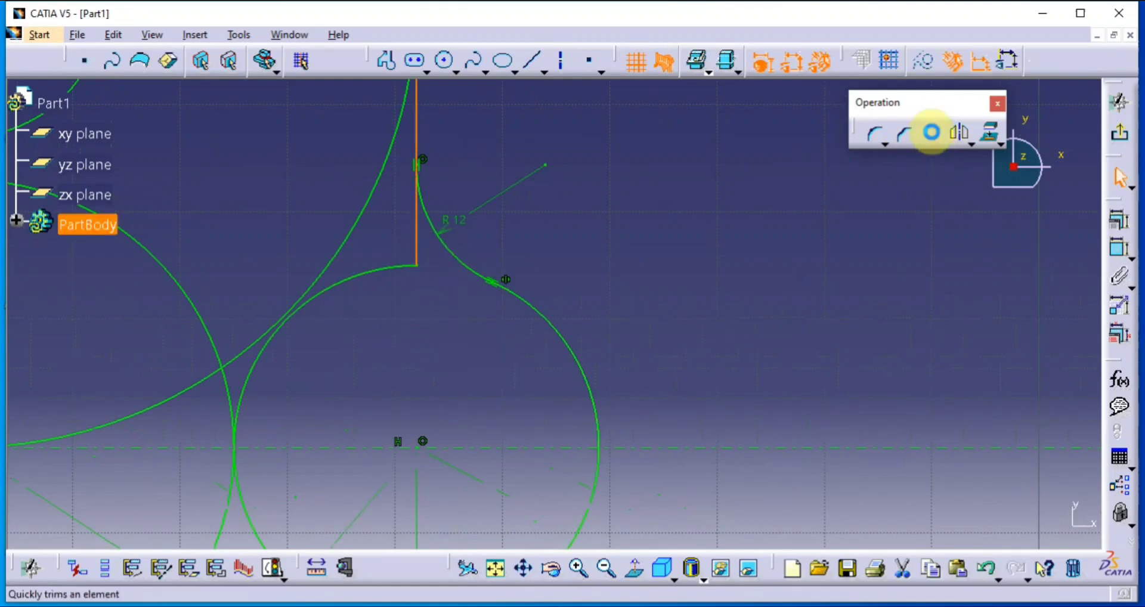
click(931, 134)
click(417, 238)
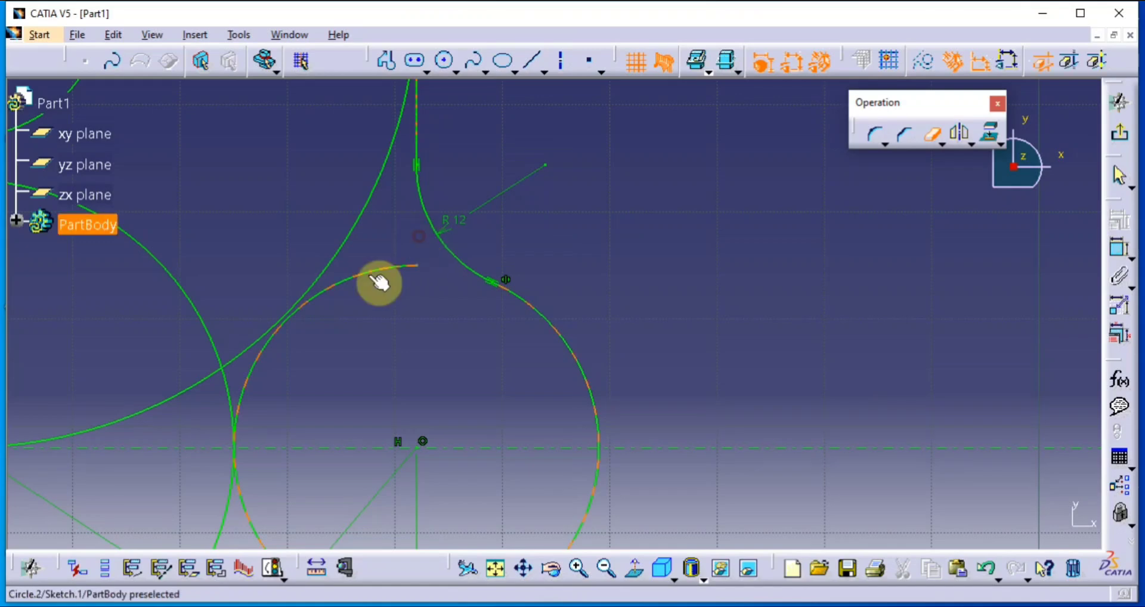
click(371, 279)
mouse_move(258, 376)
middle_down()
mouse_move(392, 312)
mouse_move(396, 384)
mouse_move(430, 460)
middle_up()
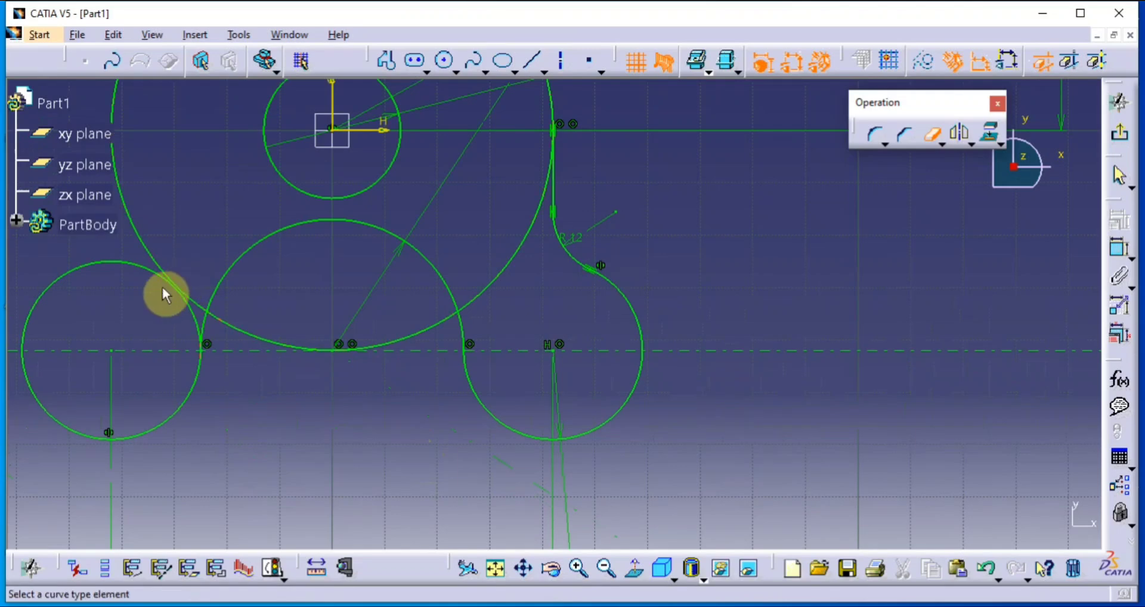
Mirror the right-hand vertical line and its 12 mm corner arc about the vertical axis
middle_drag(167, 281, 233, 318)
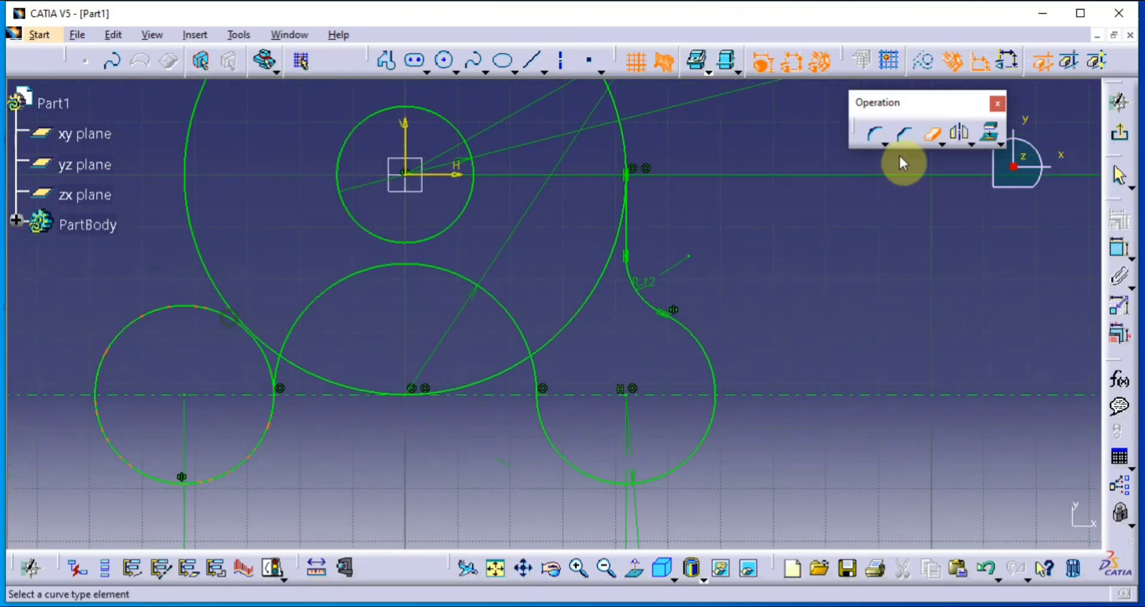
click(935, 135)
click(709, 323)
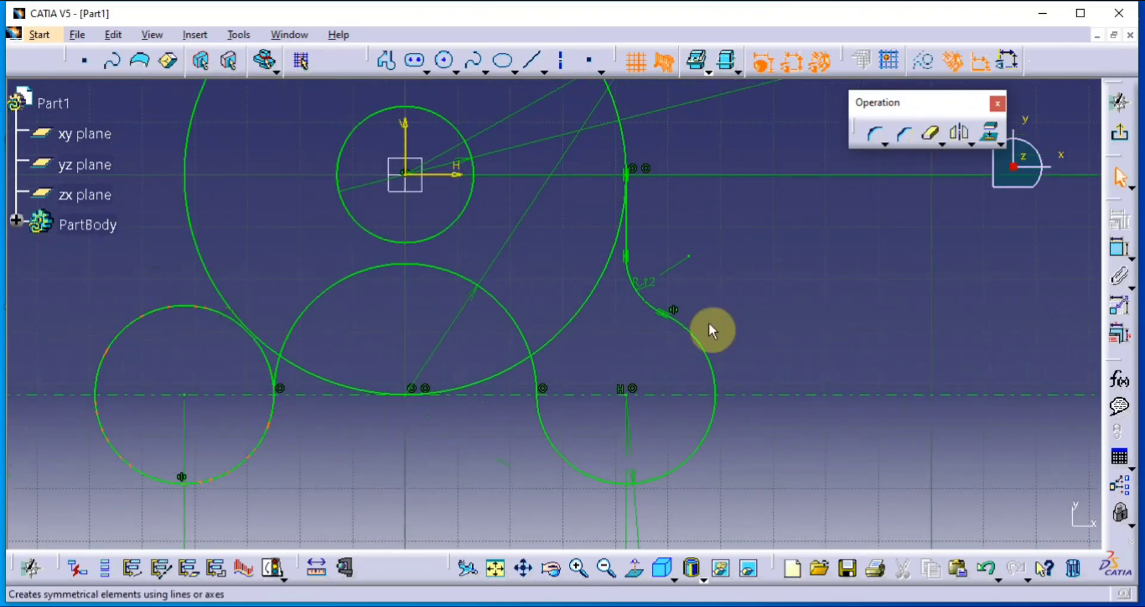
click(652, 301)
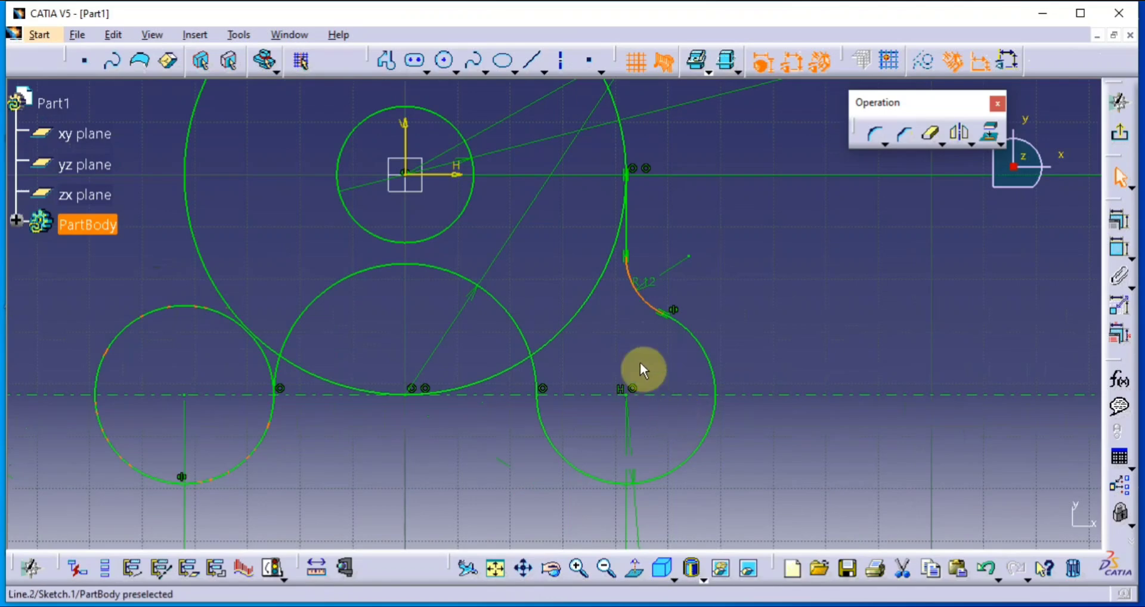
ctrl+click(628, 236)
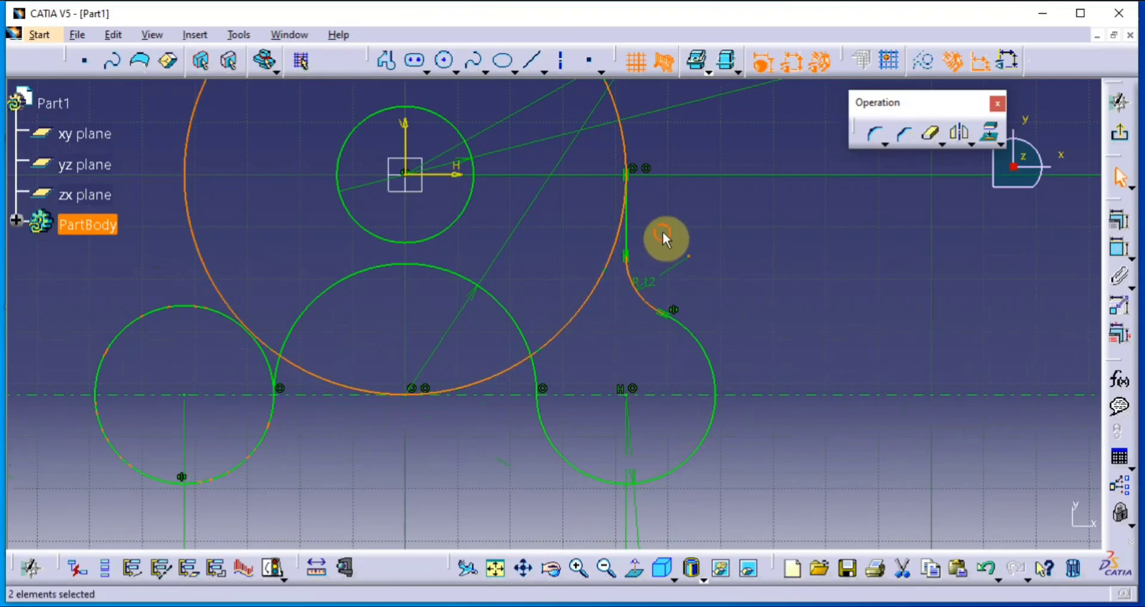
click(664, 231)
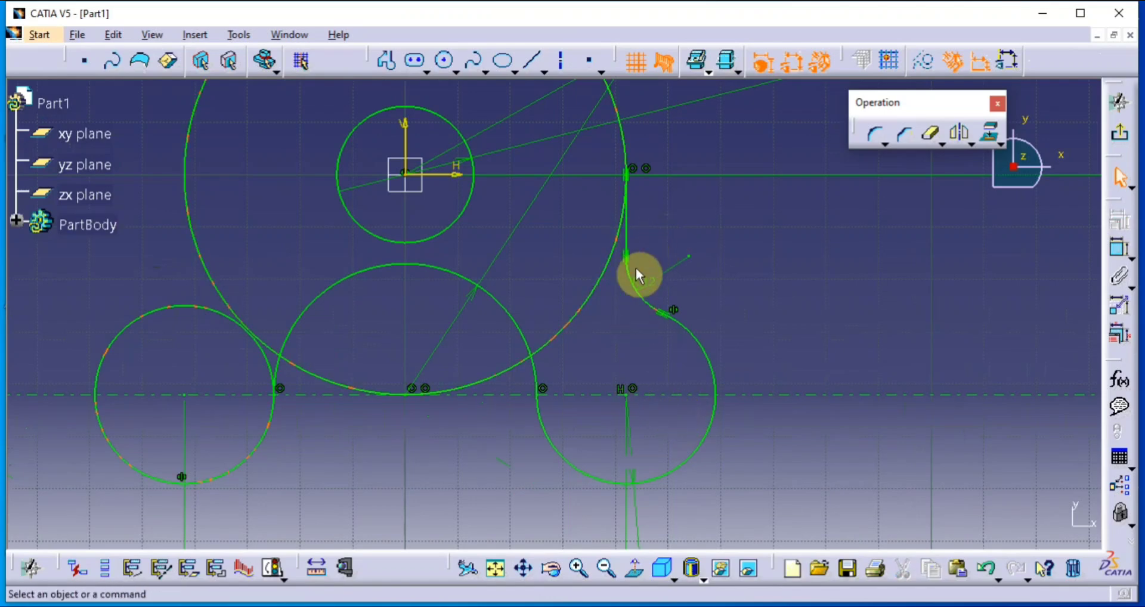
ctrl+click(630, 234)
click(958, 136)
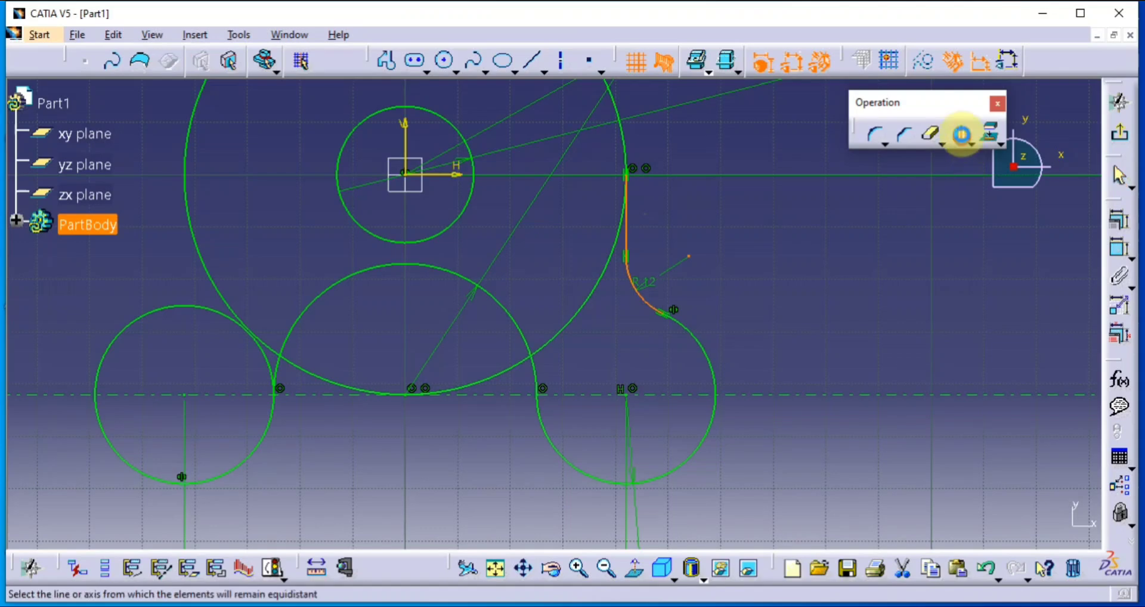
click(410, 142)
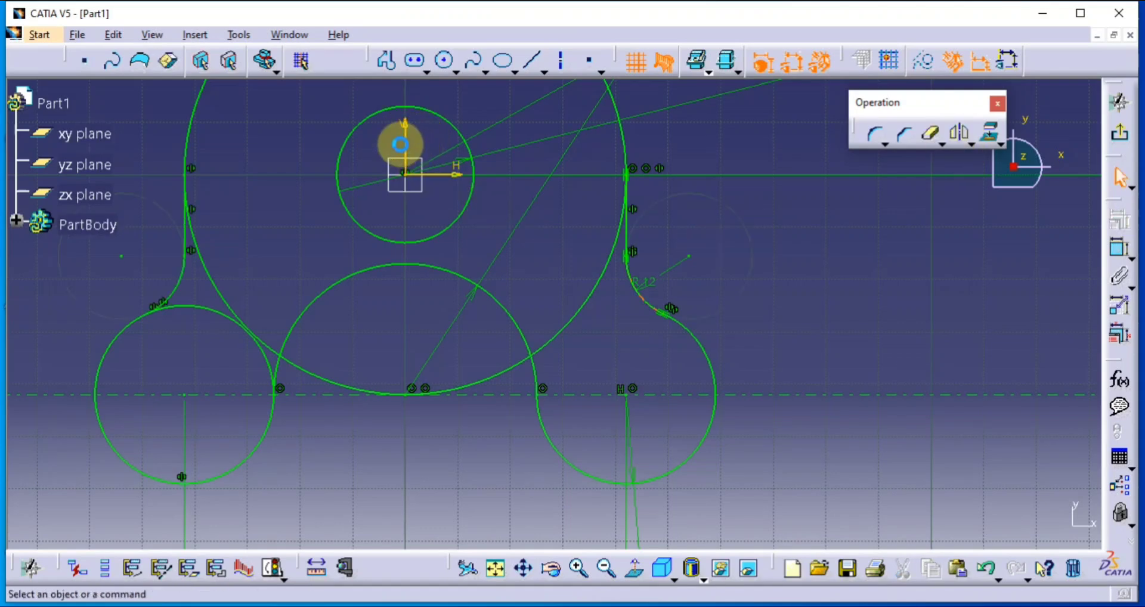
Quick-trim the left outer circle's surplus upper-right arc and the lower portions of the 42 mm radius circle
click(929, 132)
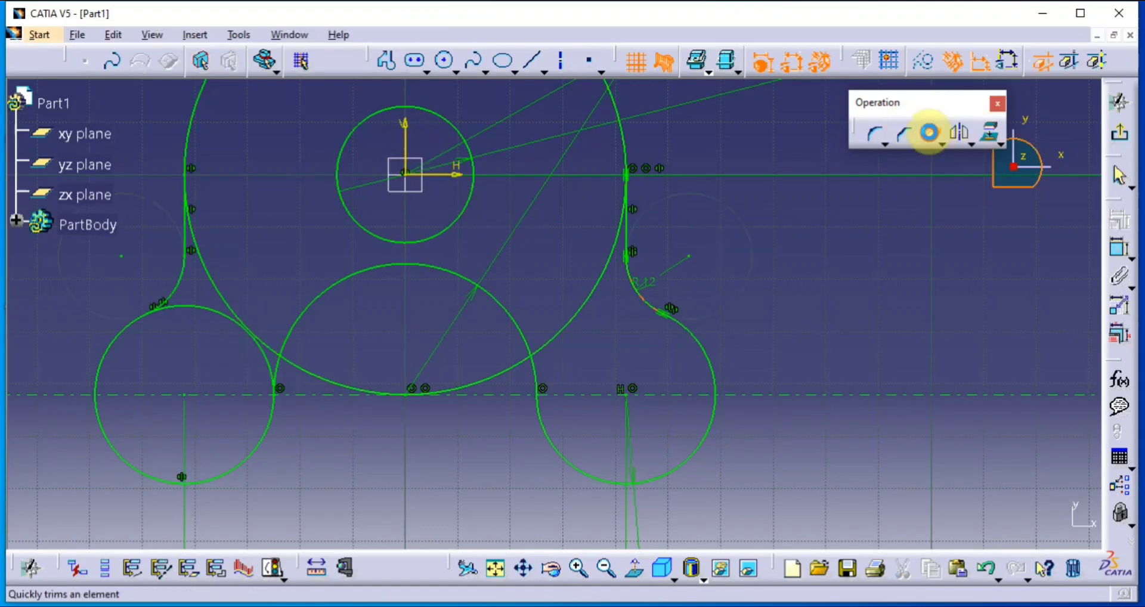
click(273, 349)
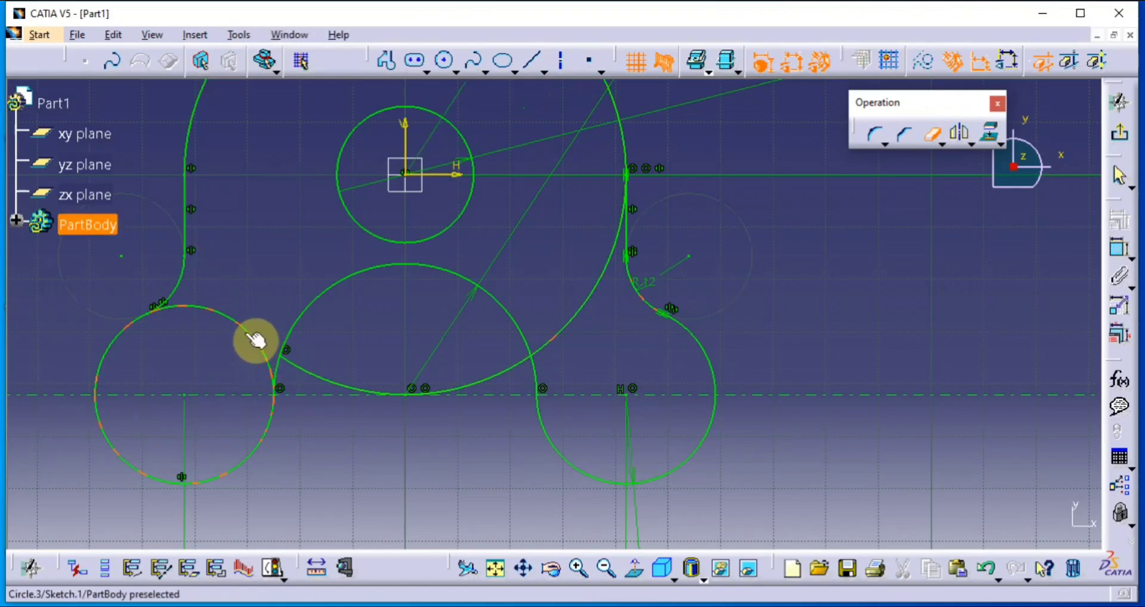
click(255, 340)
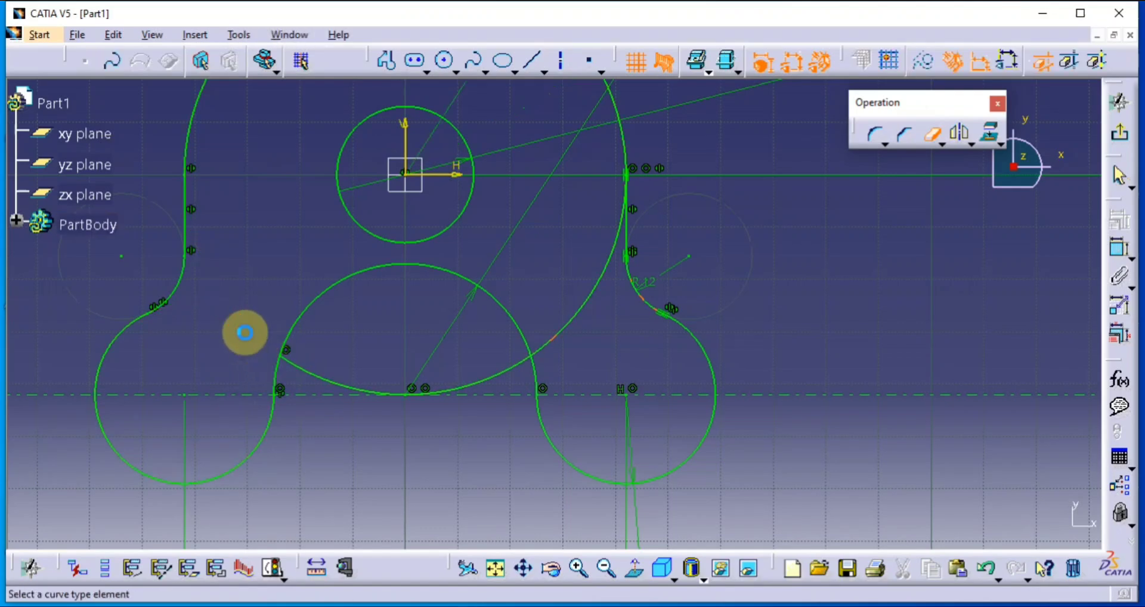
click(317, 374)
click(511, 379)
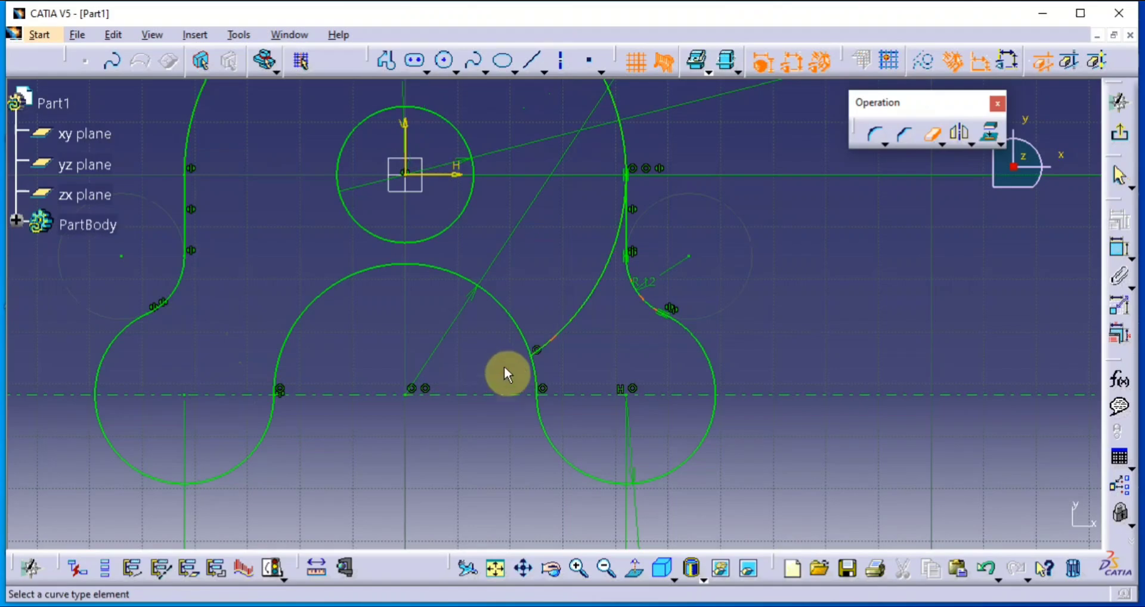
middle_drag(429, 257, 450, 457)
mouse_move(427, 371)
middle_down()
mouse_move(371, 389)
mouse_move(380, 437)
mouse_move(428, 416)
mouse_move(396, 384)
middle_up()
click(932, 132)
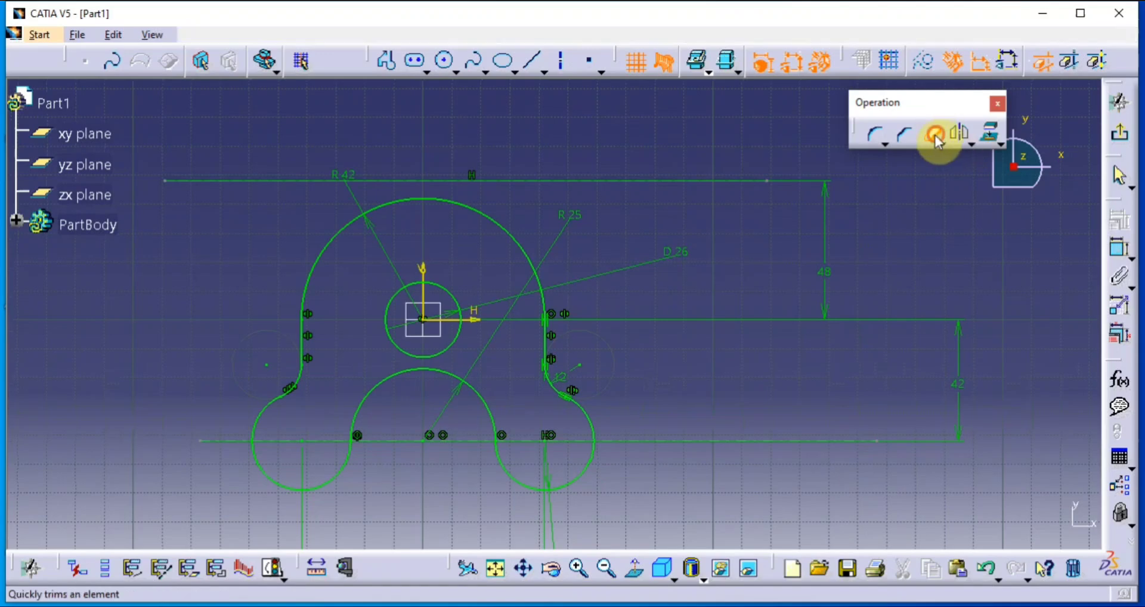
Draw a circle about 60.6 mm in diameter to the upper left of the profile and dimension its diameter
click(447, 63)
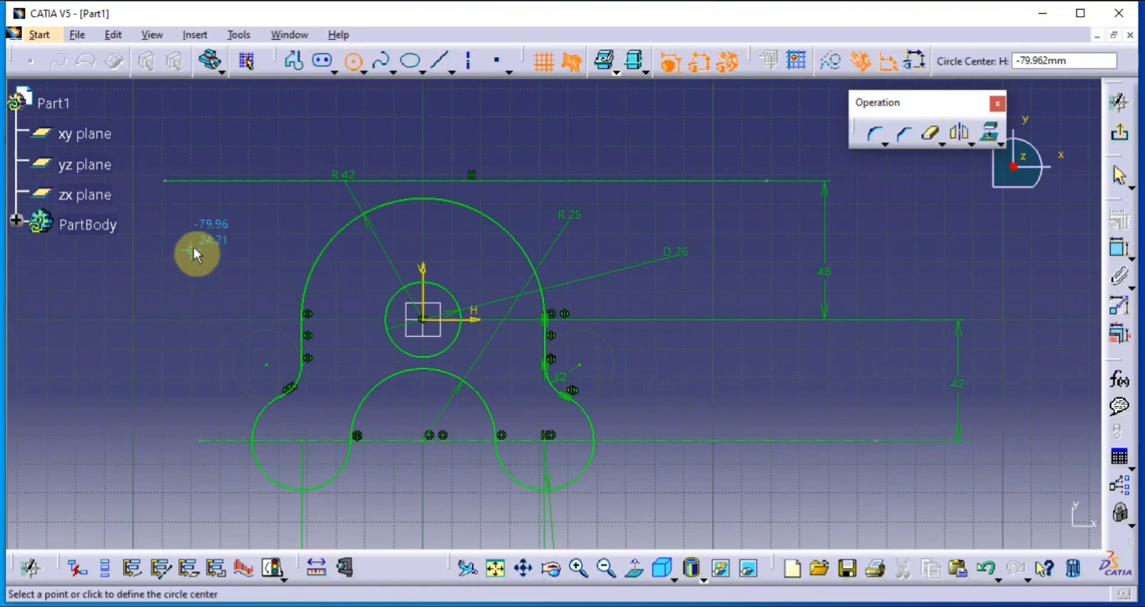
click(192, 248)
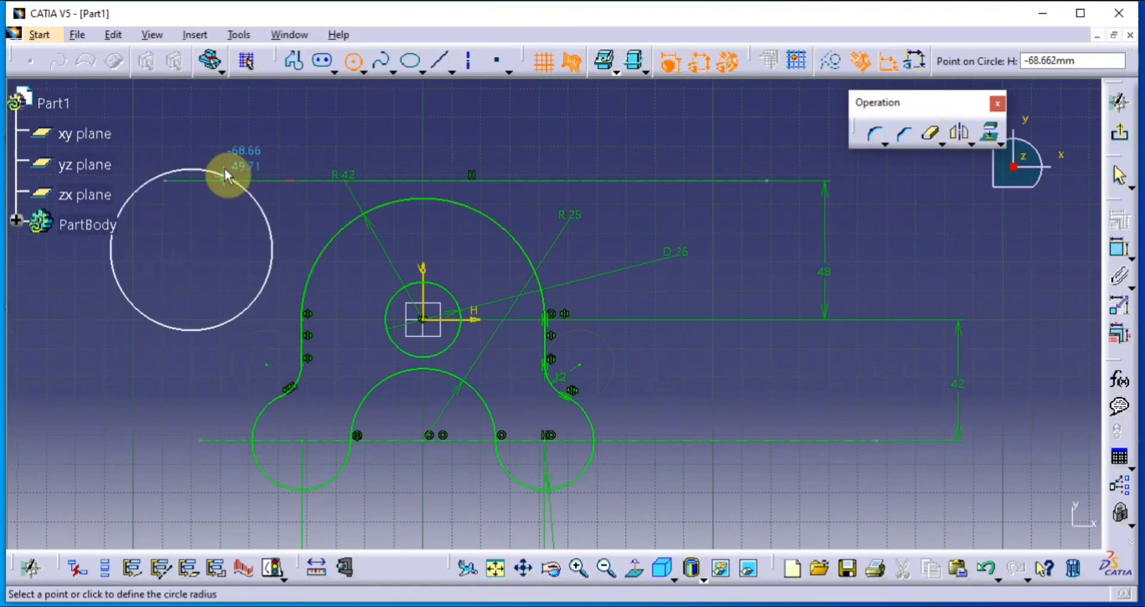
click(224, 167)
middle_drag(505, 273, 610, 281)
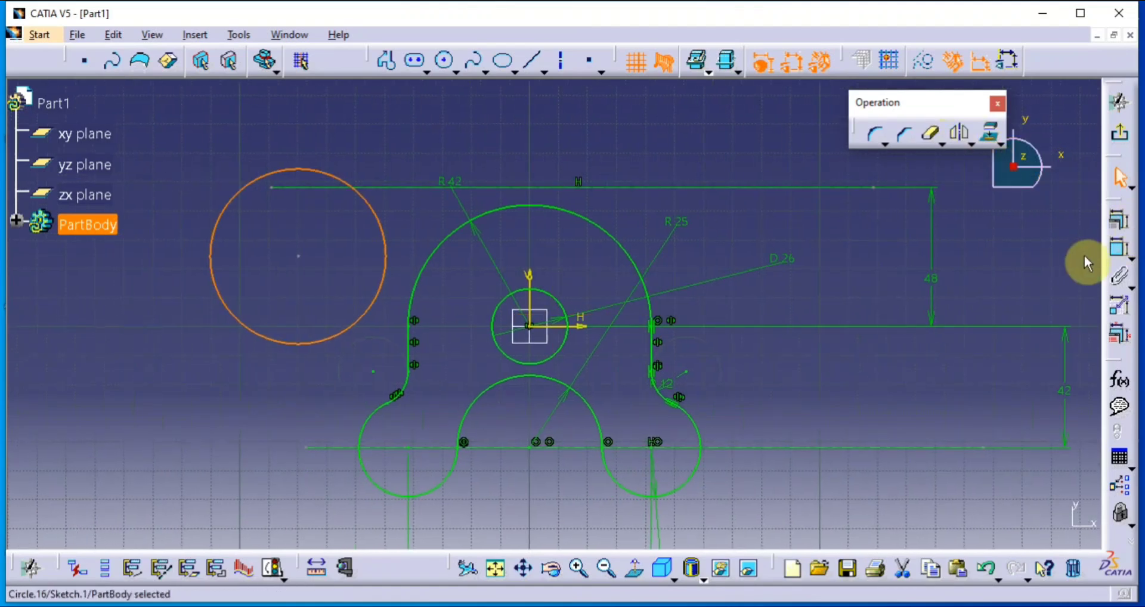
click(1111, 256)
click(333, 141)
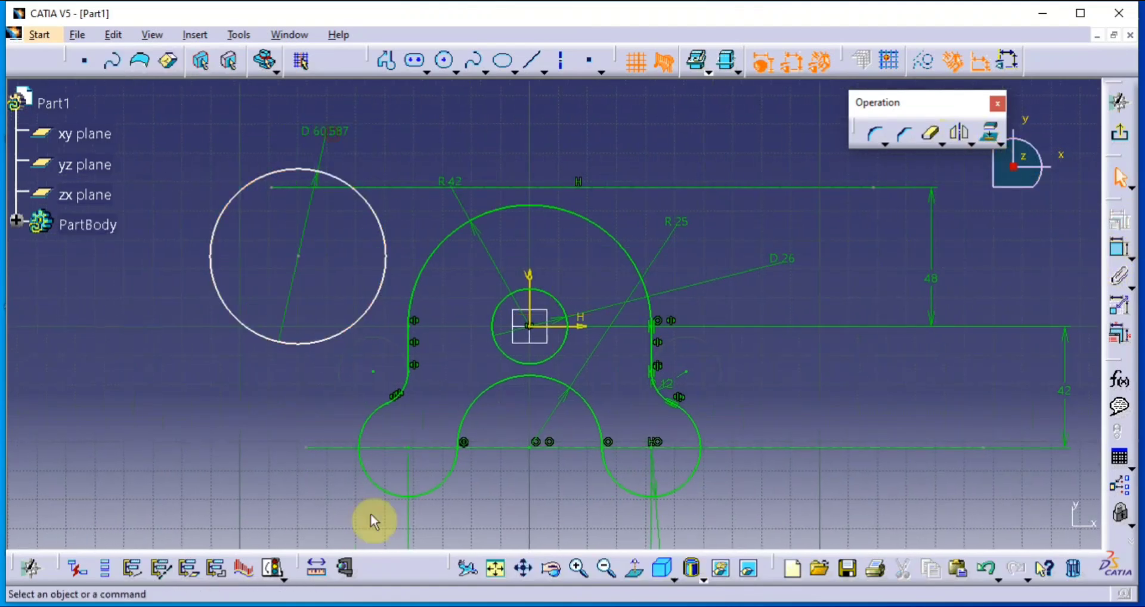
Check the reference image, switch the new circle's dimension to a 50 mm radius and move the circle over the bracket's upper arc
click(470, 588)
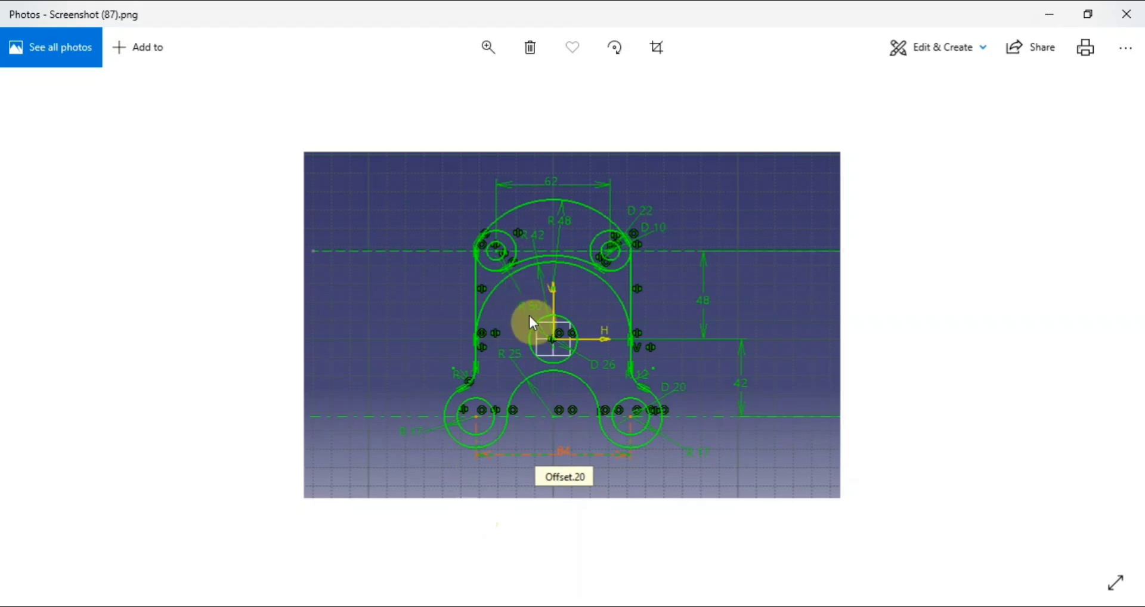
click(1051, 18)
double_click(320, 132)
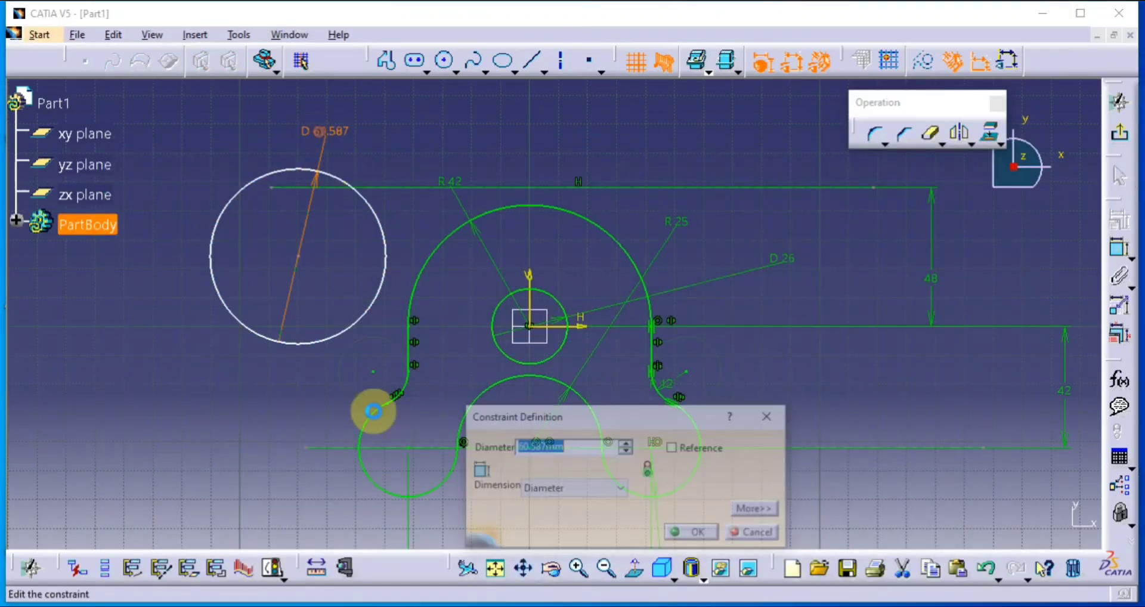
click(596, 493)
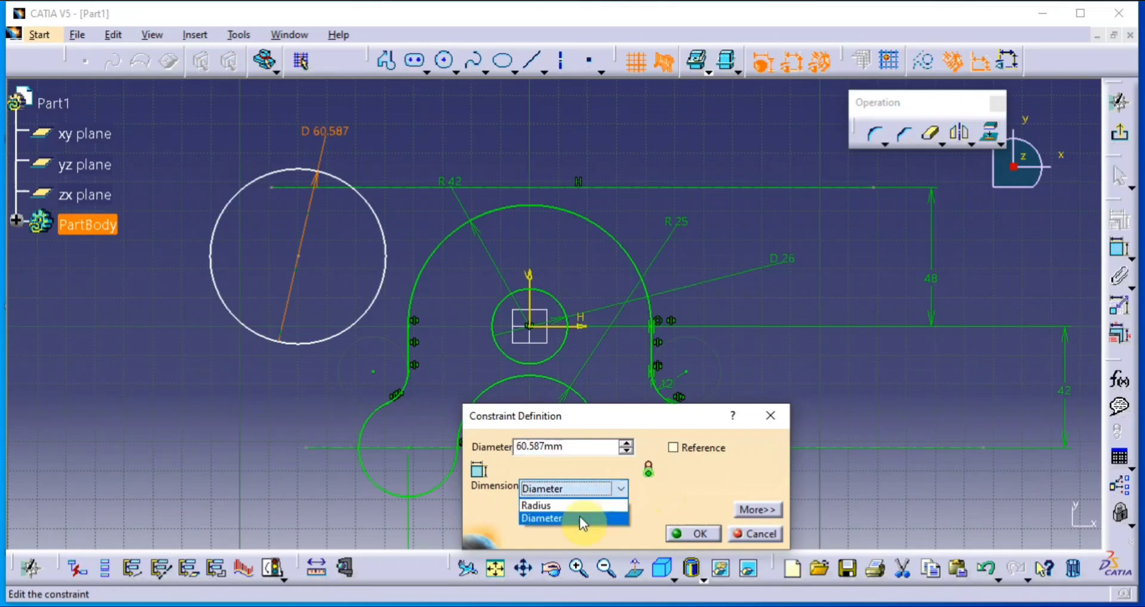
click(575, 507)
double_click(564, 447)
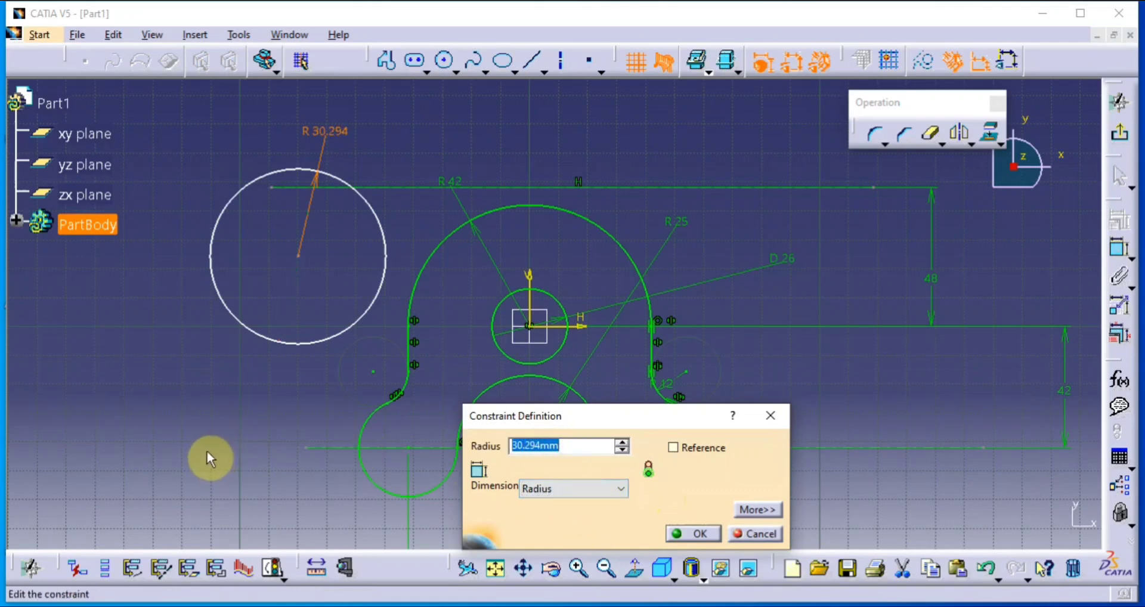
text(50)
key(Return)
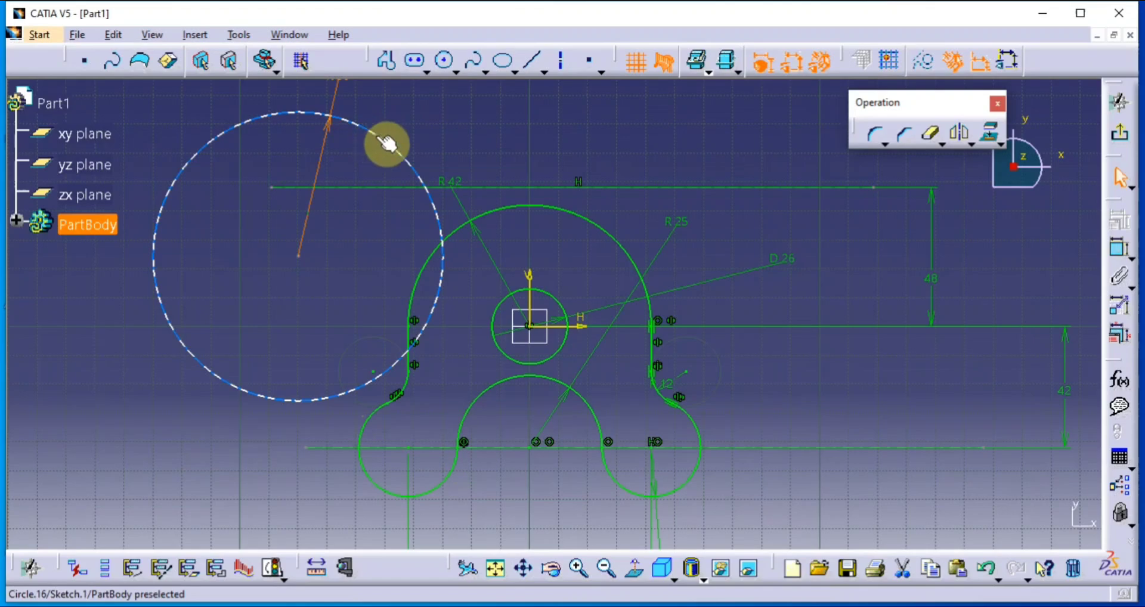
mouse_move(387, 143)
mouse_down()
mouse_move(626, 179)
mouse_move(678, 239)
mouse_up()
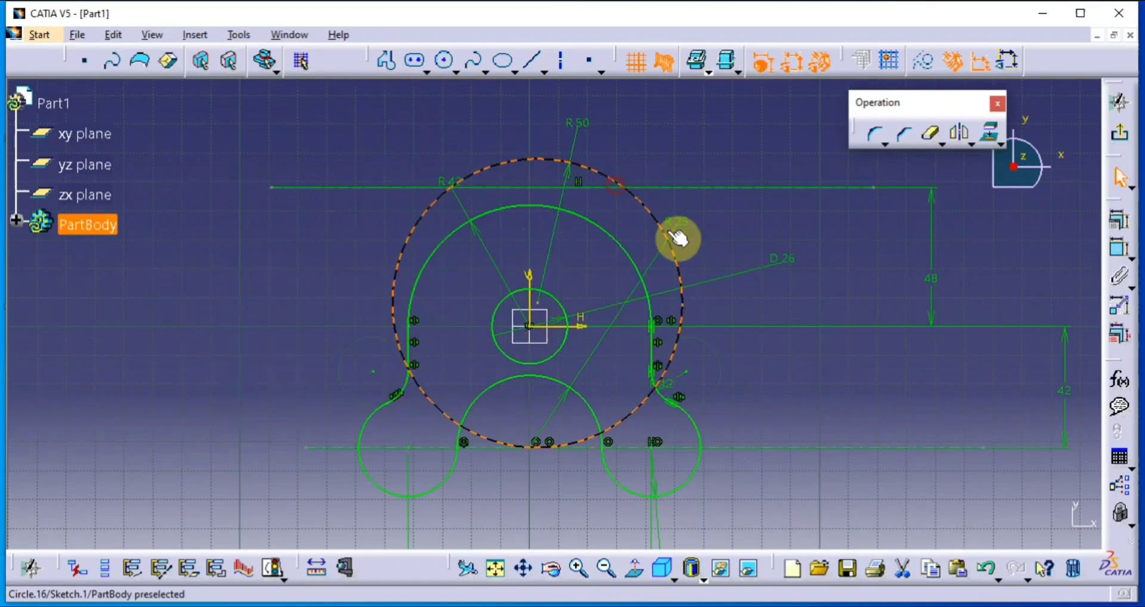
Draw a circle of about 7.3 mm radius centred on the right part of the upper horizontal line and mirror it about the vertical axis
middle_drag(704, 255, 681, 353)
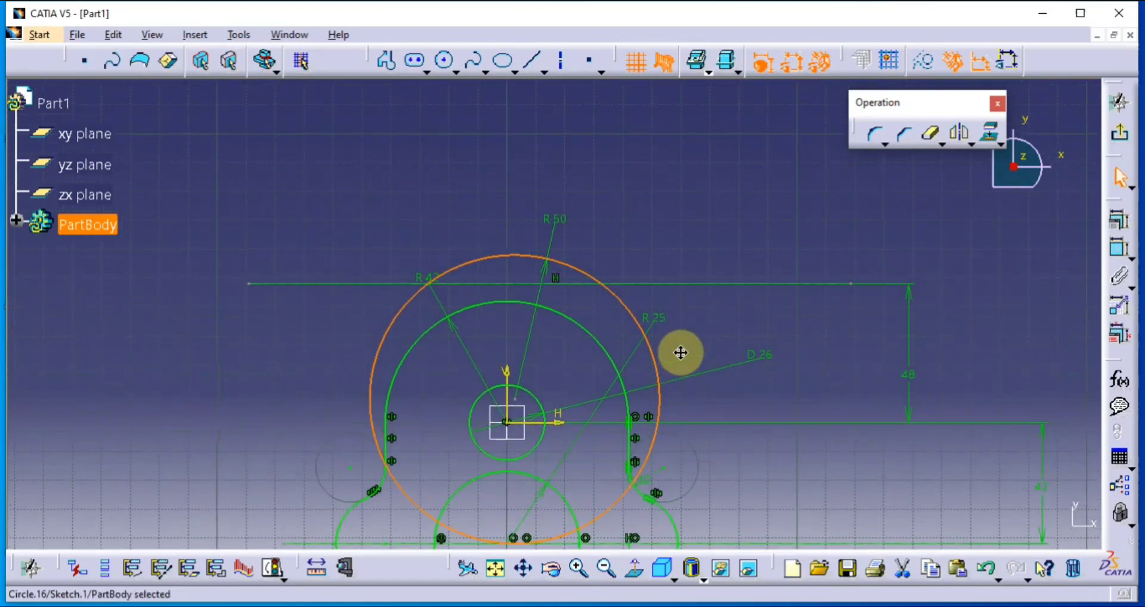
click(443, 60)
click(676, 286)
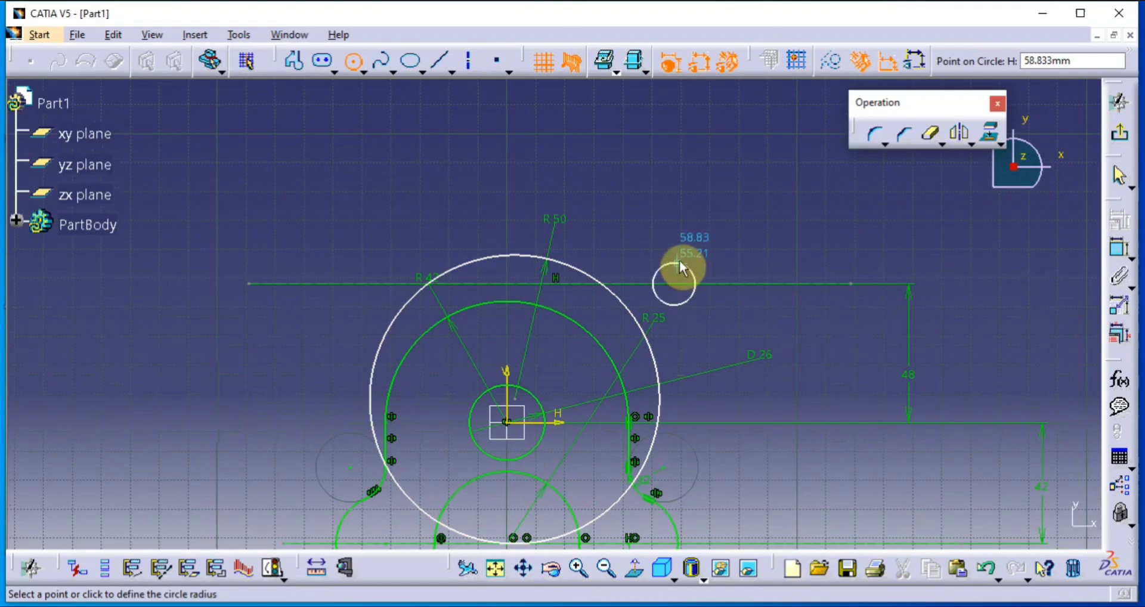
click(680, 267)
click(959, 133)
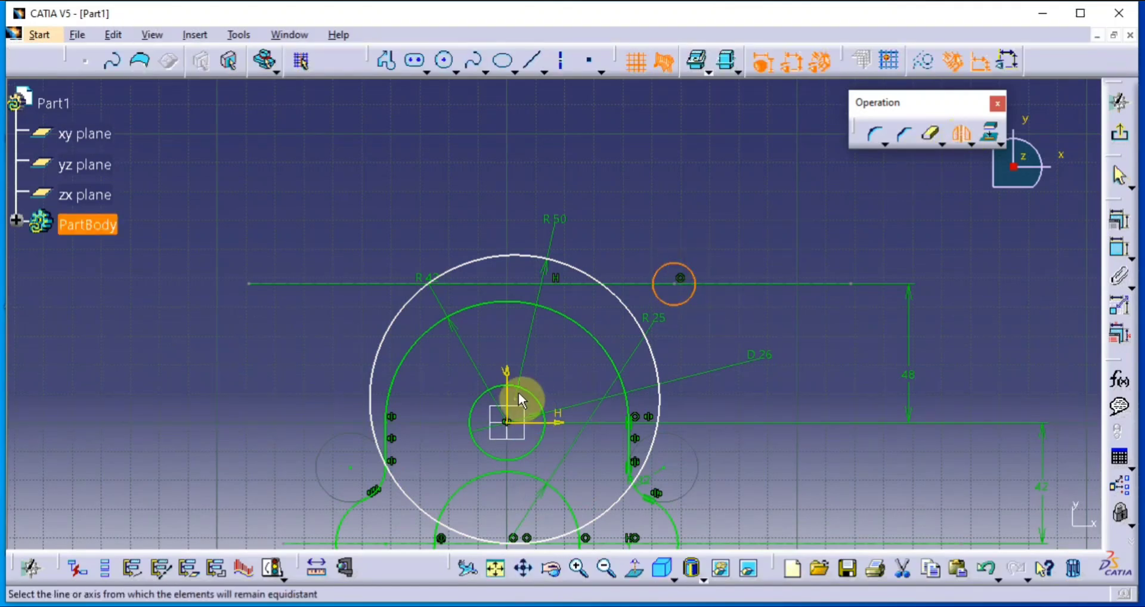
click(505, 379)
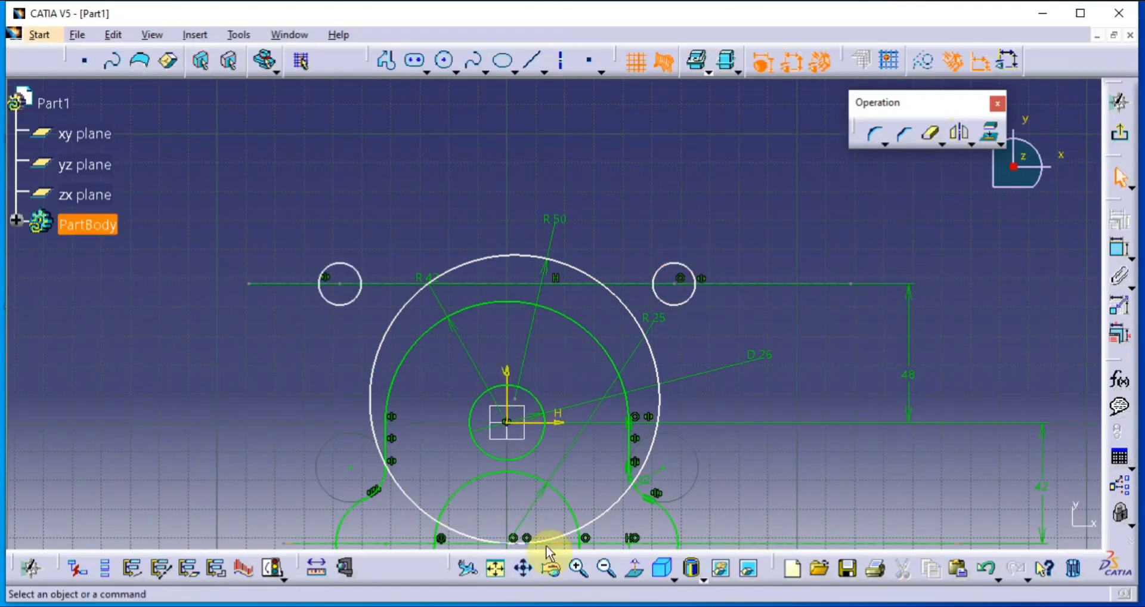
Check the reference image and dimension the upper right small circle with a 22 mm diameter
key(alt+Tab)
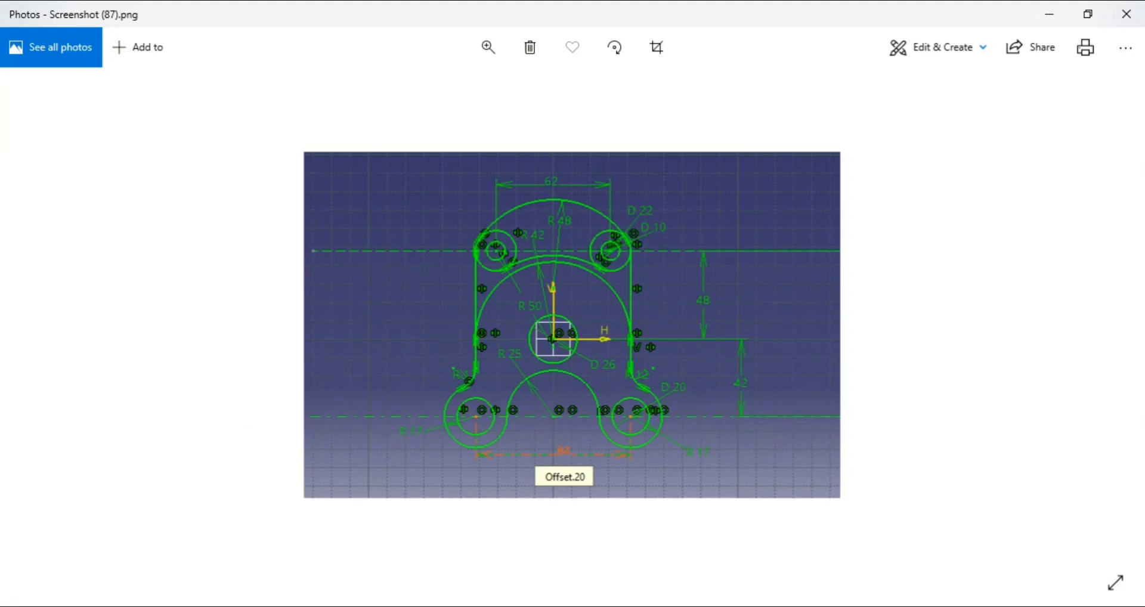
click(1048, 14)
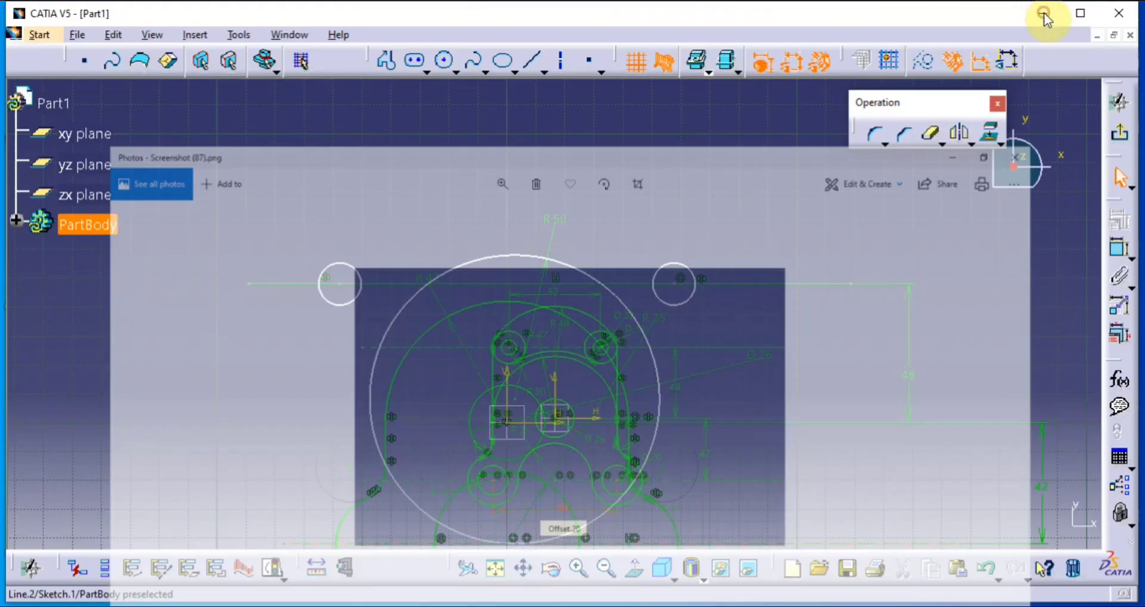
click(684, 298)
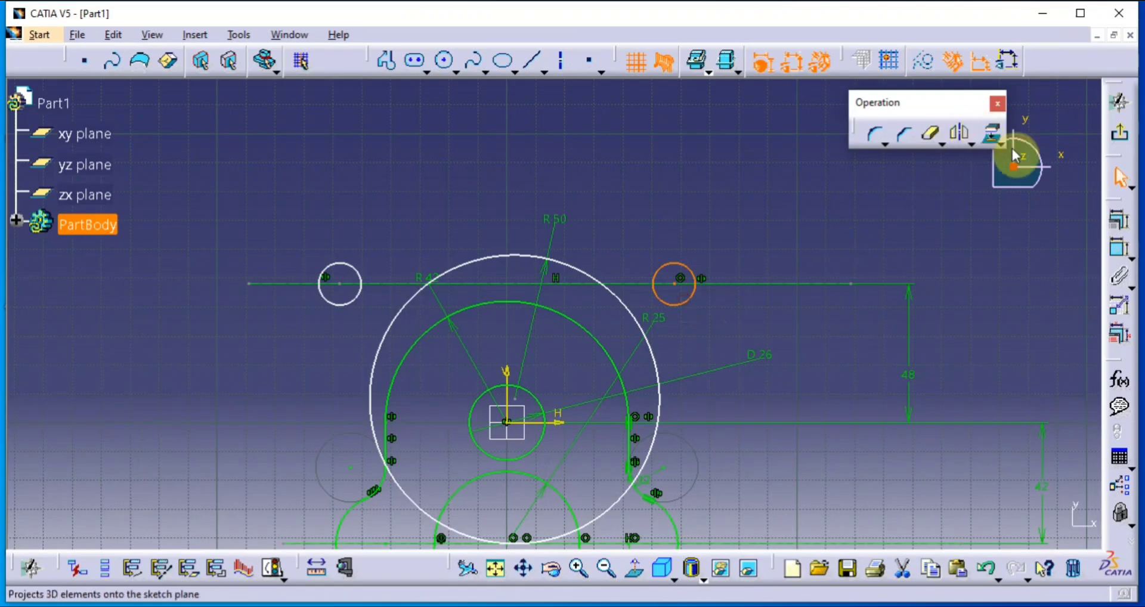
click(1119, 249)
click(762, 205)
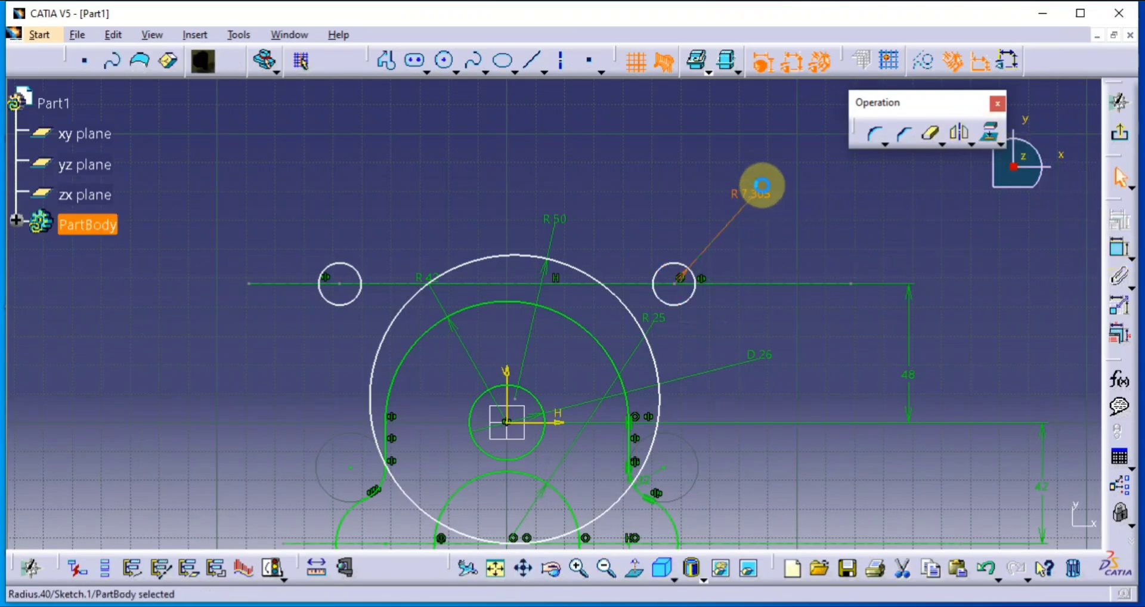
double_click(759, 189)
click(566, 489)
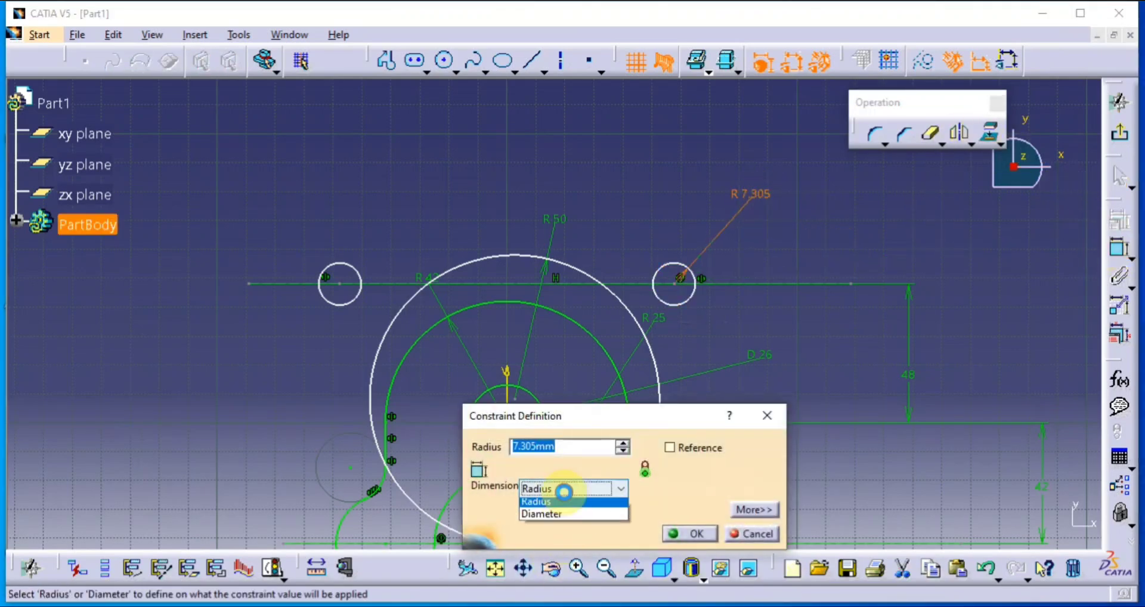
click(542, 512)
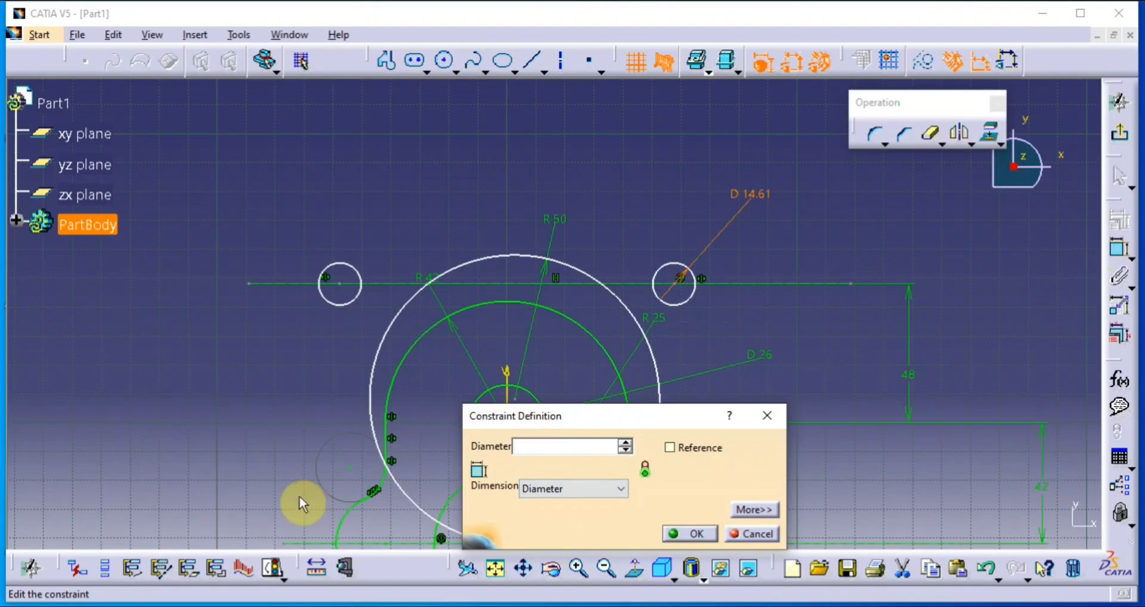
key(Return)
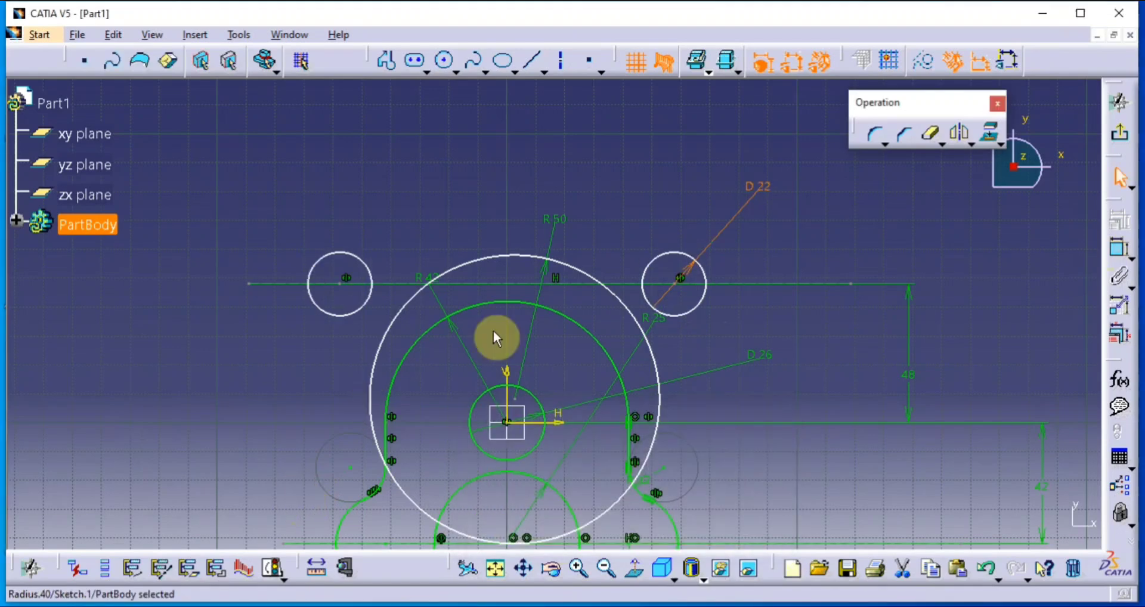
Dimension the horizontal distance between the centres of the two upper small circles and set it to 62 mm
click(675, 283)
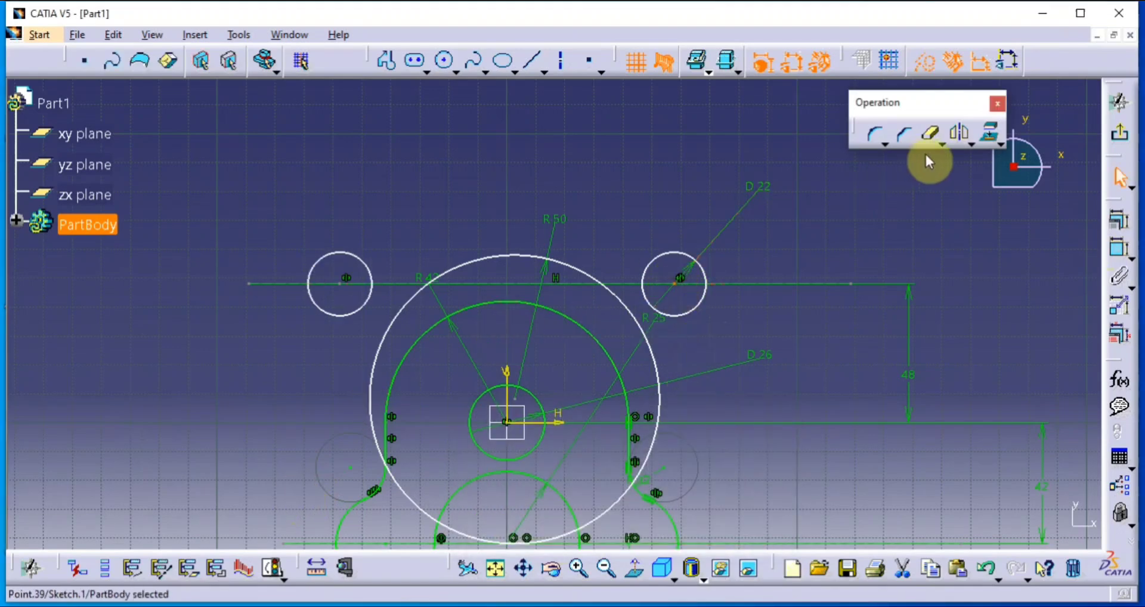
click(1121, 247)
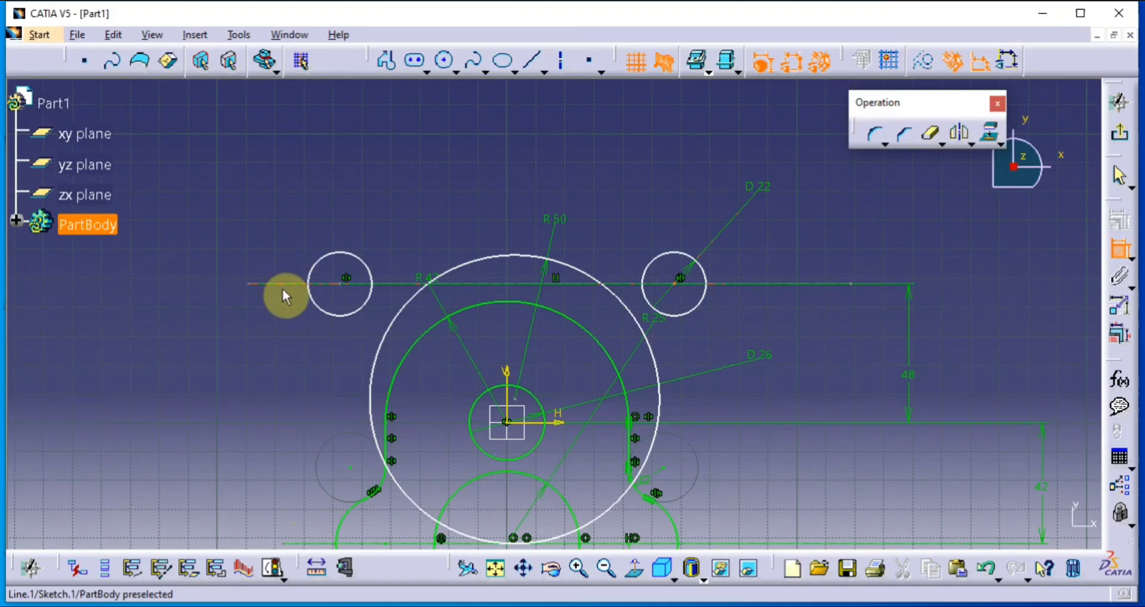
click(348, 278)
click(401, 161)
double_click(409, 161)
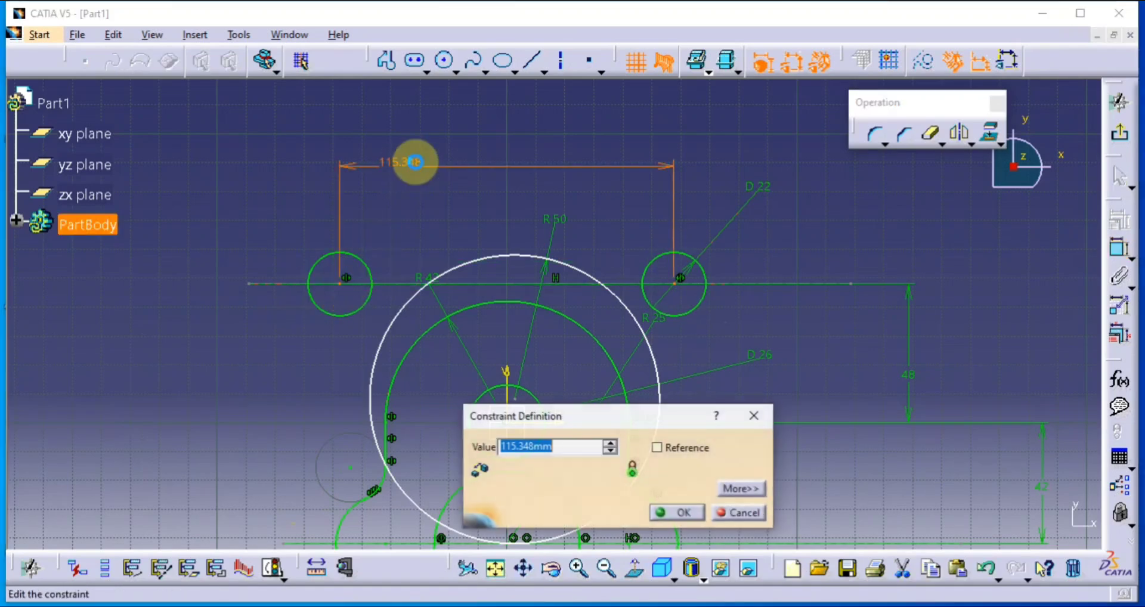
text(62)
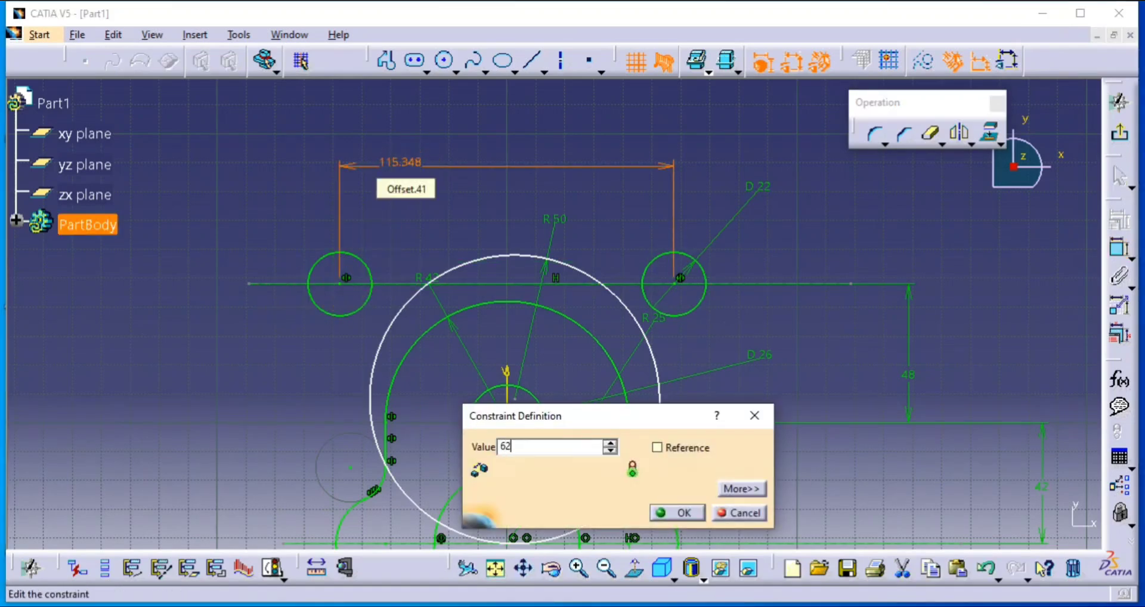
key(Return)
Move the 50 mm radius circle down between the two upper small circles and make it tangent to both of them
middle_drag(461, 312, 481, 298)
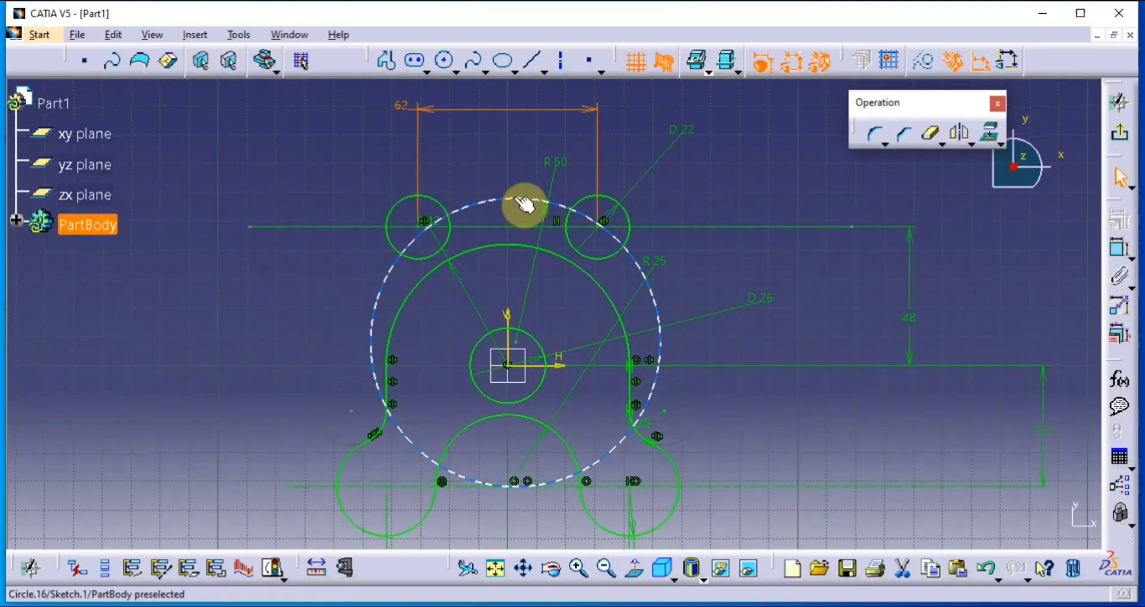
drag(511, 197, 507, 240)
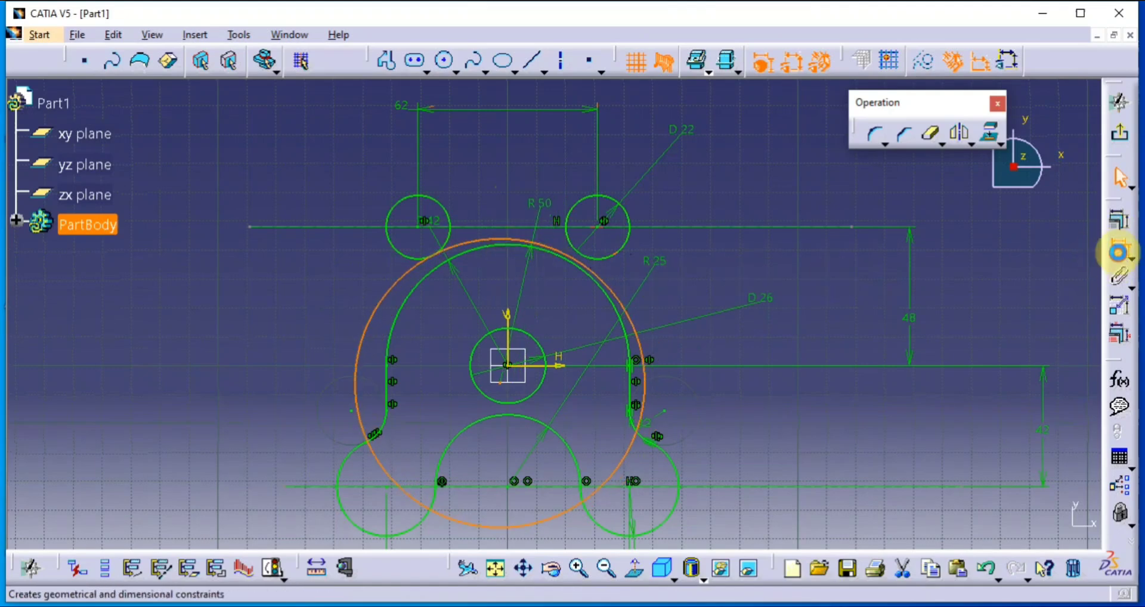
click(1100, 276)
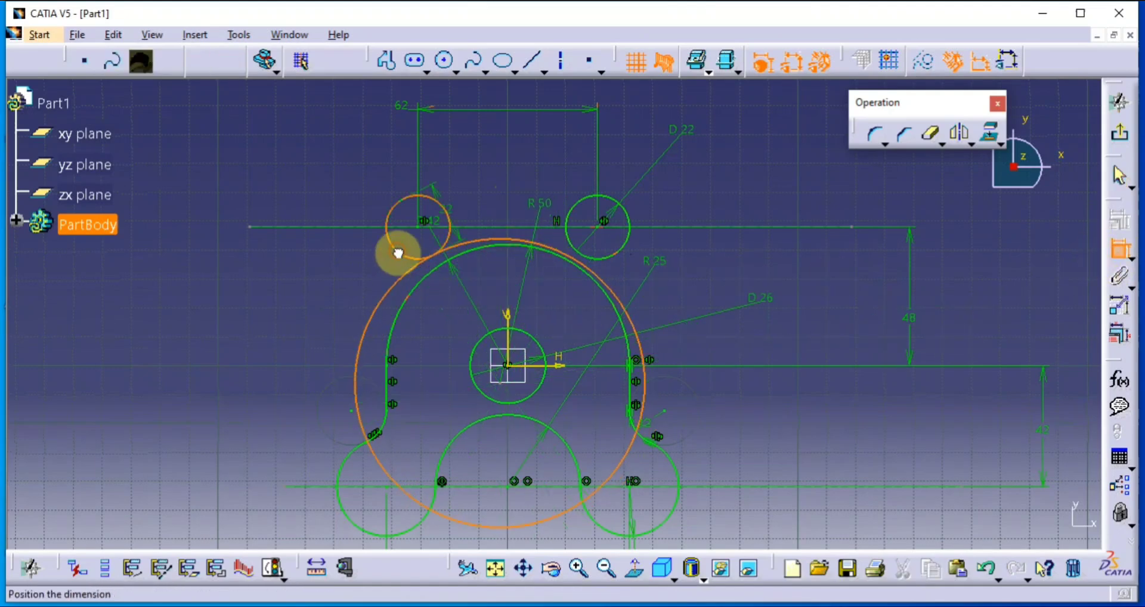
right_click(302, 174)
click(392, 337)
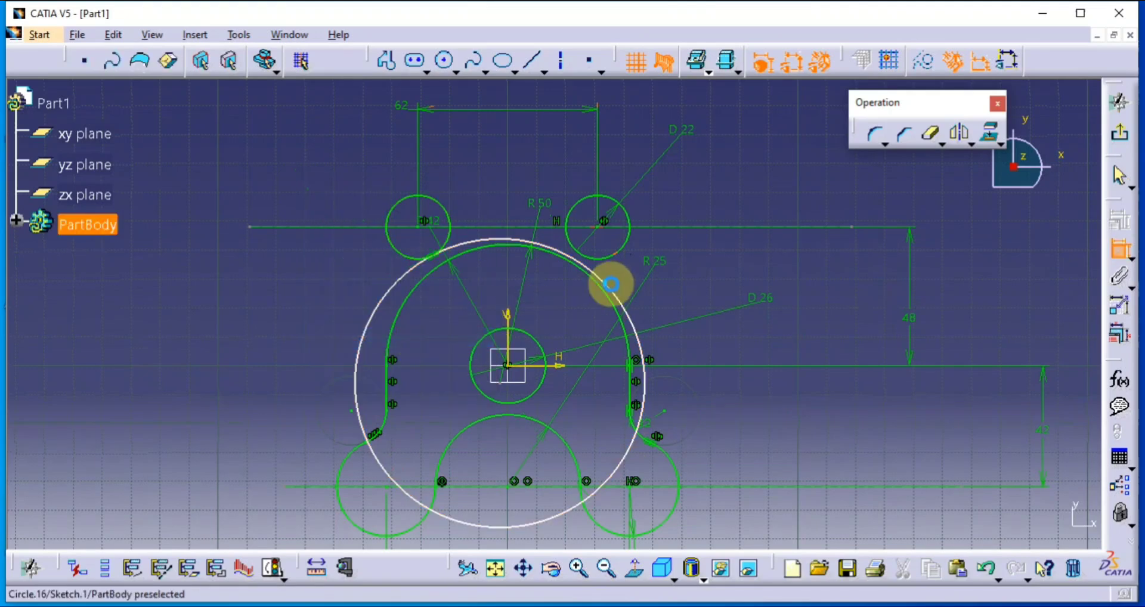
click(624, 297)
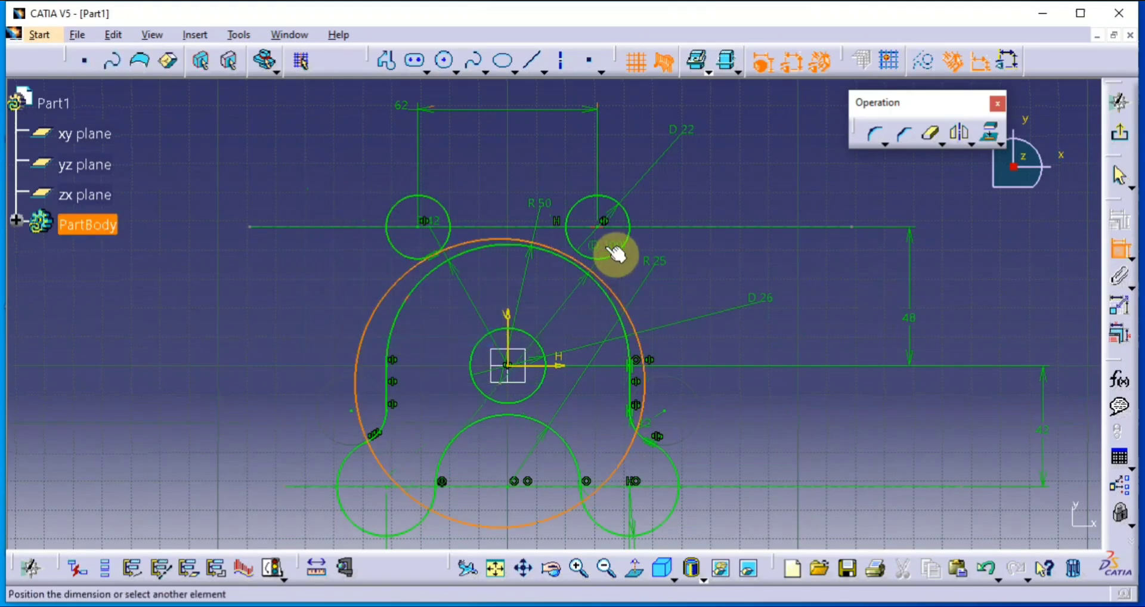
click(606, 255)
right_click(704, 240)
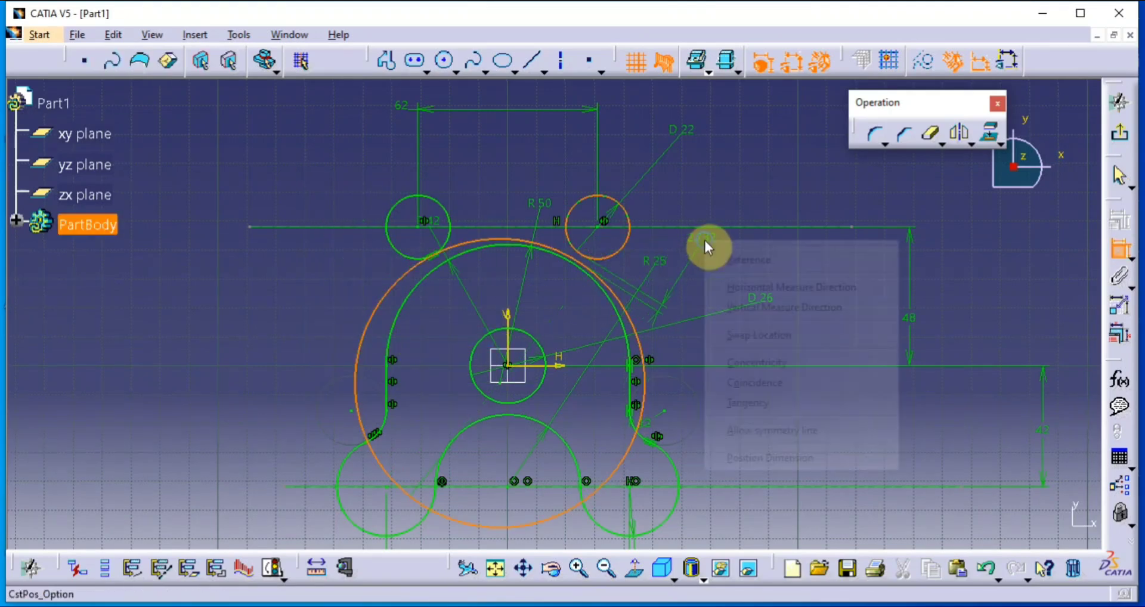
click(794, 401)
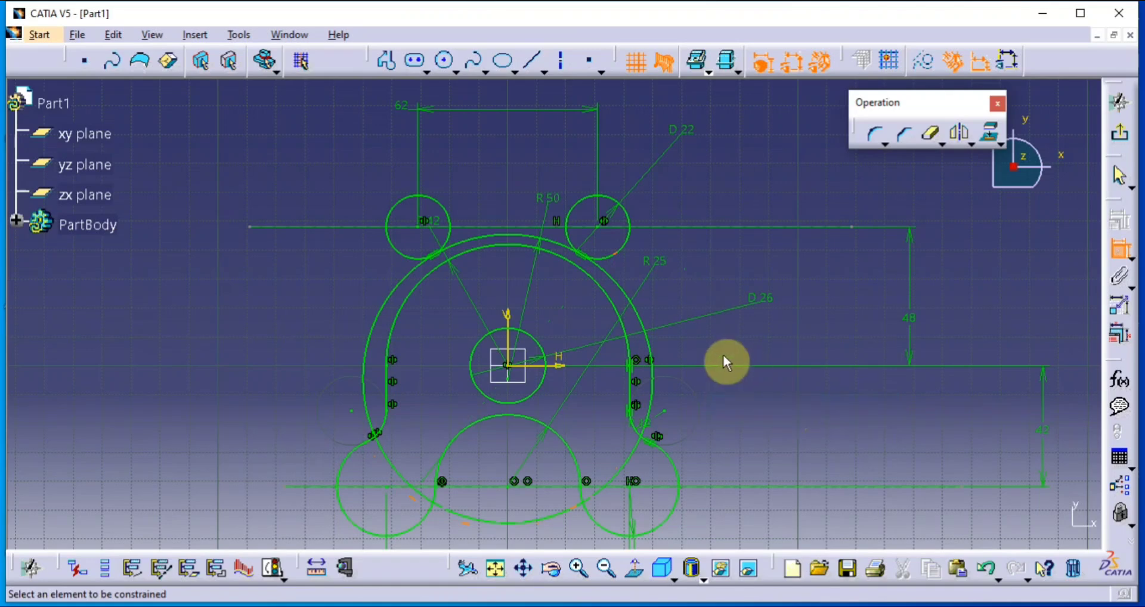
Trim the 50 mm radius circle with Quick Trim, leaving only its upper arc between the two small circles
click(934, 136)
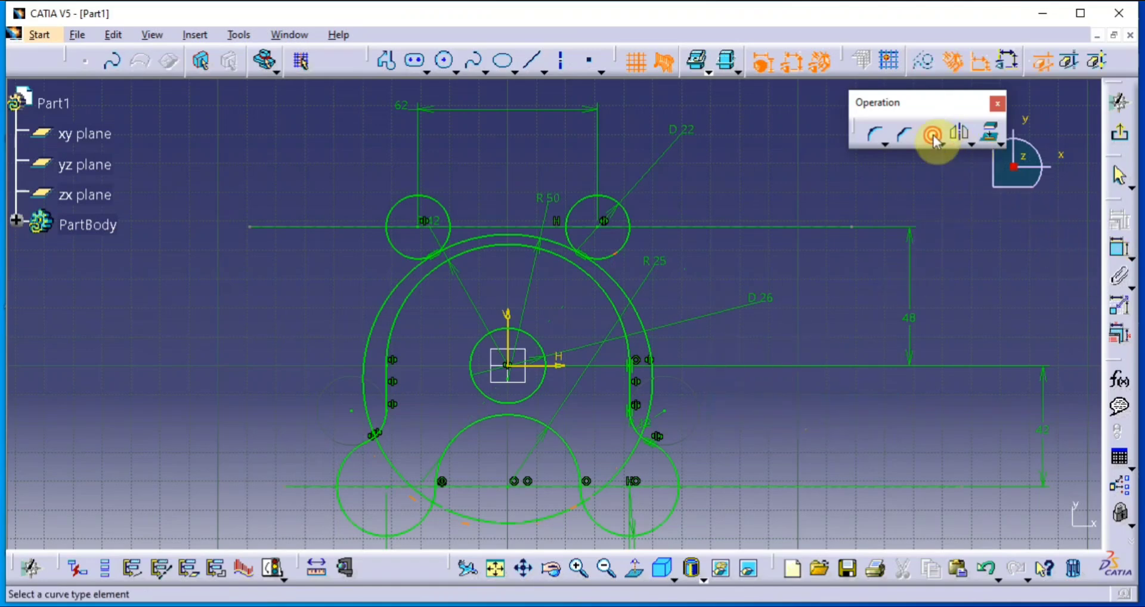
click(619, 287)
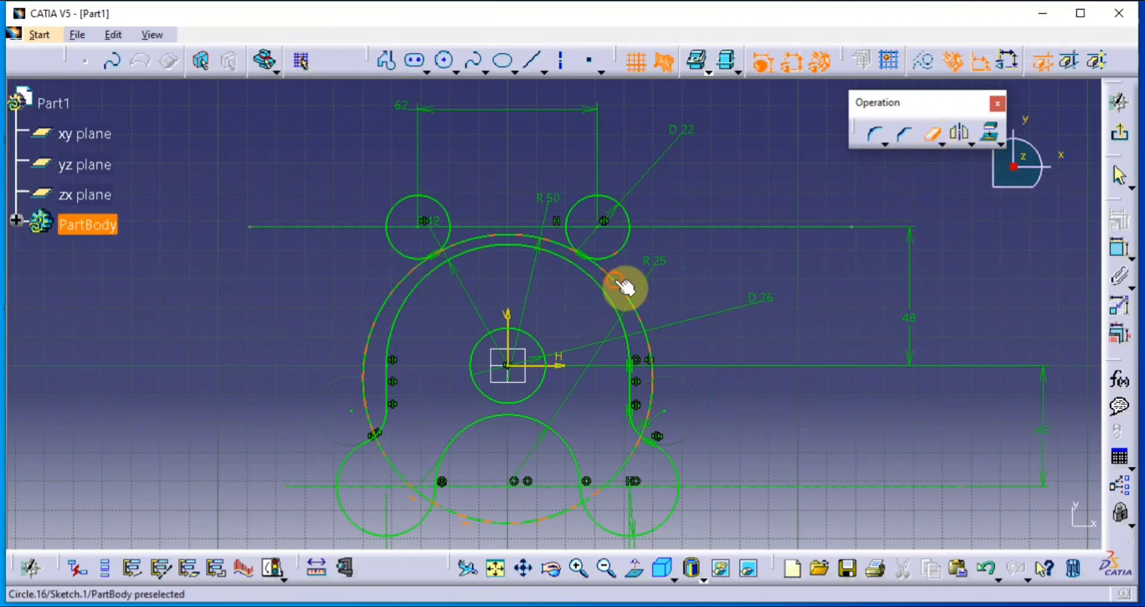
click(398, 301)
click(401, 477)
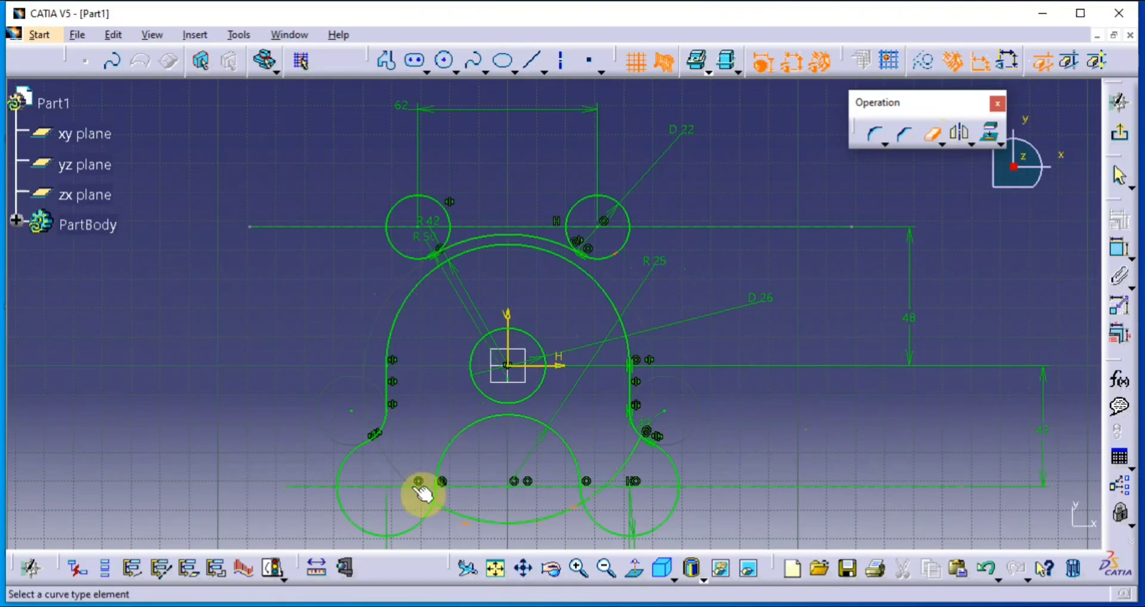
click(427, 495)
click(468, 521)
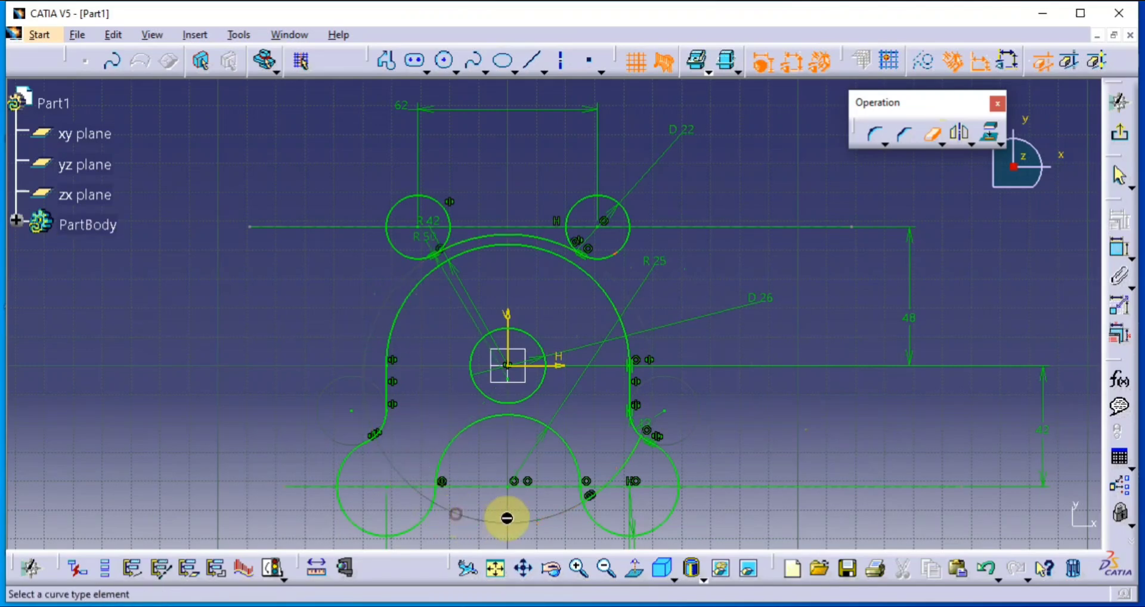
click(602, 490)
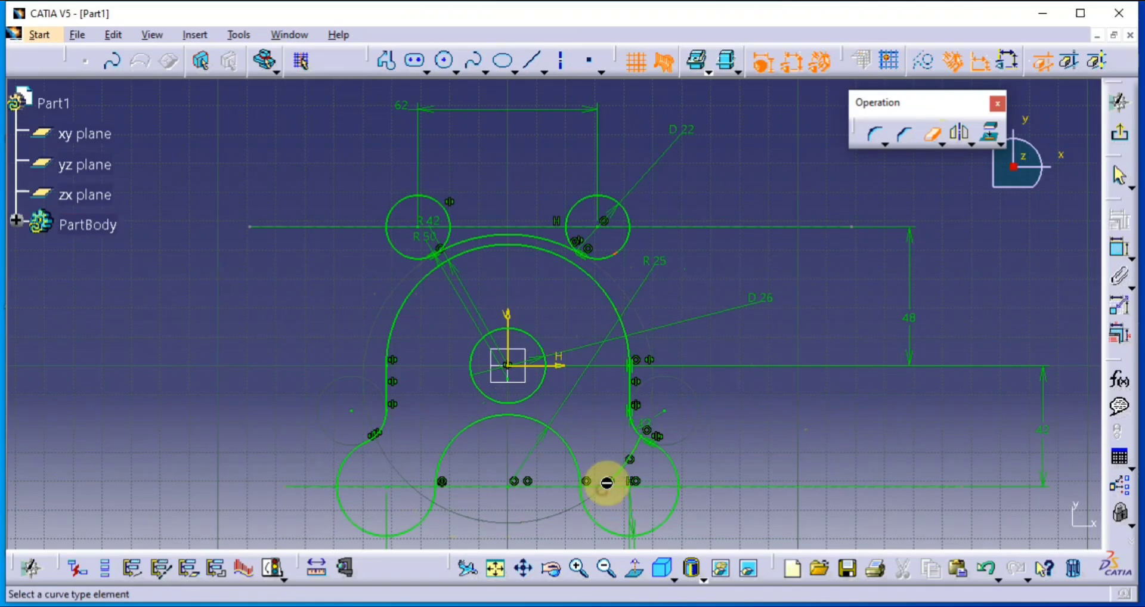
click(623, 467)
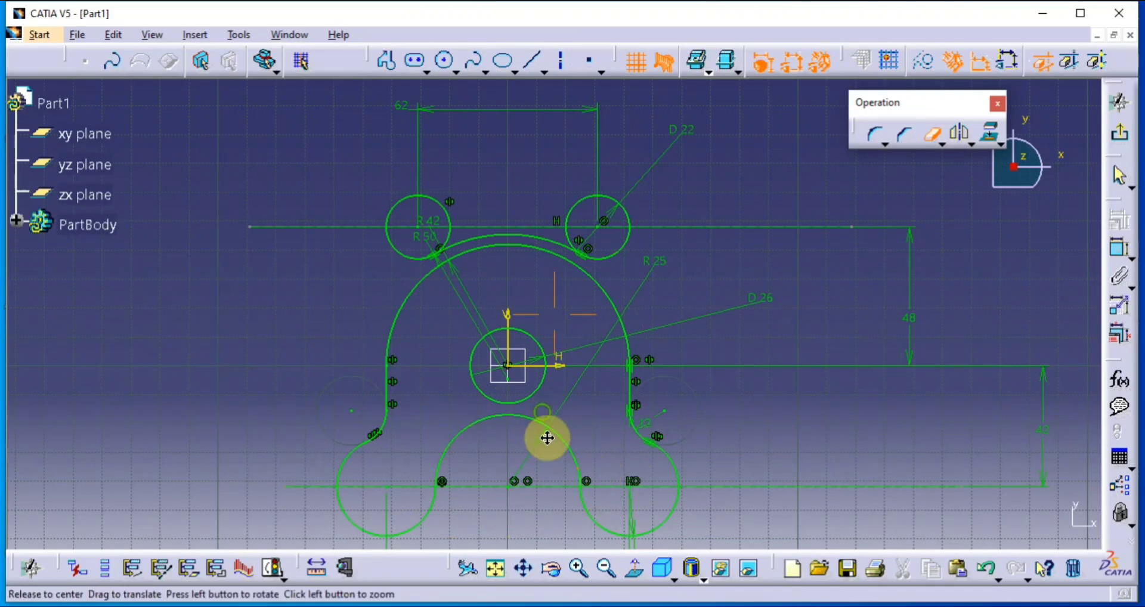
middle_drag(545, 436, 550, 480)
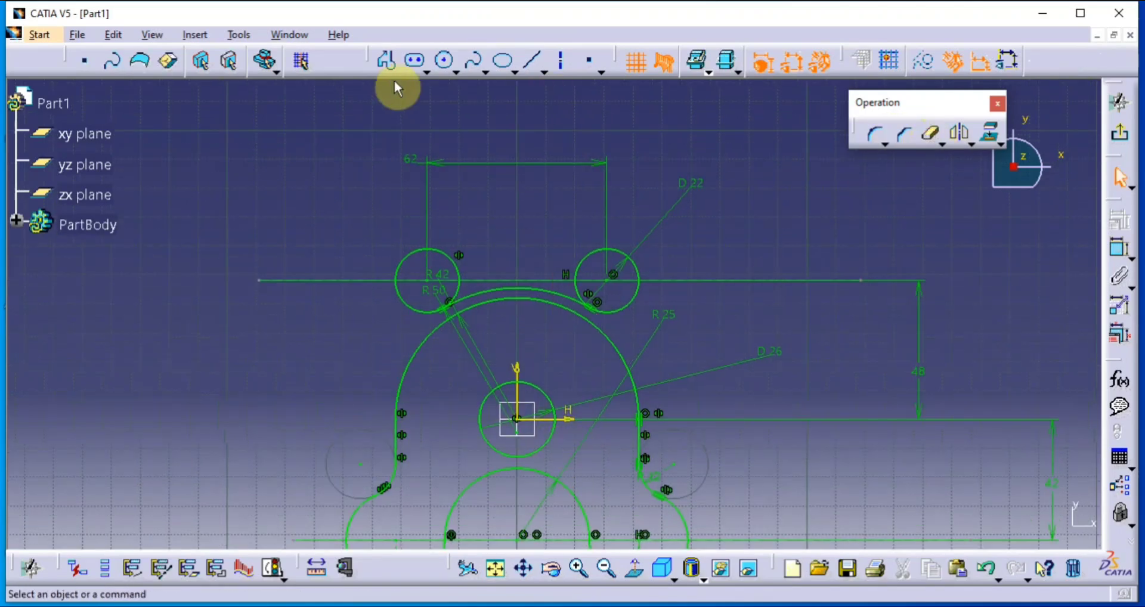
click(444, 60)
click(265, 189)
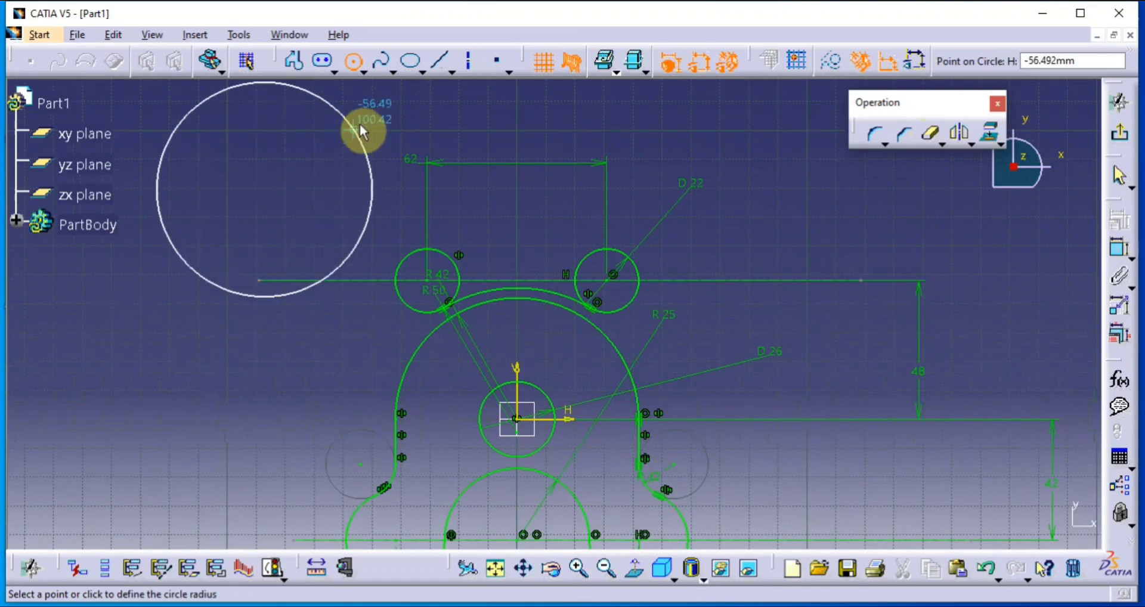
click(343, 136)
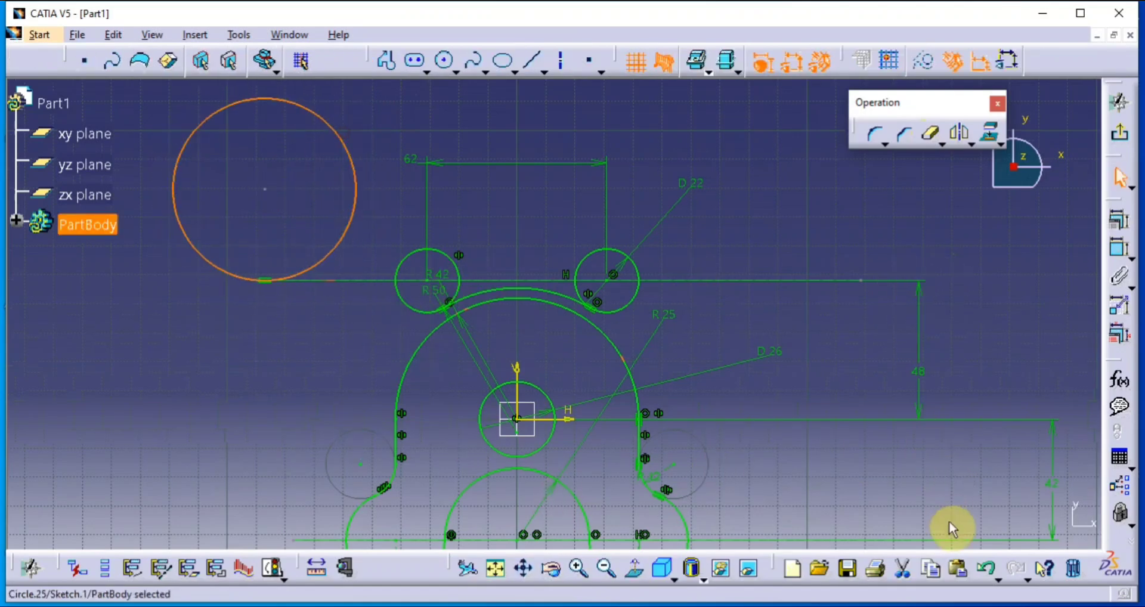
click(987, 568)
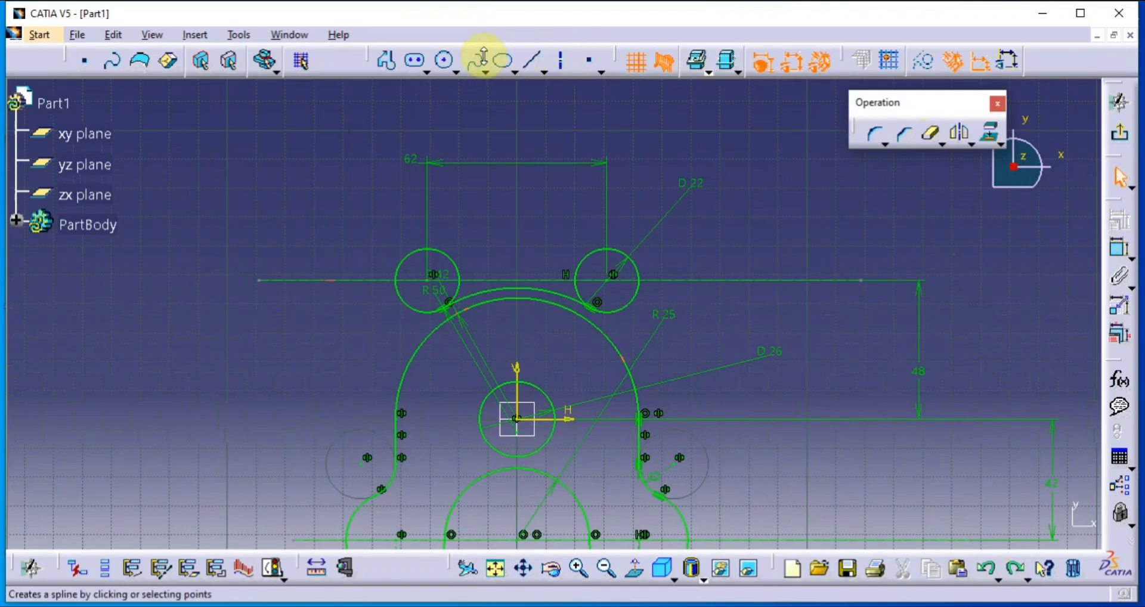
Draw a circle about 79.7 mm in diameter clear of the profile on its left side and dimension its diameter
click(447, 62)
click(206, 361)
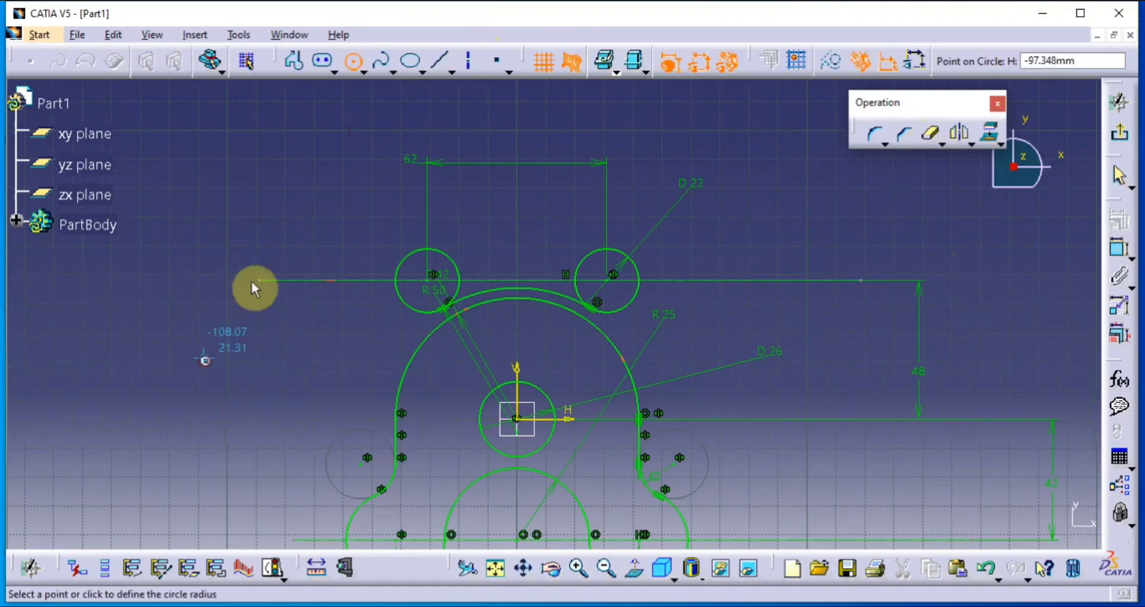
click(265, 260)
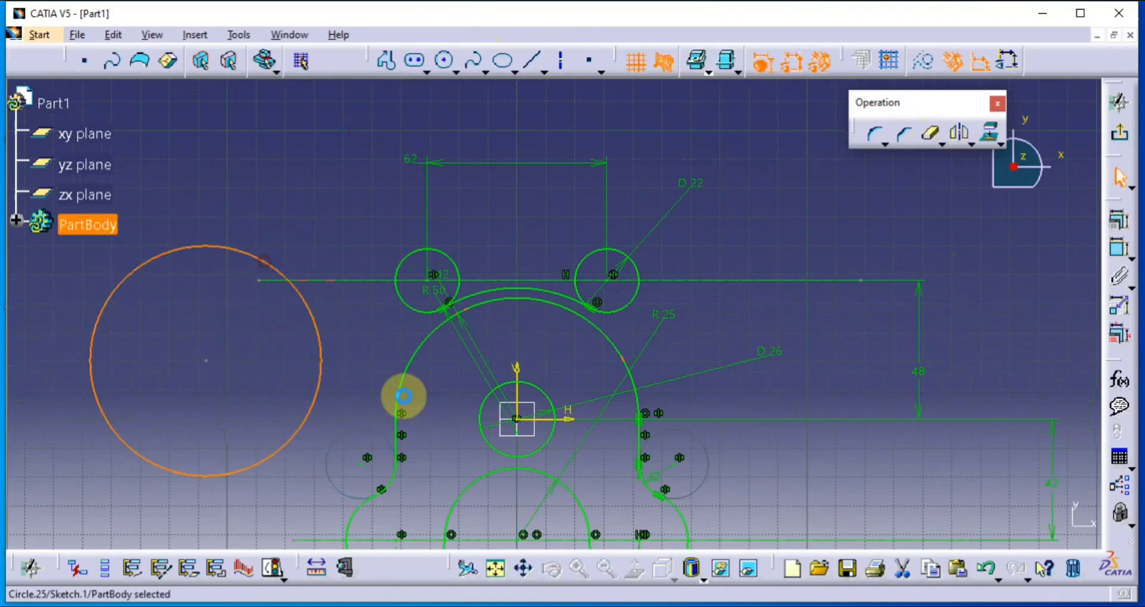
click(1119, 252)
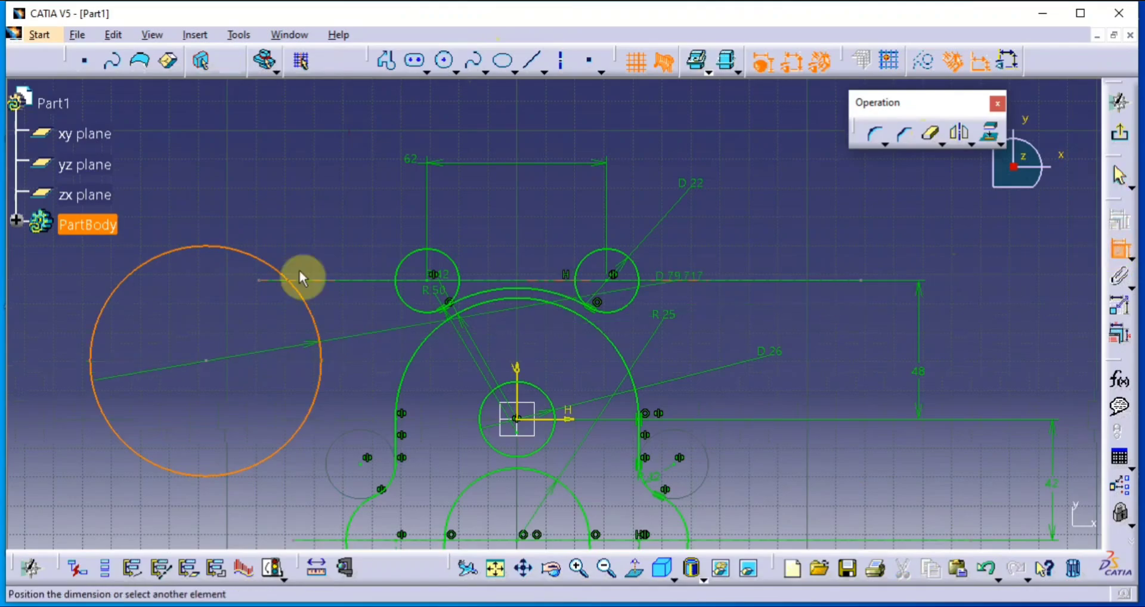
click(274, 186)
Check the reference image and switch the new circle's dimension to a radius of 48 mm
key(alt+Tab)
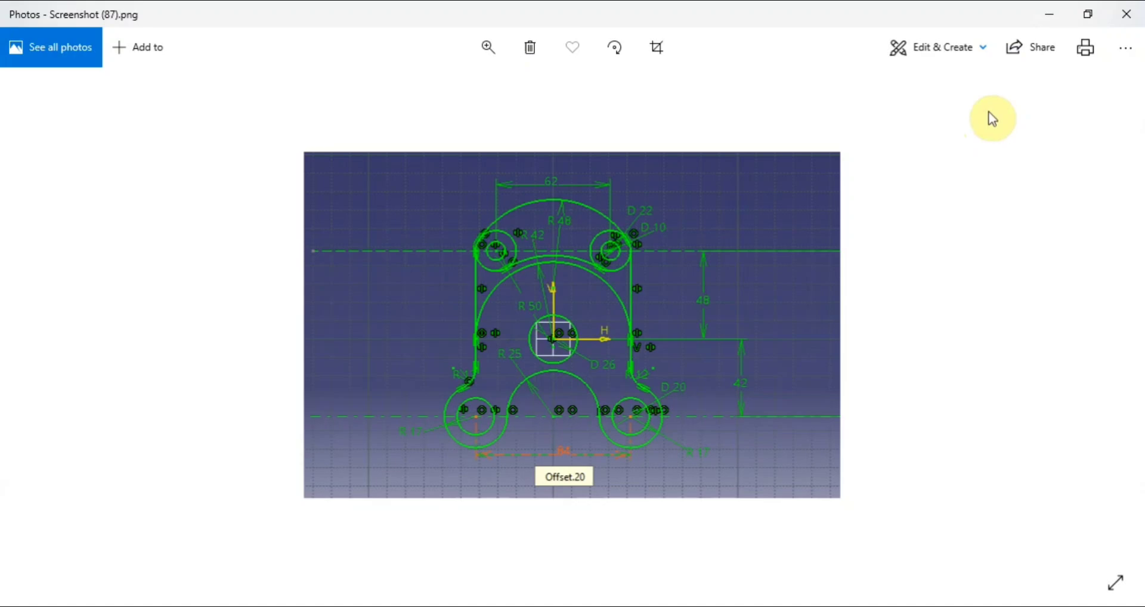
click(1055, 12)
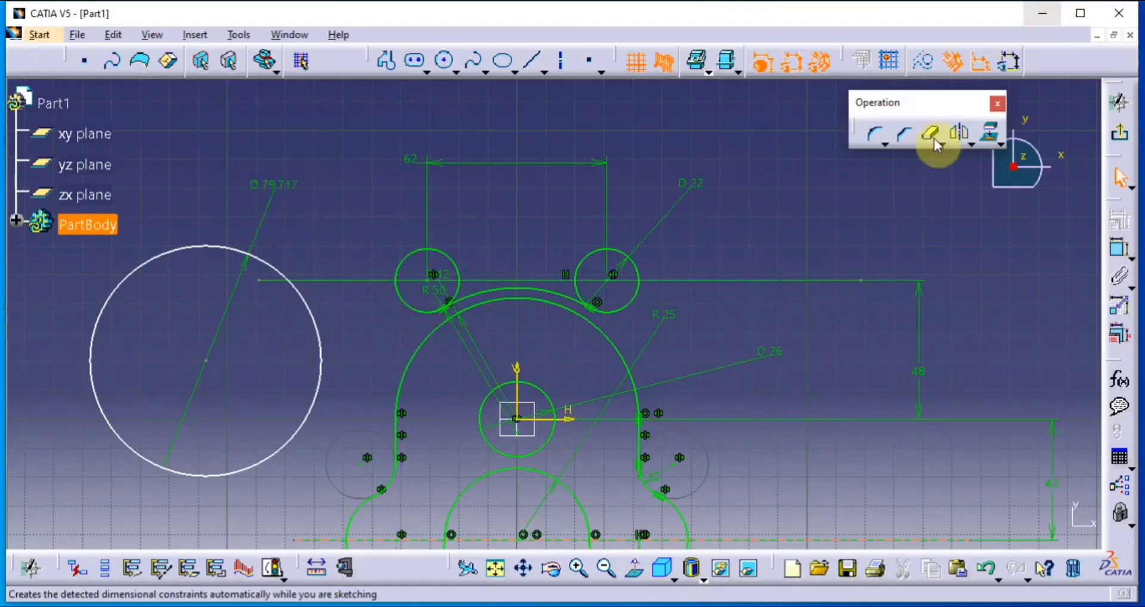
click(256, 248)
double_click(280, 183)
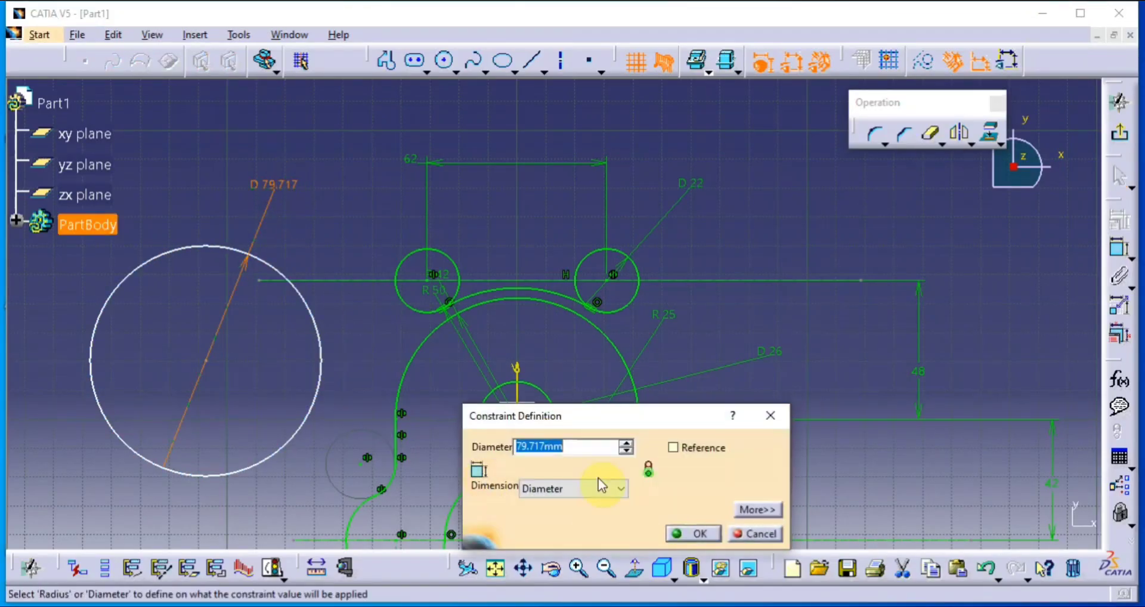
click(587, 493)
click(570, 505)
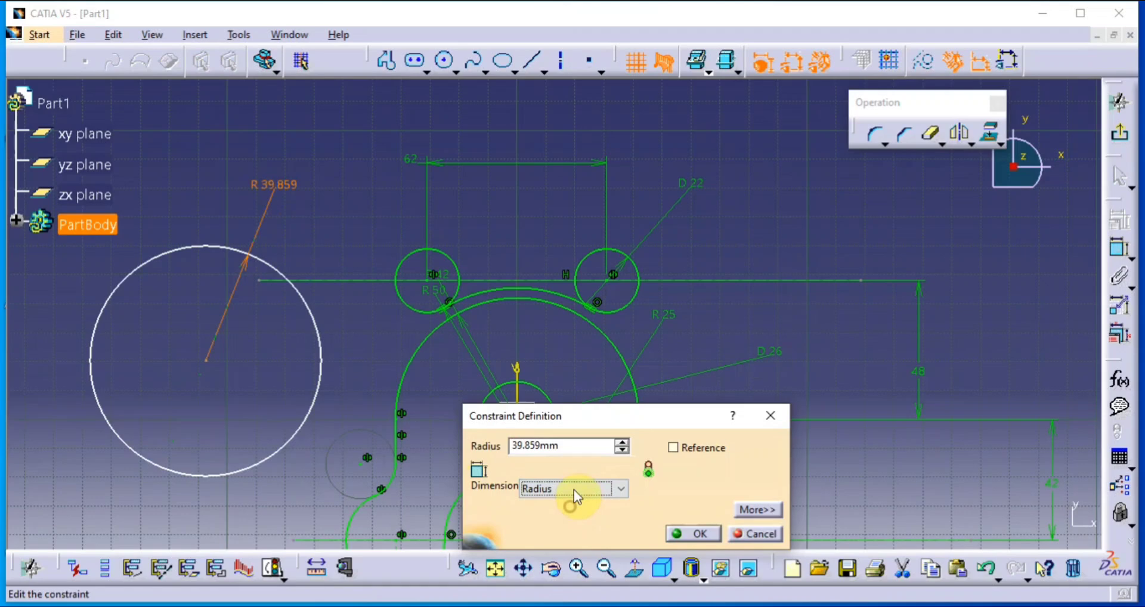
double_click(567, 445)
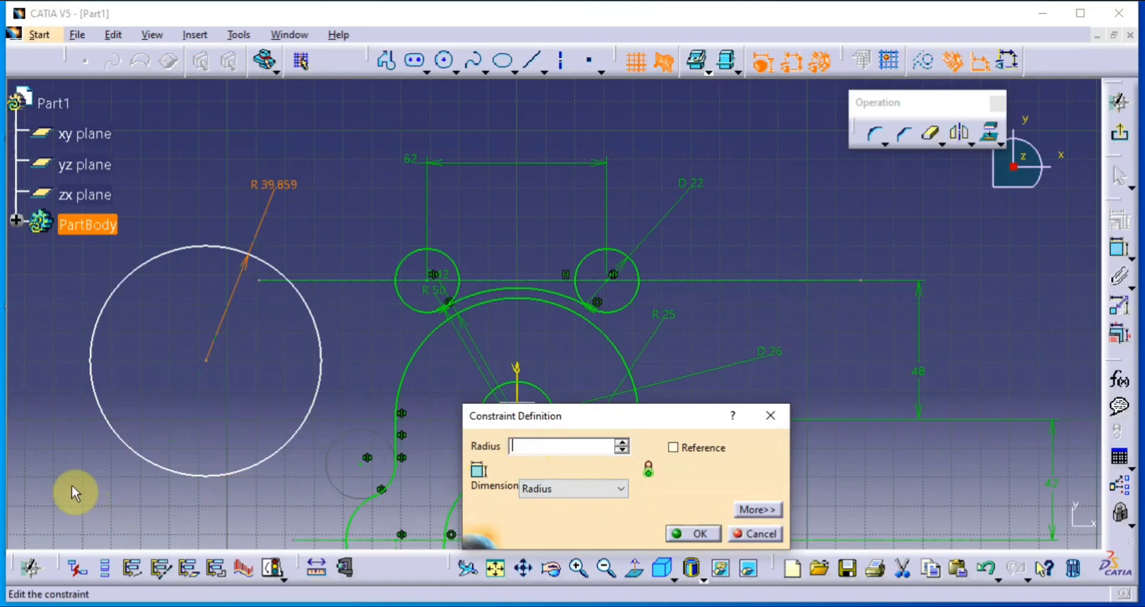
key(Return)
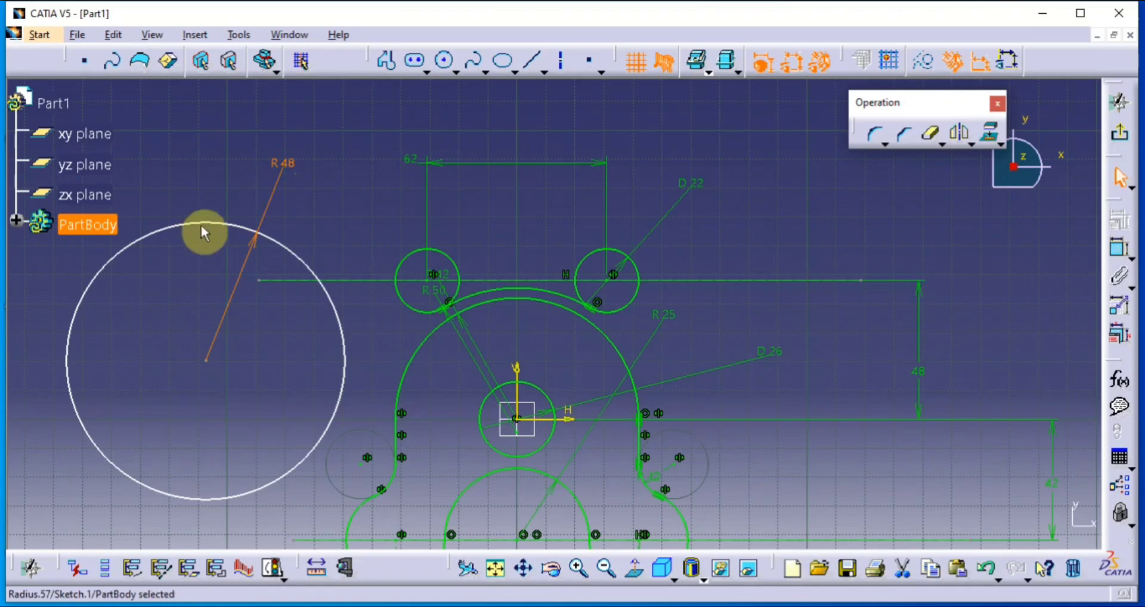
Move the 48 mm radius circle over the two upper small circles and make it tangent to both of them
mouse_move(202, 227)
mouse_down()
mouse_move(555, 205)
mouse_move(521, 198)
mouse_move(514, 180)
mouse_up()
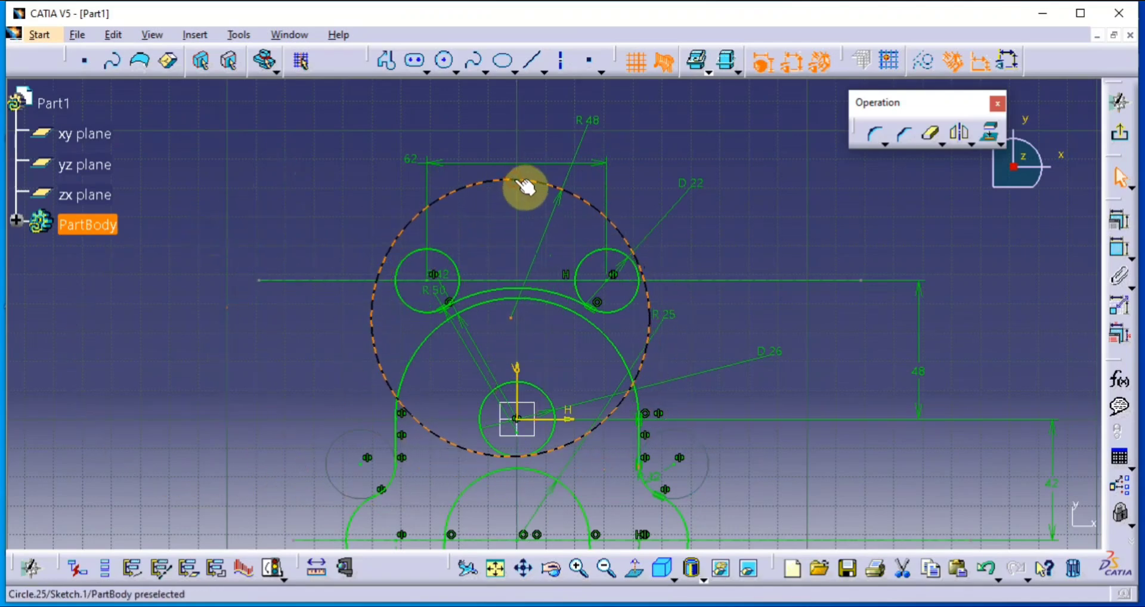
click(795, 221)
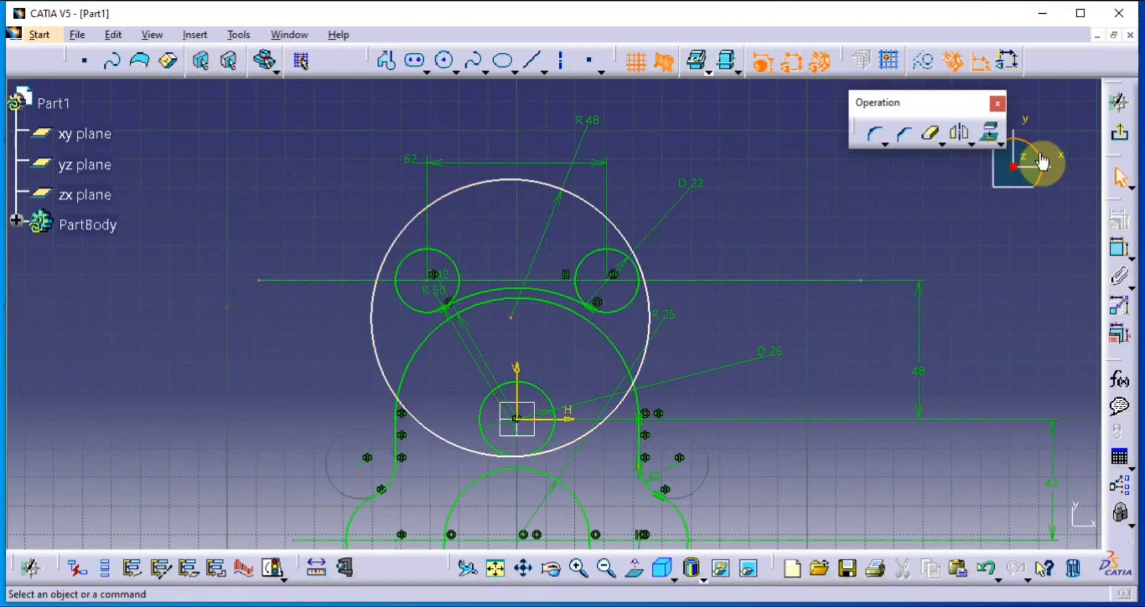
click(1123, 257)
click(419, 255)
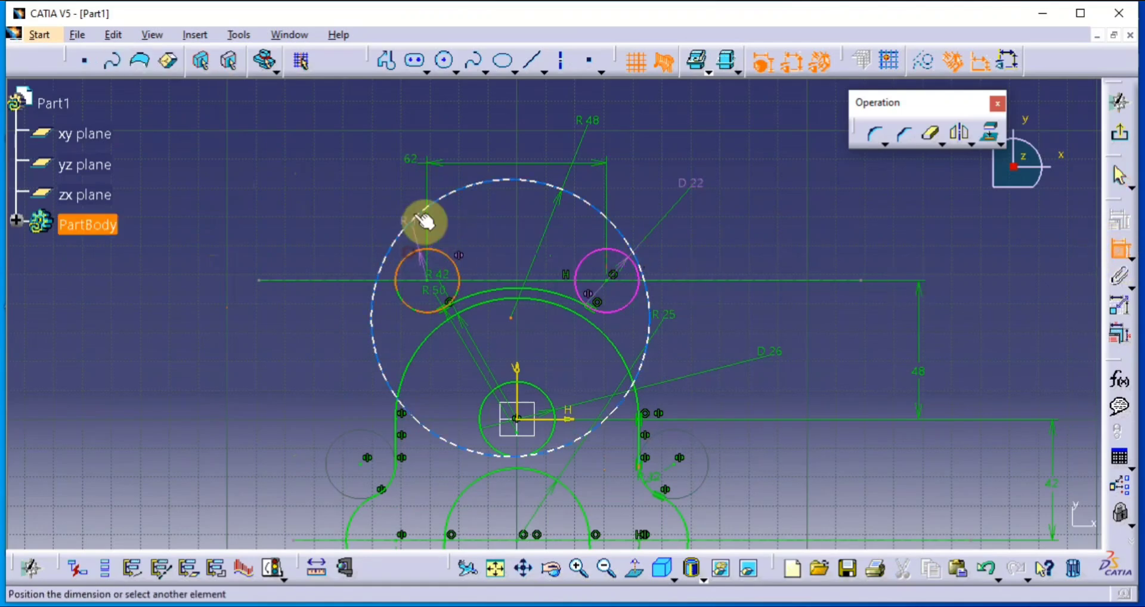
click(424, 220)
right_click(389, 173)
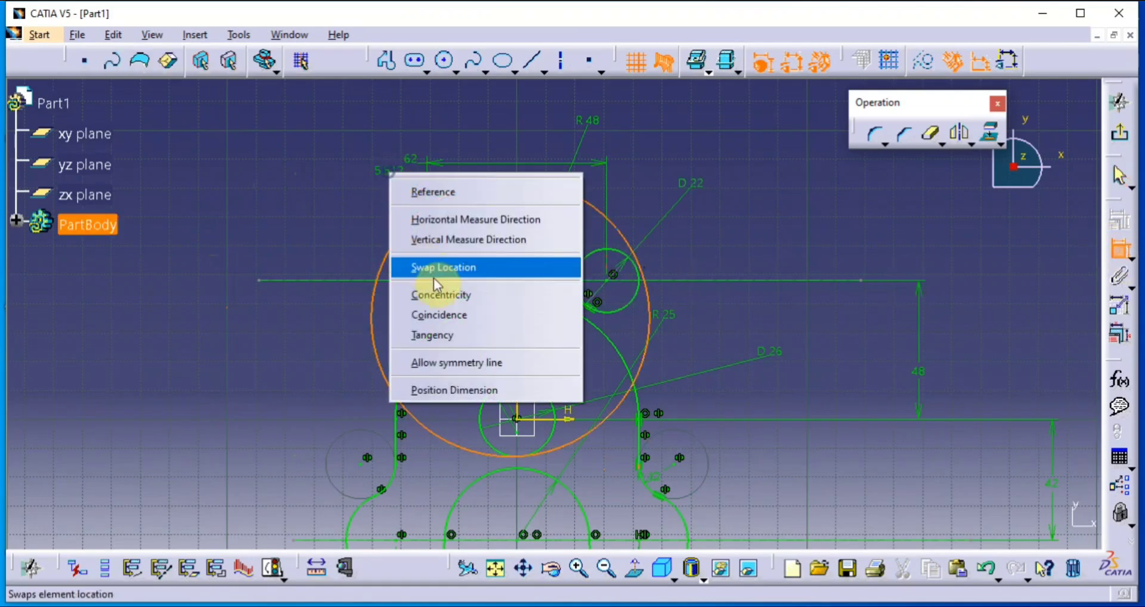
click(456, 330)
click(622, 232)
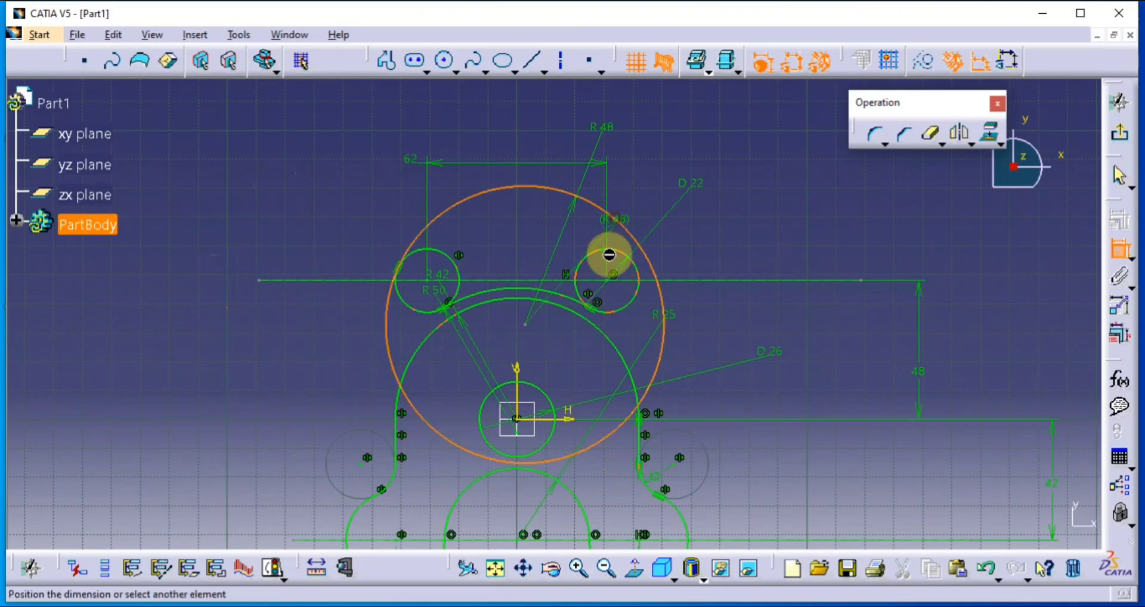
right_click(637, 181)
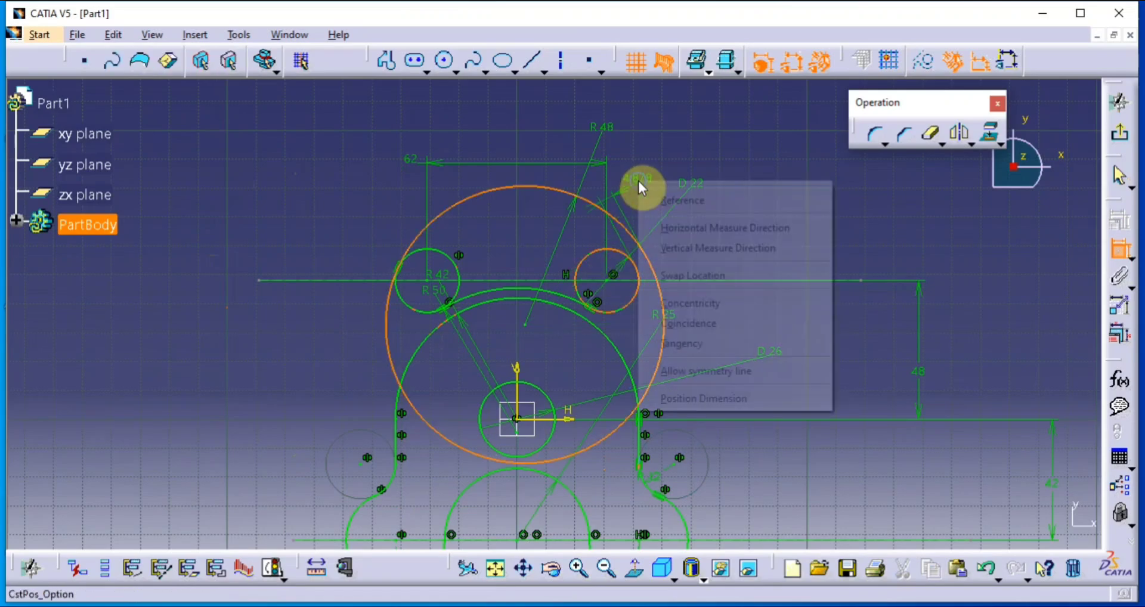
click(675, 341)
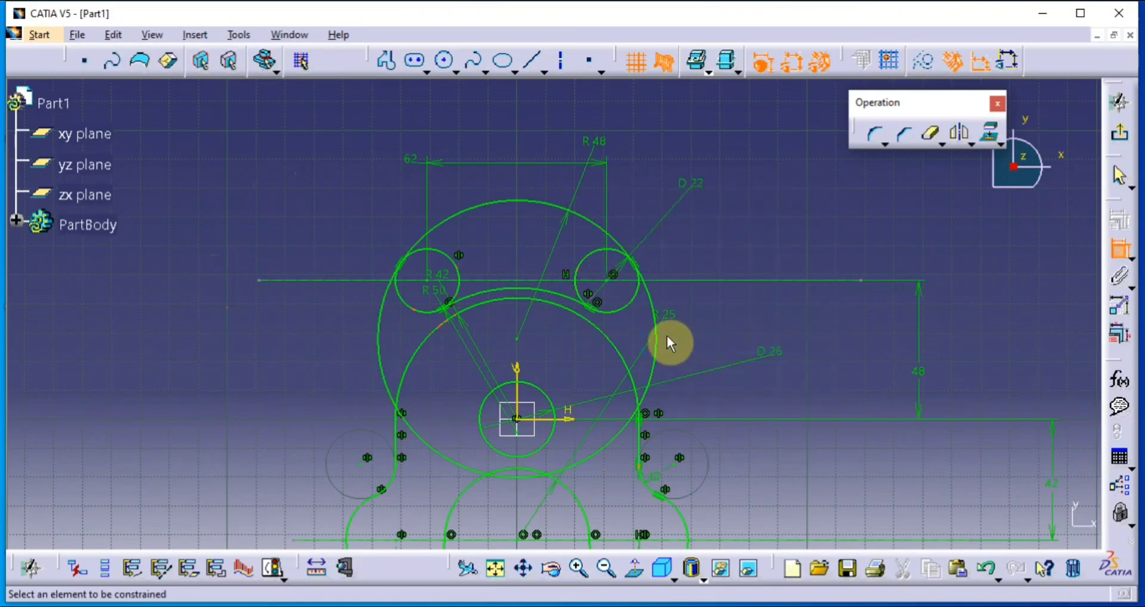
Trim the 48 mm radius circle with Quick Trim, leaving only its upper arc between the two small circles
middle_drag(672, 337, 657, 257)
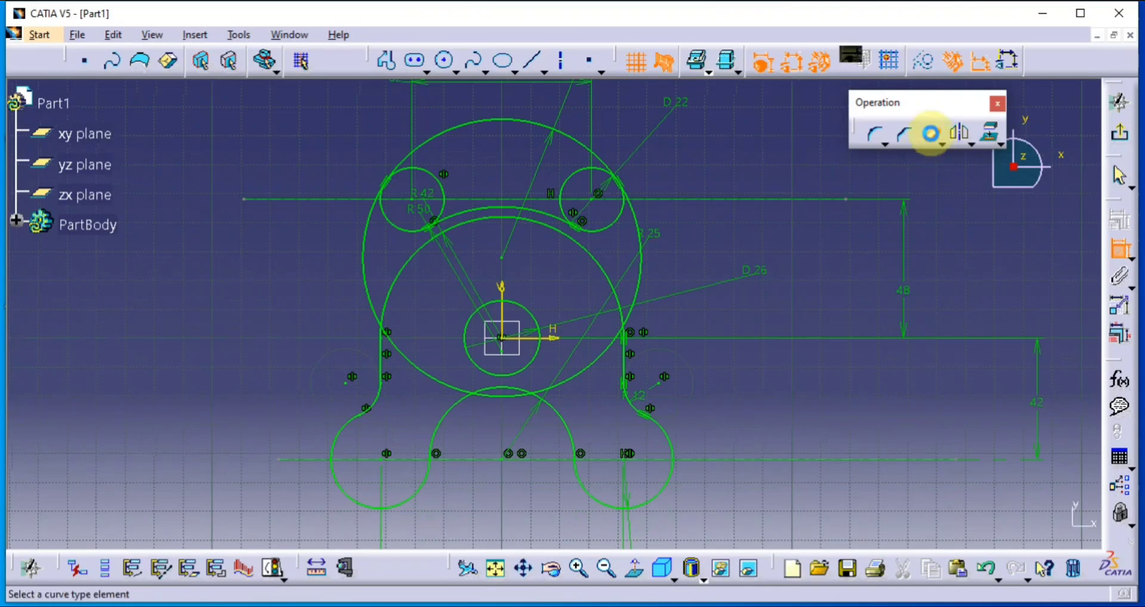
click(931, 133)
click(501, 397)
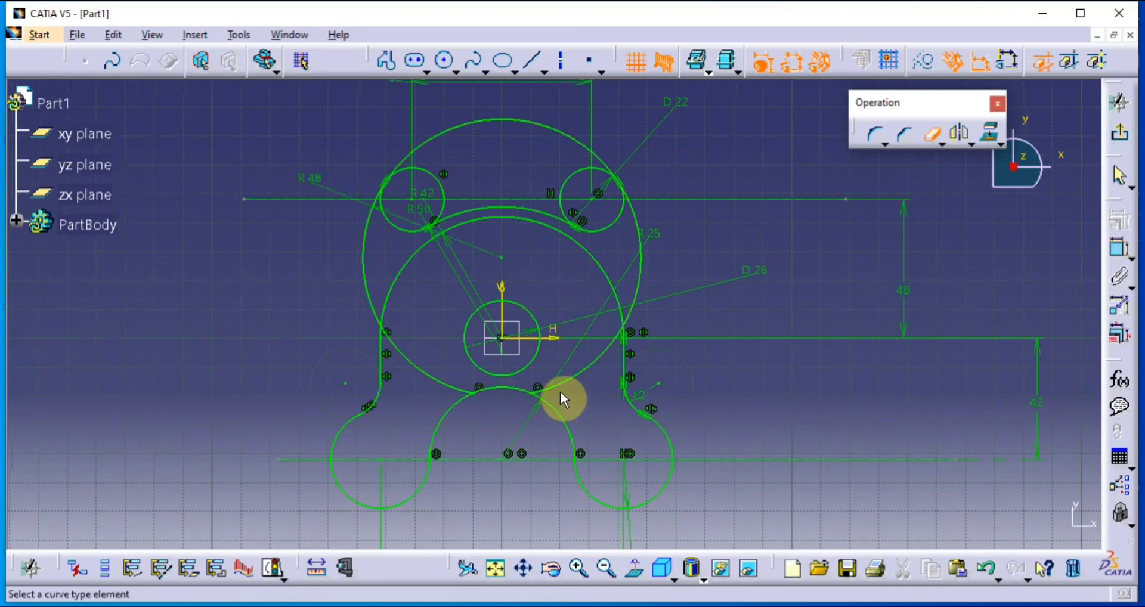
click(561, 386)
click(443, 389)
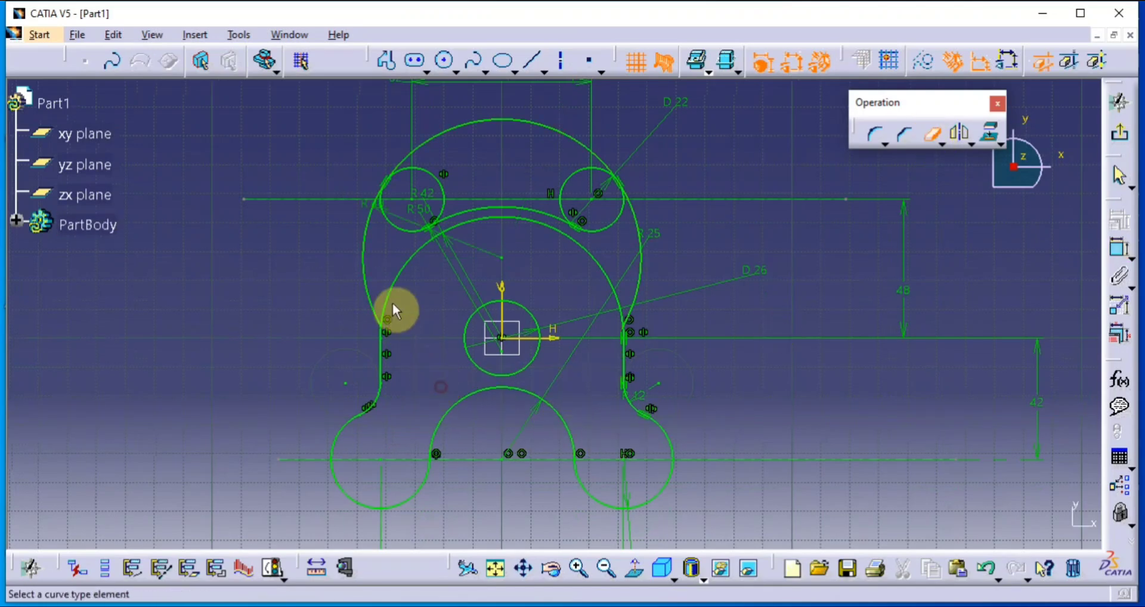
click(371, 283)
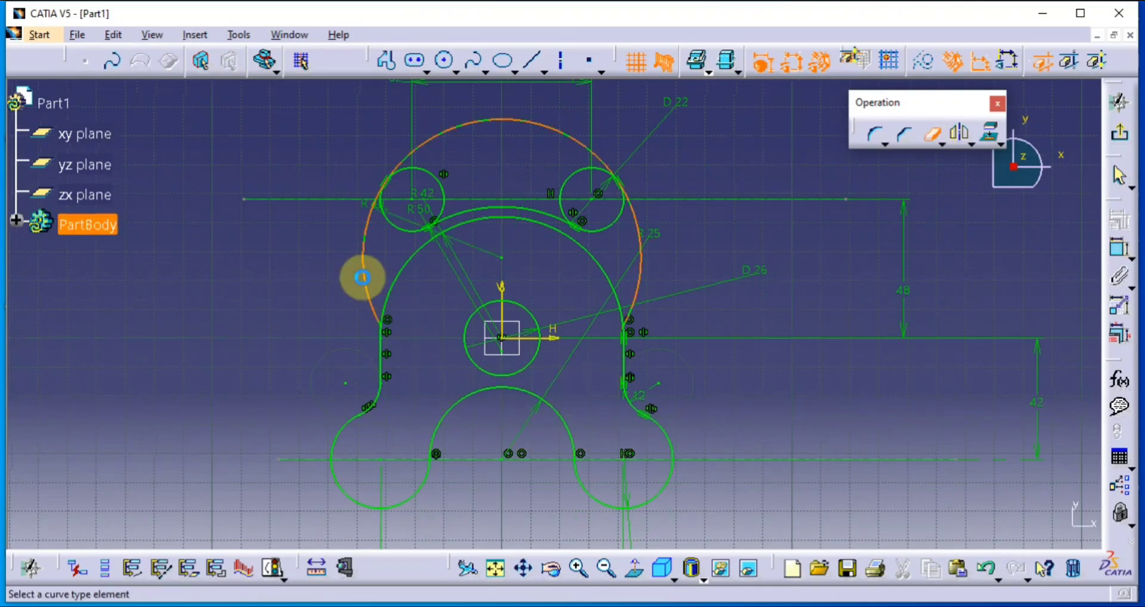
click(635, 290)
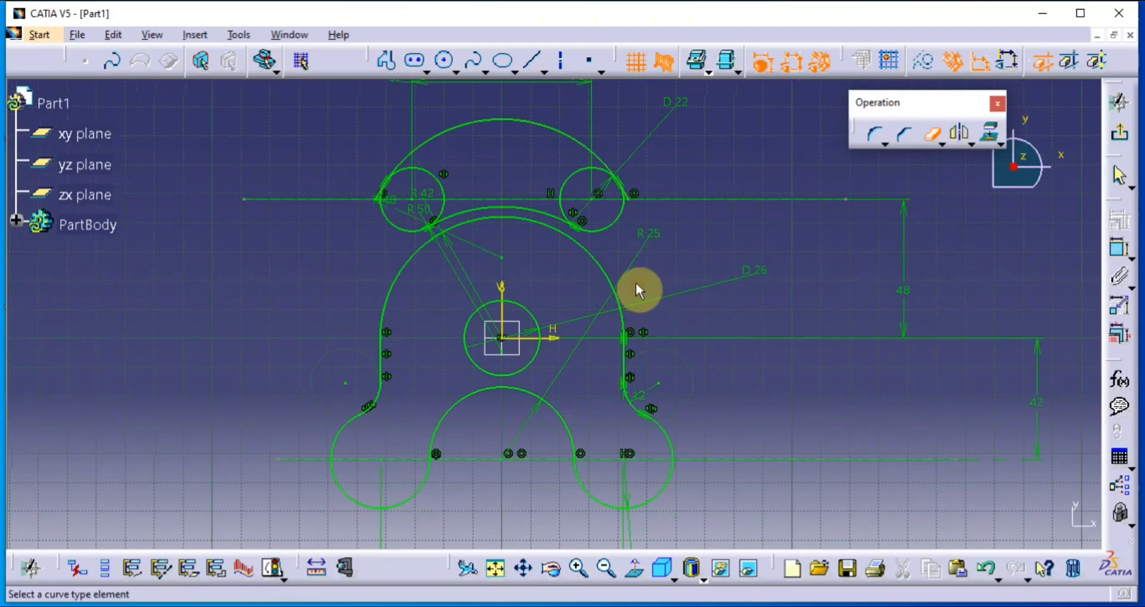
Draw a vertical line downward from the outermost point of the upper-left small circle, ending above the profile's straight side
mouse_move(615, 301)
middle_down()
mouse_move(613, 376)
mouse_move(617, 263)
mouse_move(637, 253)
mouse_move(556, 393)
middle_up()
click(613, 377)
click(731, 304)
middle_drag(667, 312, 877, 328)
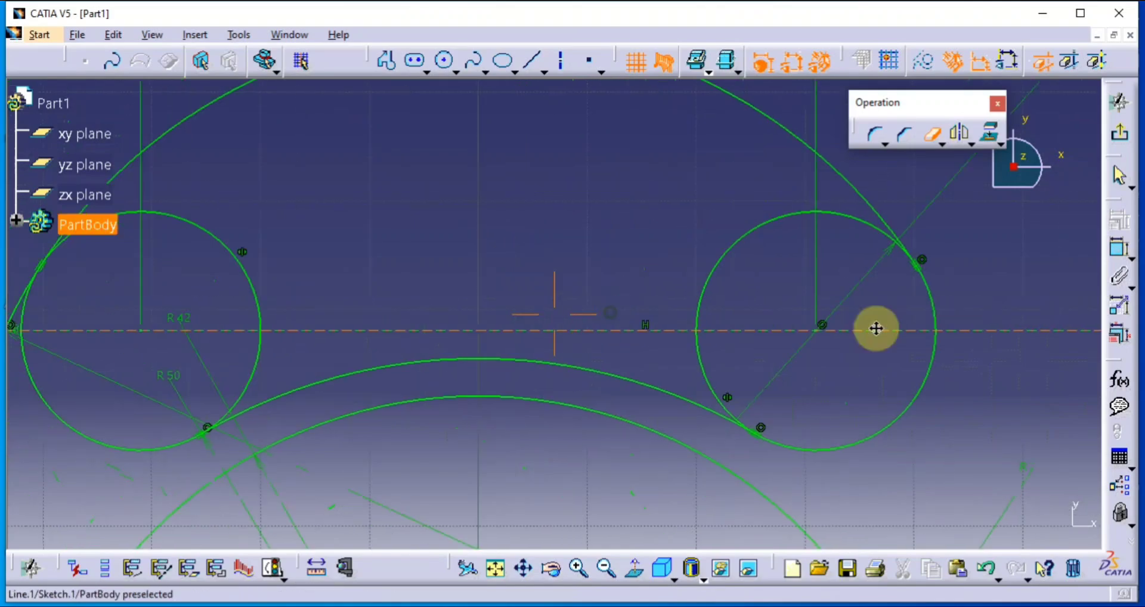
click(335, 330)
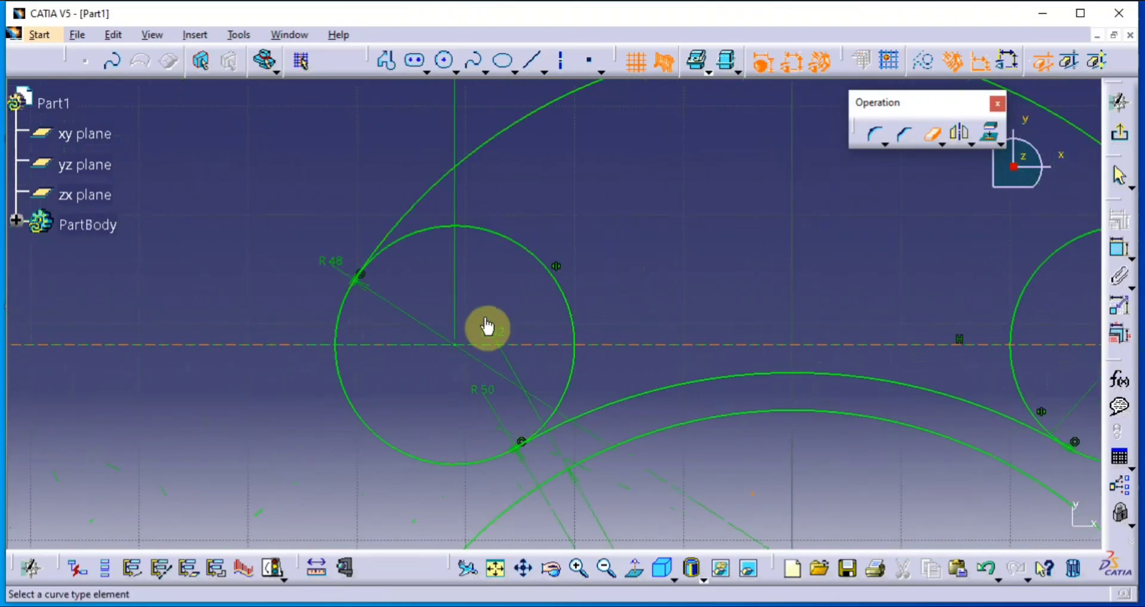
mouse_move(488, 327)
middle_down()
mouse_move(420, 314)
mouse_move(458, 454)
mouse_move(418, 305)
middle_up()
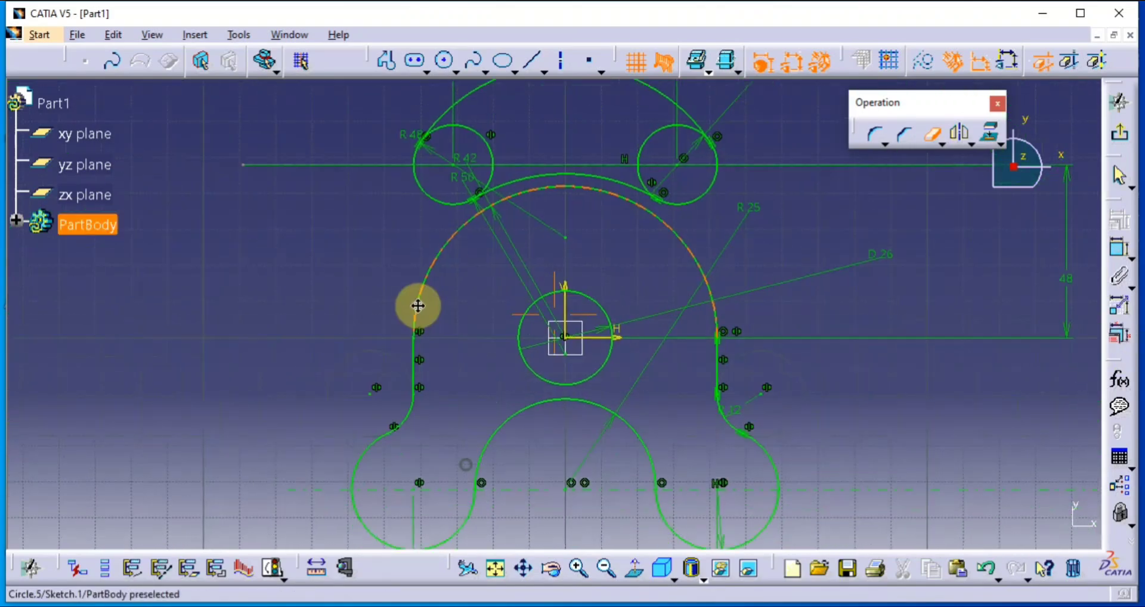
click(530, 65)
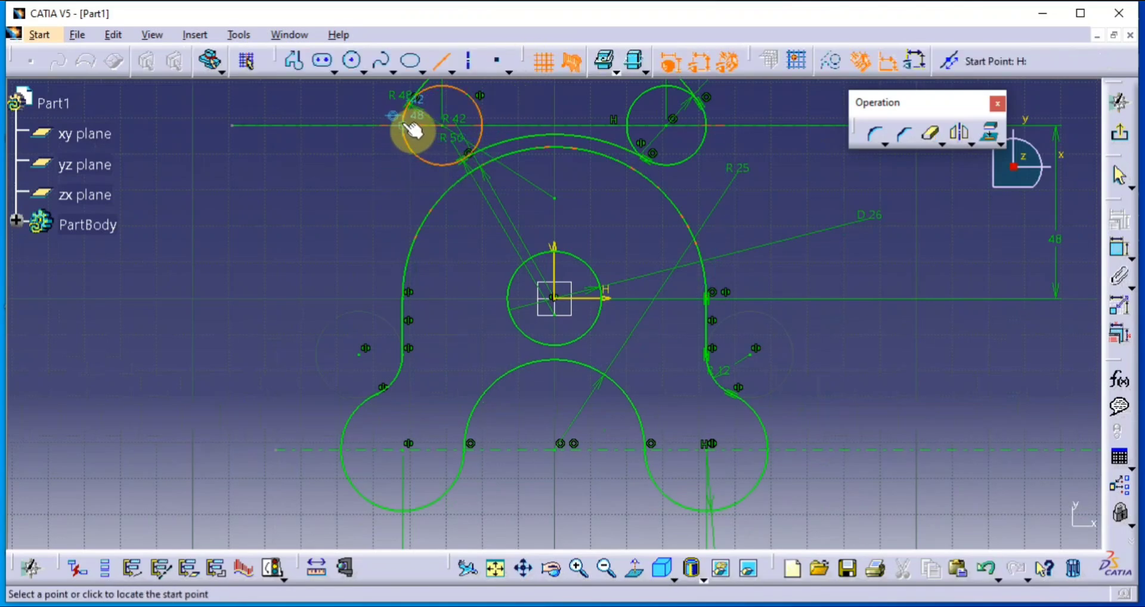
click(403, 126)
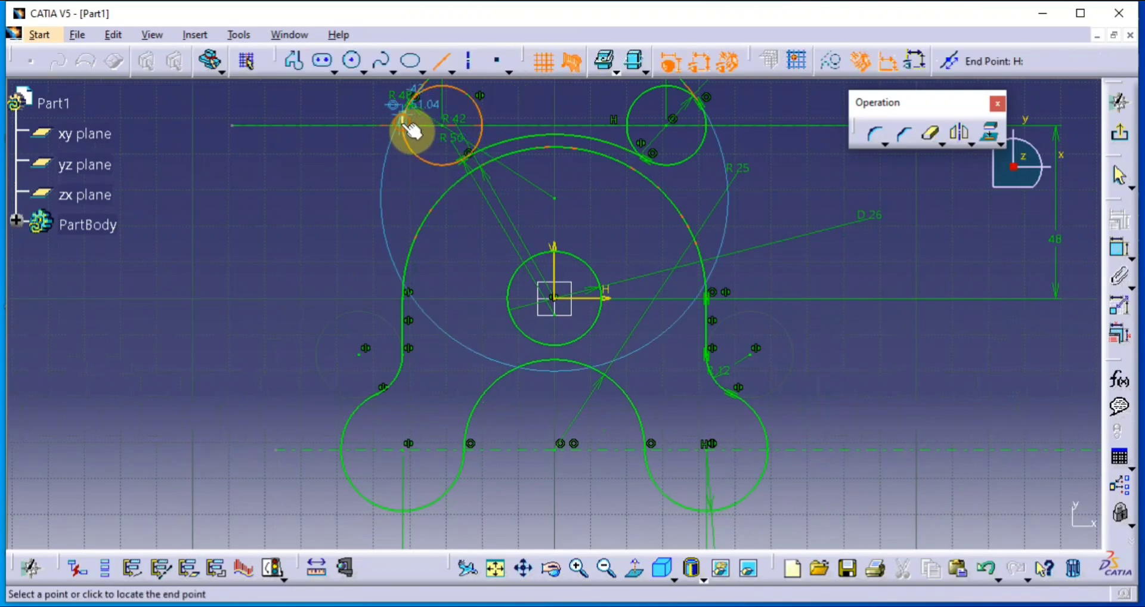
click(404, 227)
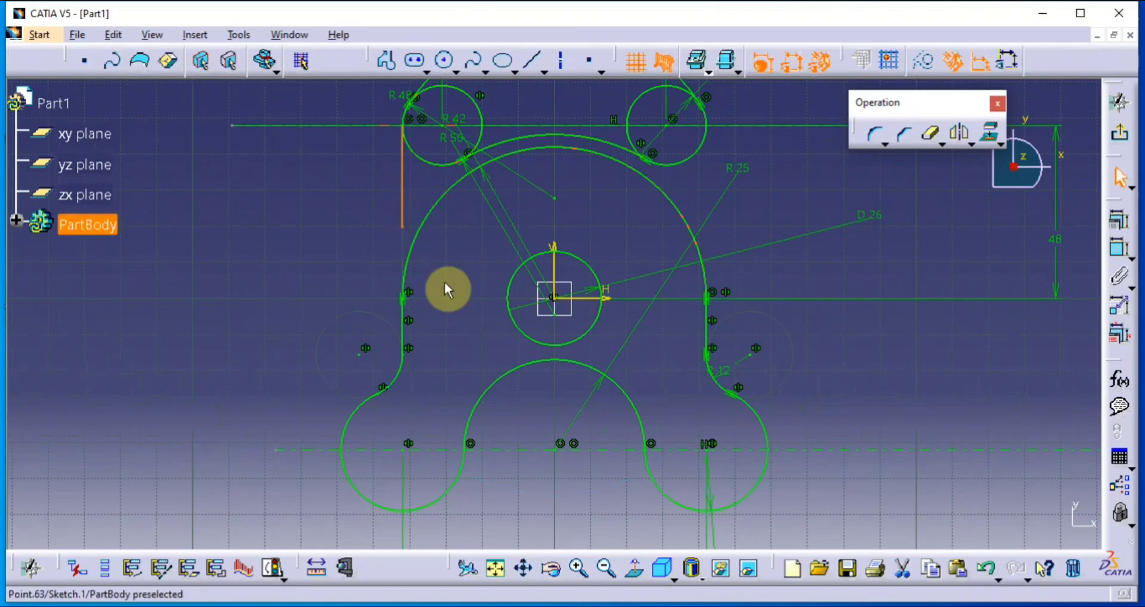
Constrain the new vertical line's lower end to be coincident with the large 42 mm radius arc
click(1119, 248)
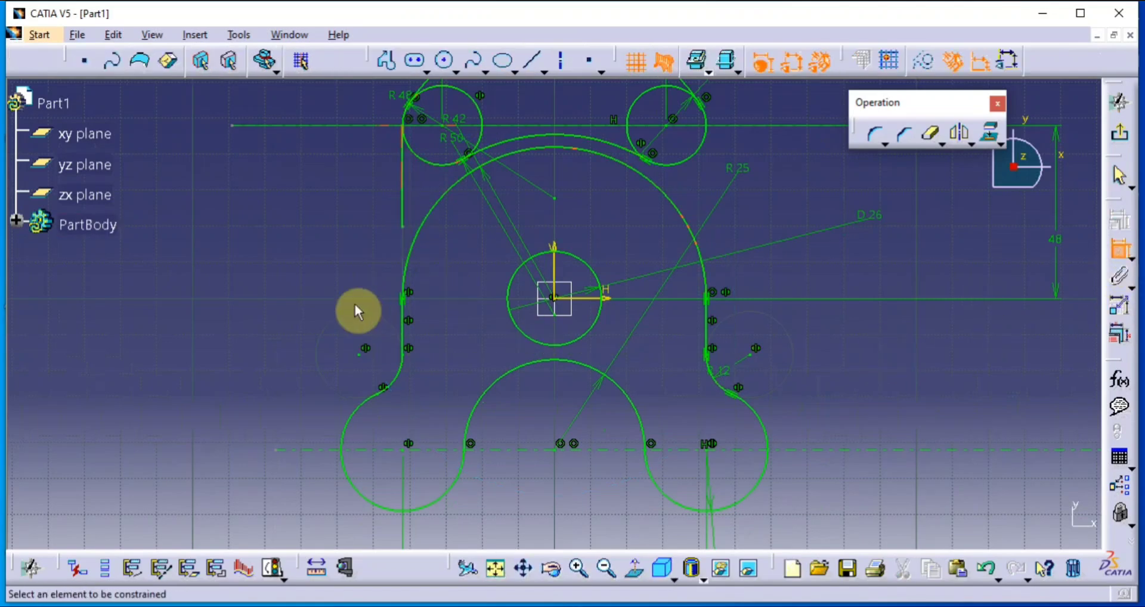
click(404, 230)
click(412, 274)
right_click(351, 255)
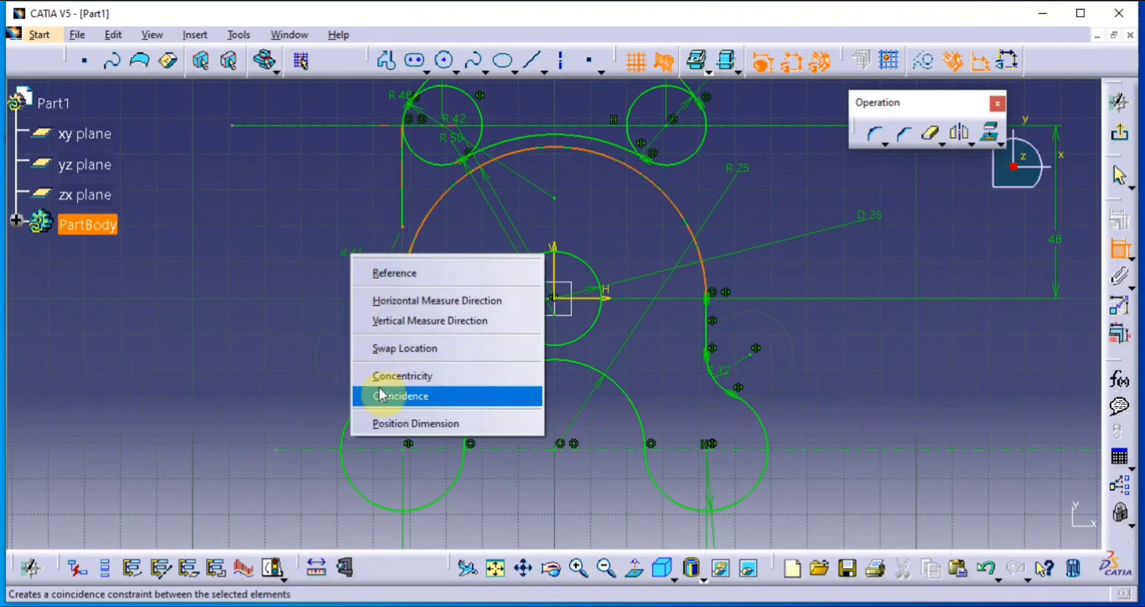
click(379, 396)
Mirror the vertical line about the sketch's vertical axis to the right side of the profile
click(403, 226)
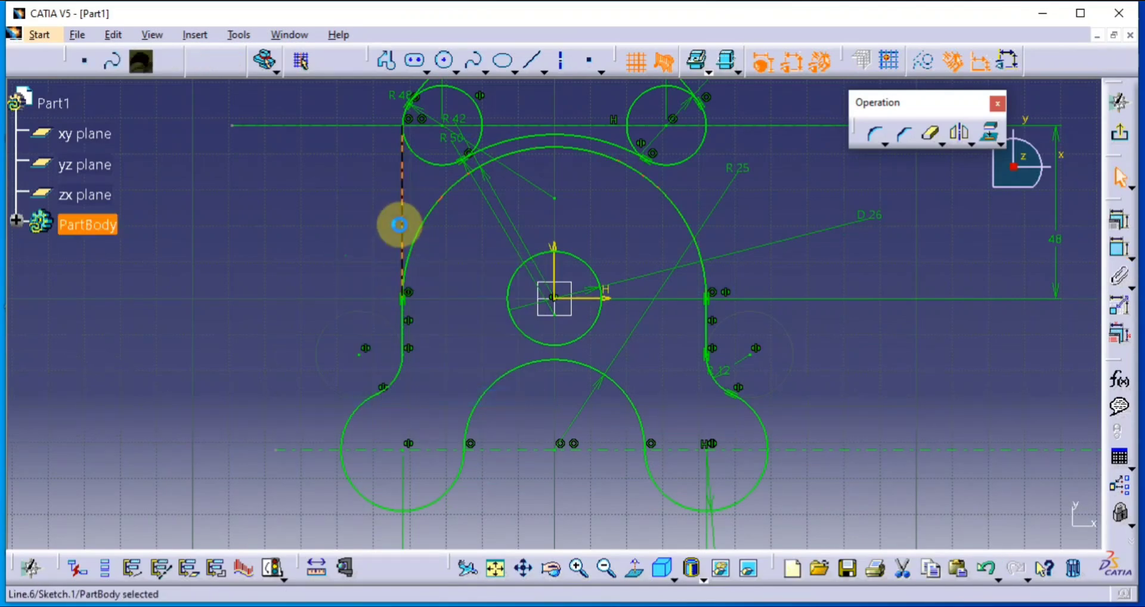
click(961, 133)
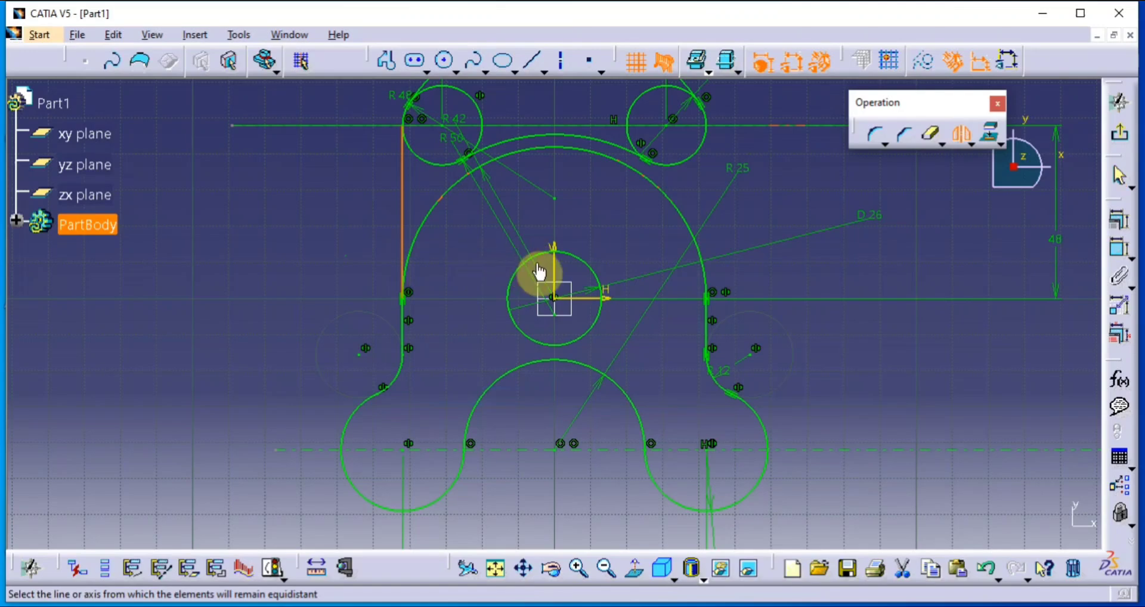
click(556, 245)
middle_drag(544, 256, 473, 373)
click(470, 351)
middle_drag(478, 351, 462, 304)
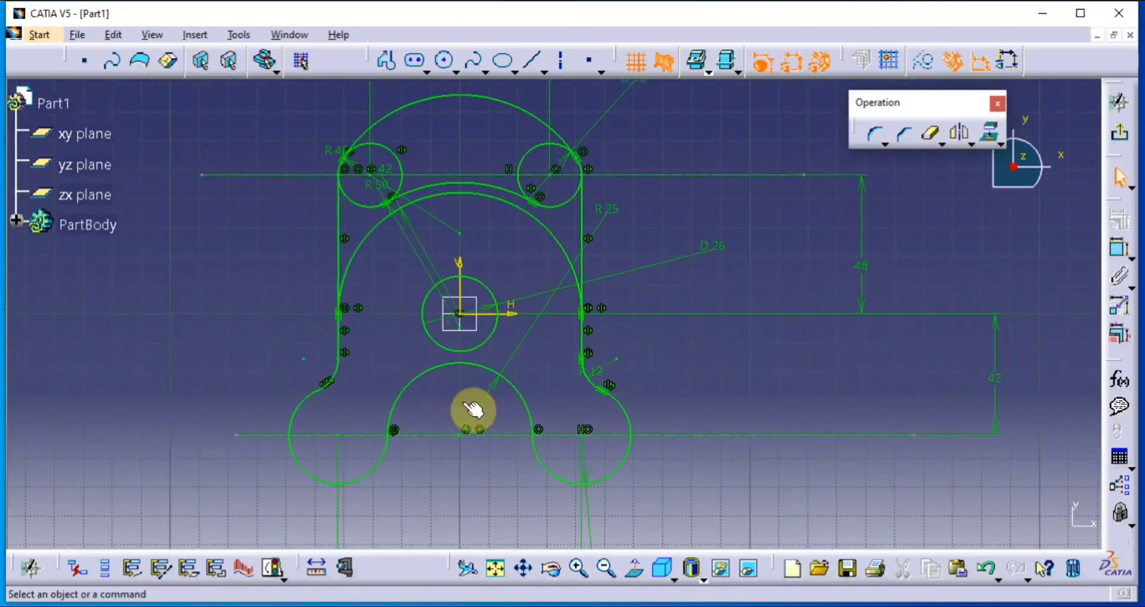
Draw a smaller hole circle inside each of the two upper lug circles, centred on the lug's centre
click(444, 60)
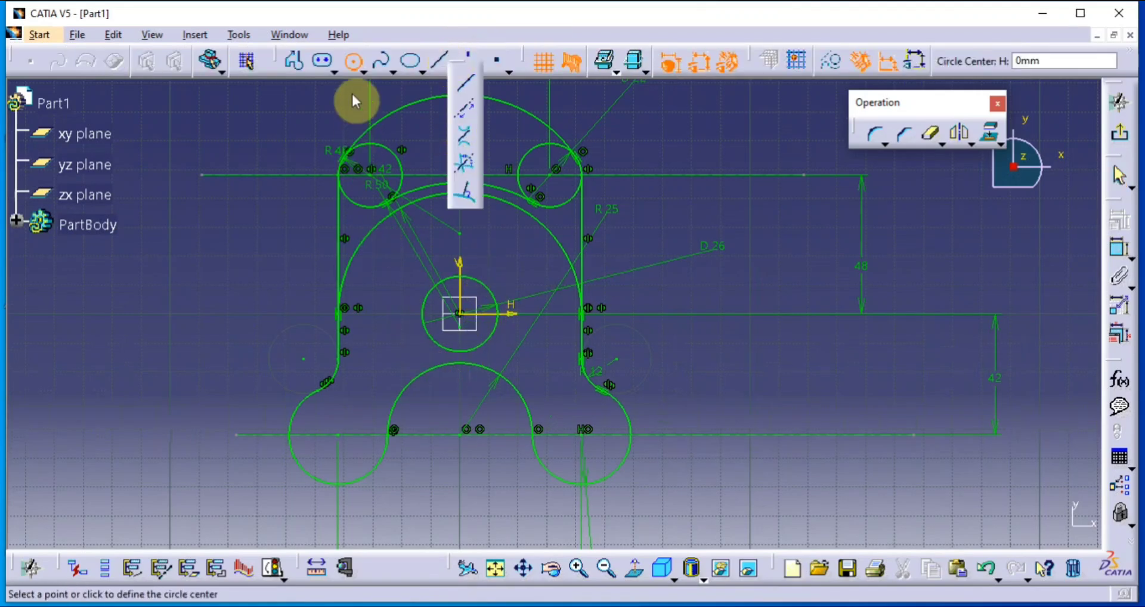
click(556, 177)
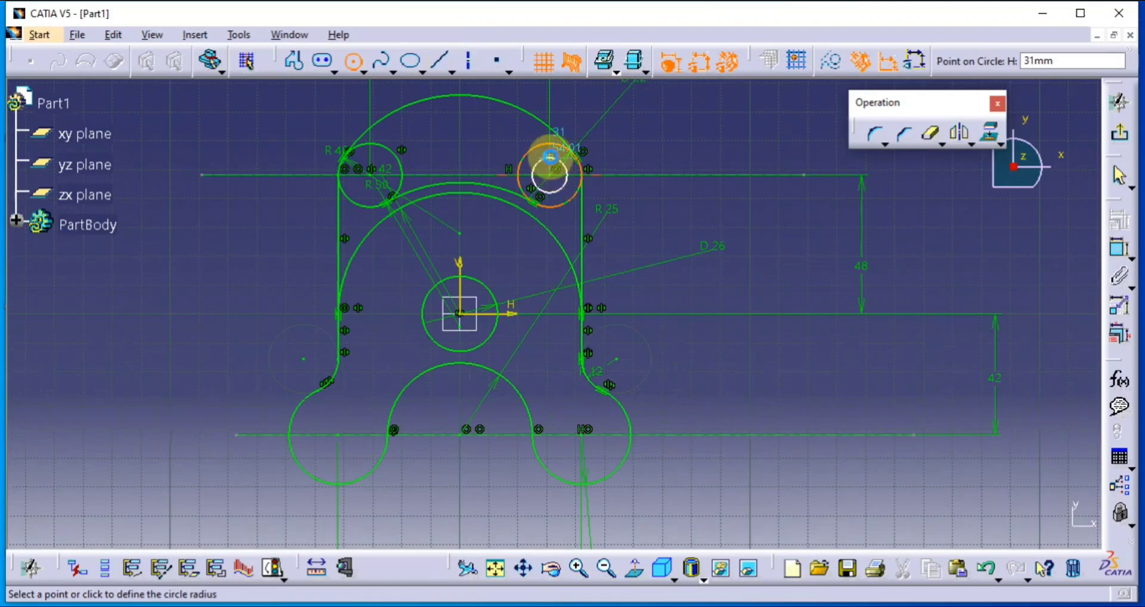
click(550, 156)
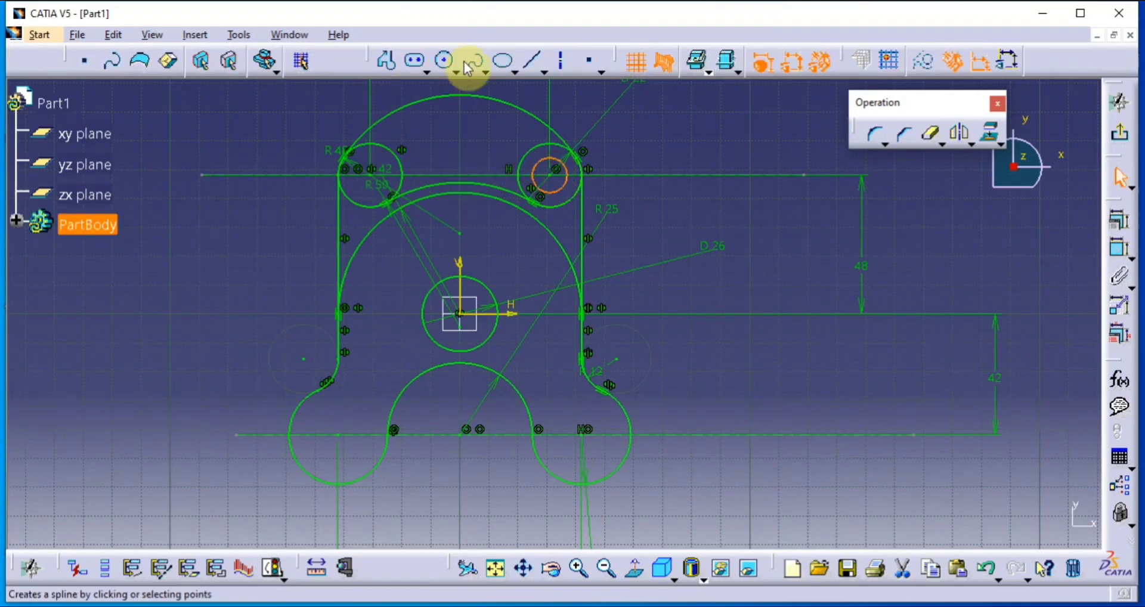
click(447, 62)
mouse_move(409, 269)
middle_down()
mouse_move(402, 159)
mouse_move(548, 350)
mouse_move(320, 208)
middle_up()
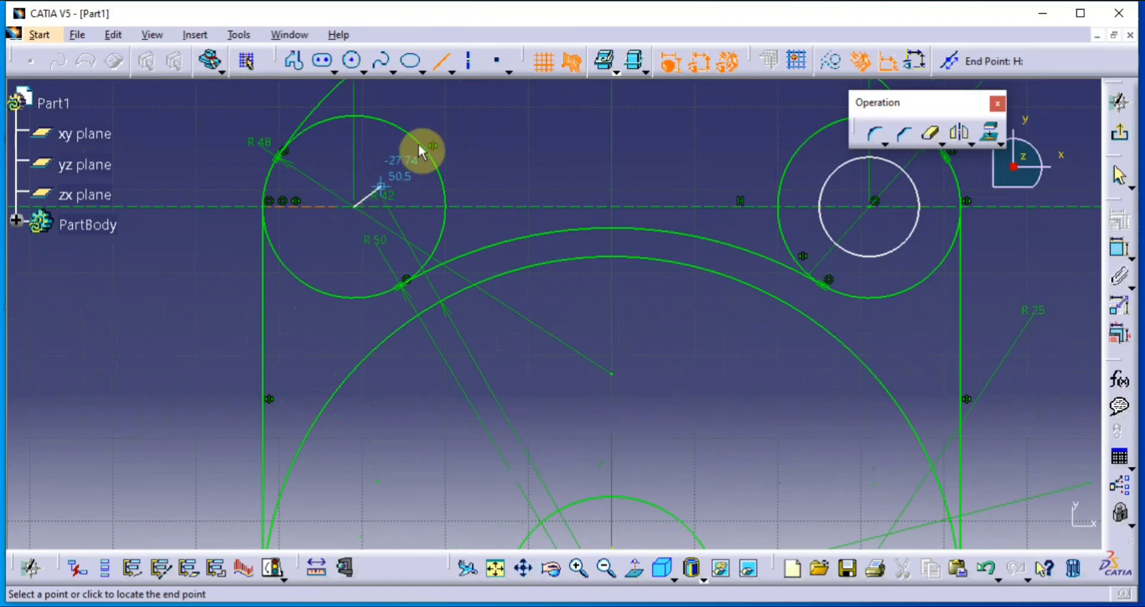
click(442, 63)
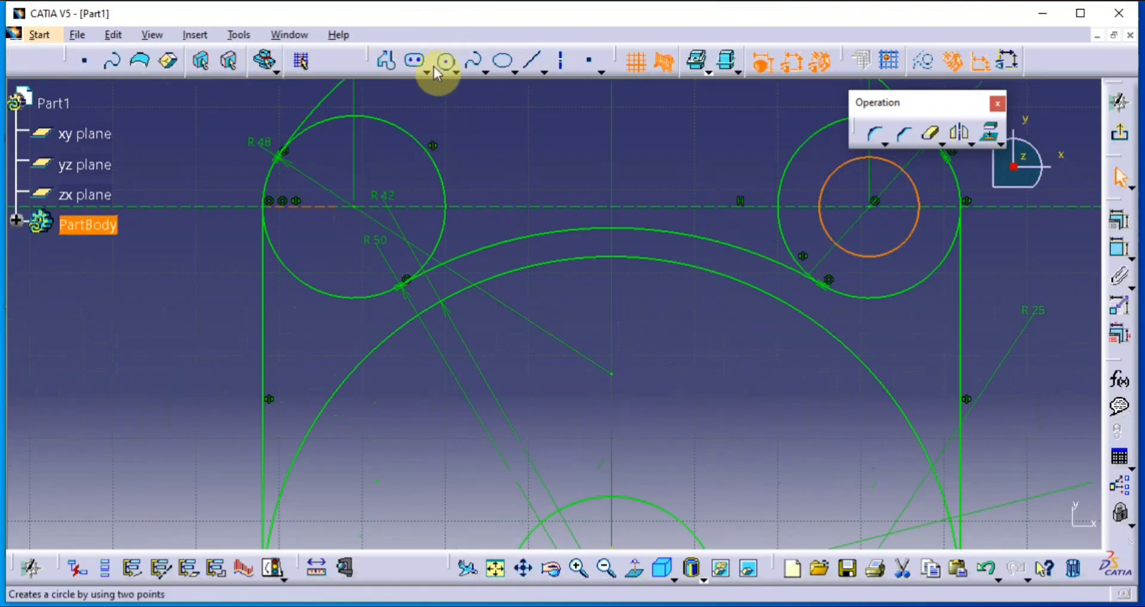
click(450, 64)
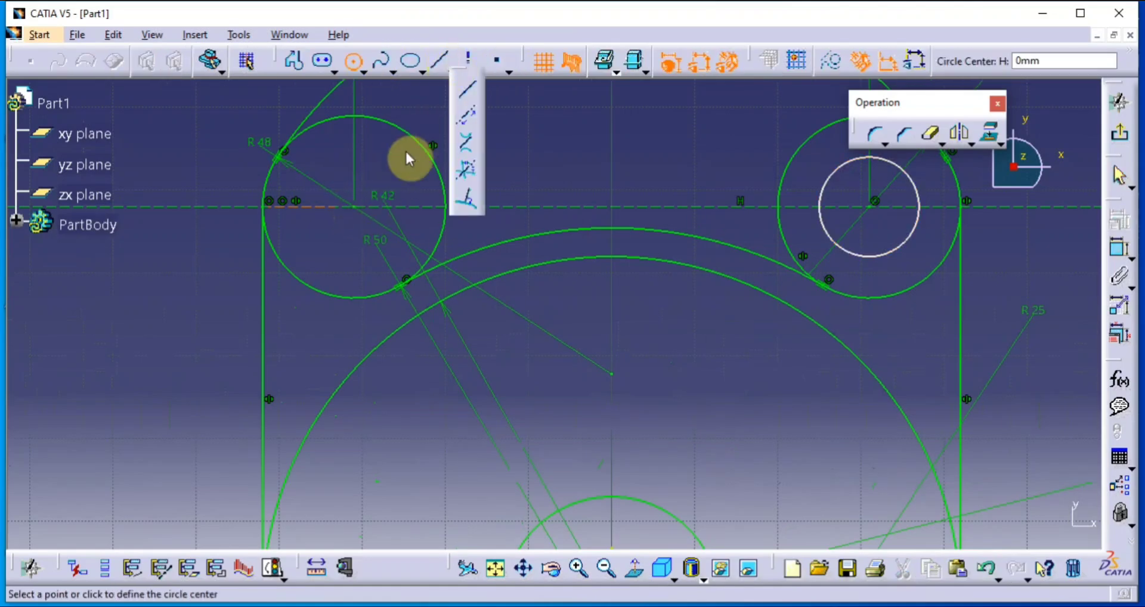
click(360, 209)
click(377, 178)
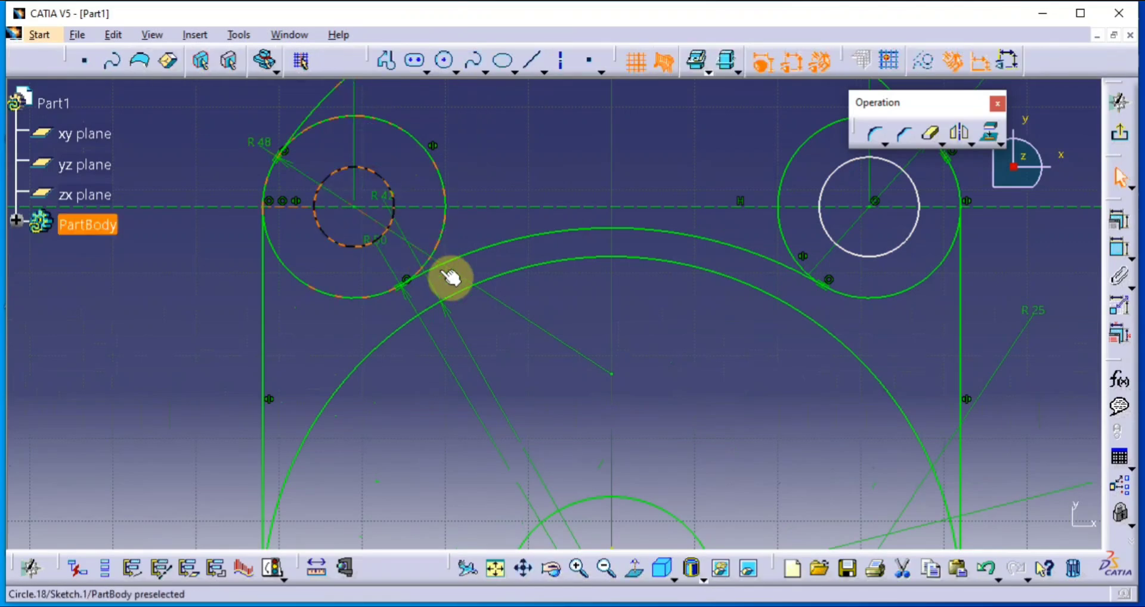
Draw a hole circle inside each of the two lower rounded lobes, centred on the lobe's centre
click(441, 61)
middle_drag(440, 353, 328, 4)
middle_drag(220, 520, 276, 273)
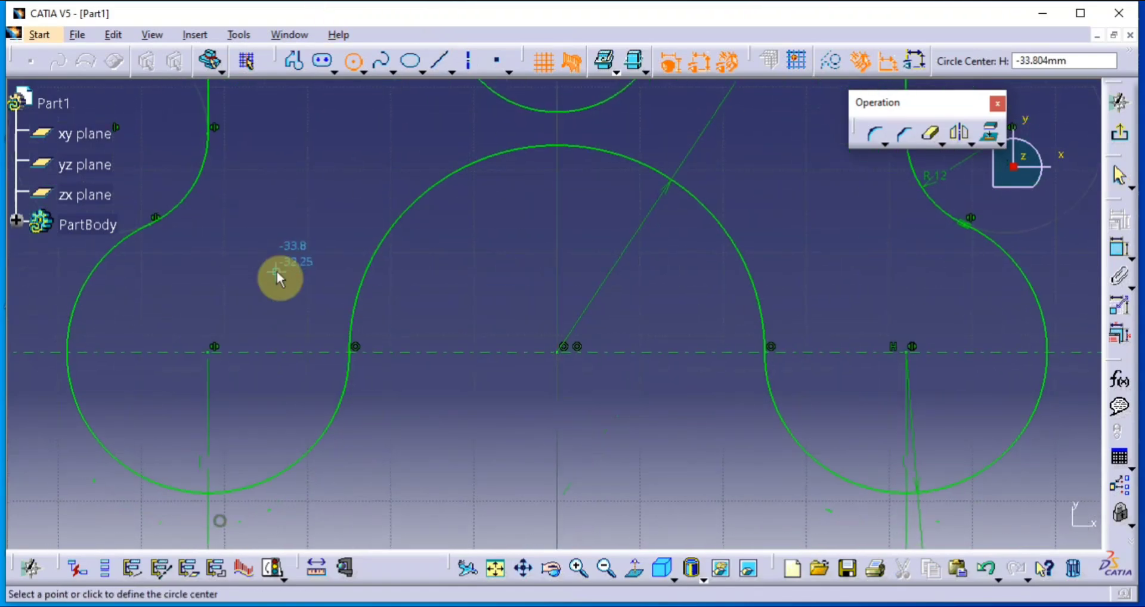
click(210, 353)
click(257, 310)
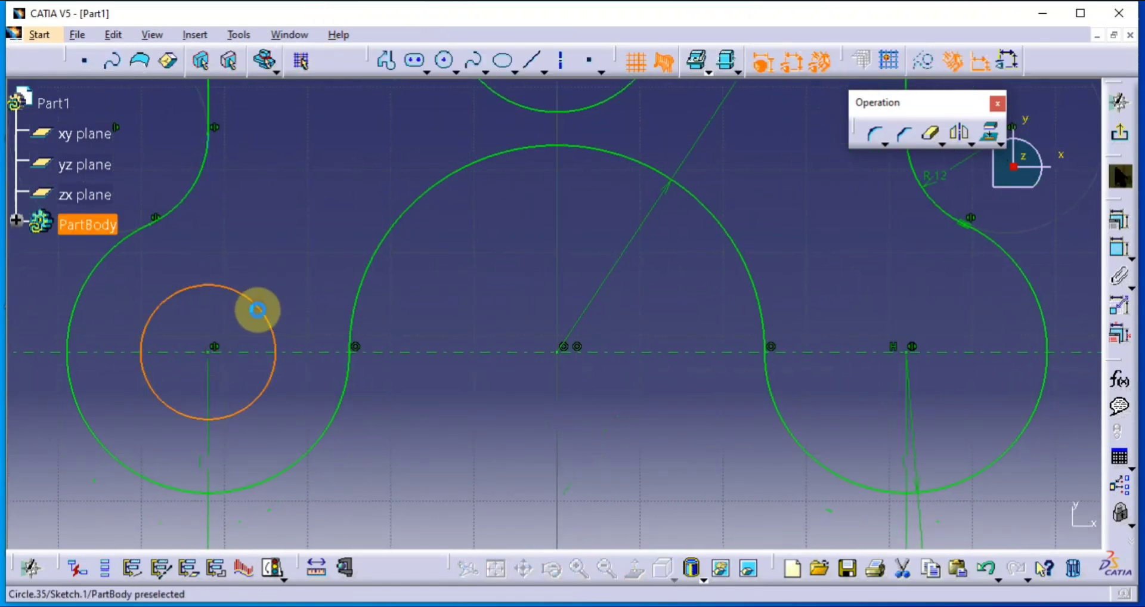
click(442, 59)
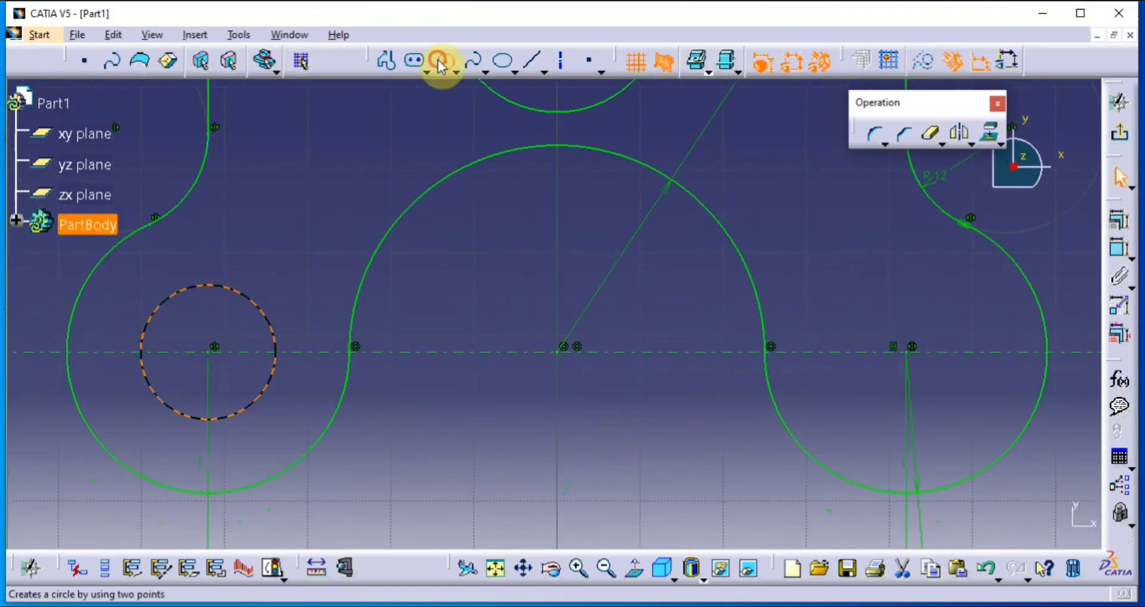
click(910, 352)
click(938, 289)
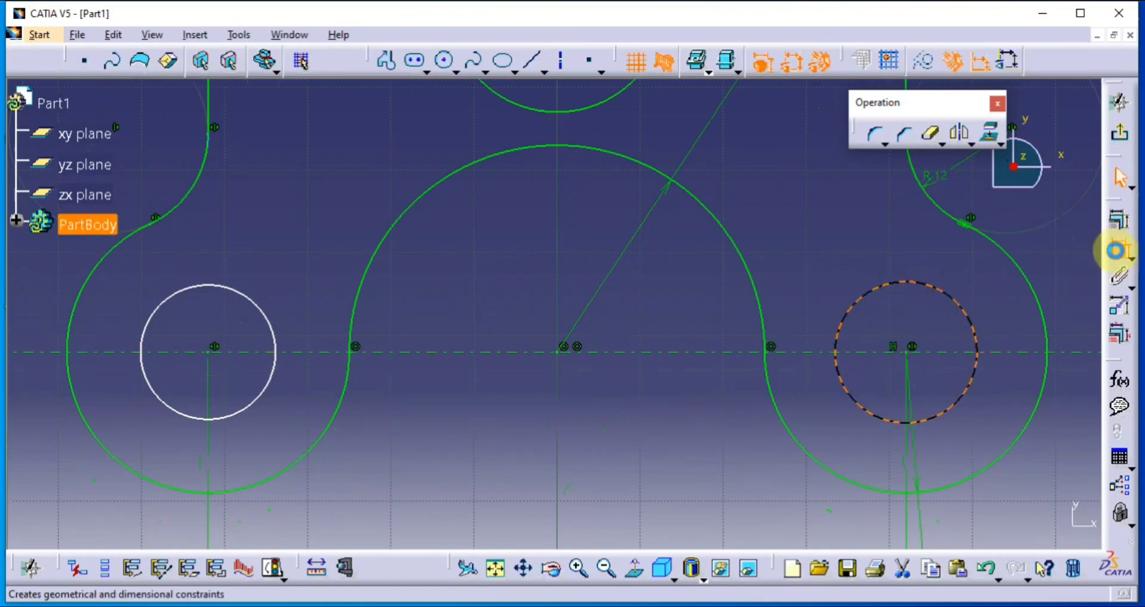
Add radius dimensions to the hole circles in the two lower lobes
click(1120, 249)
click(673, 435)
click(242, 412)
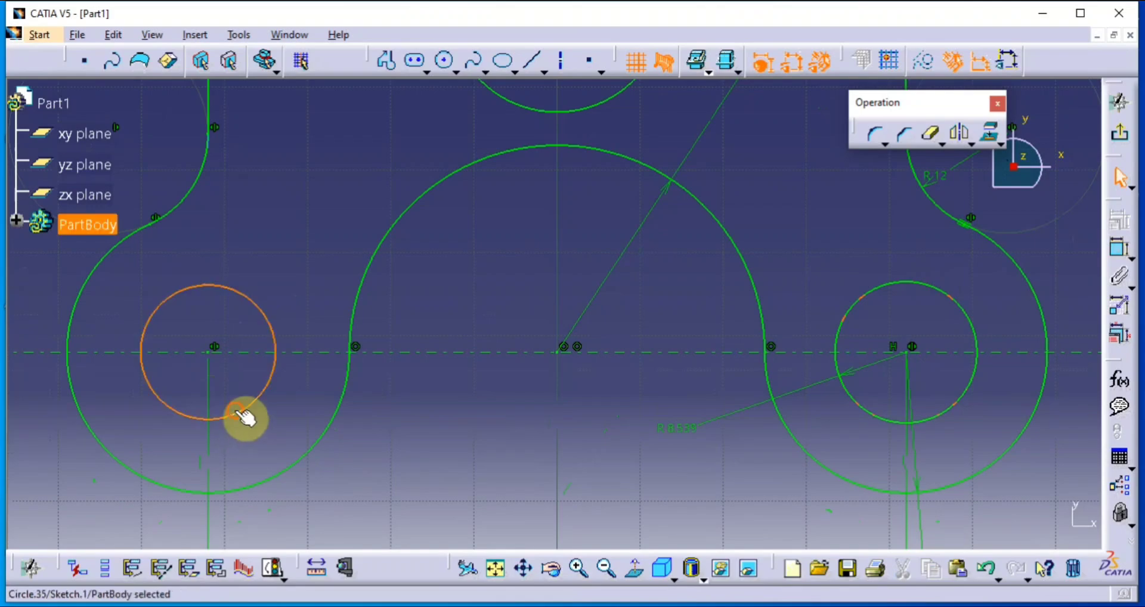
click(1111, 255)
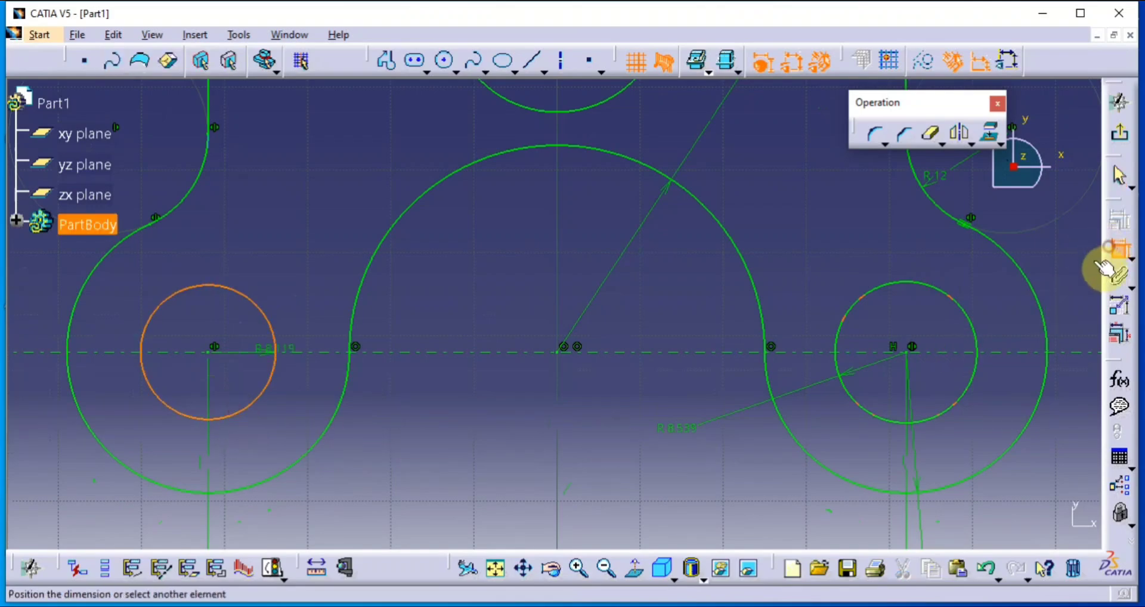
click(442, 466)
Add radius dimensions to the small hole circles in the two upper lugs
middle_drag(481, 413, 352, 575)
middle_drag(644, 267, 539, 606)
click(605, 206)
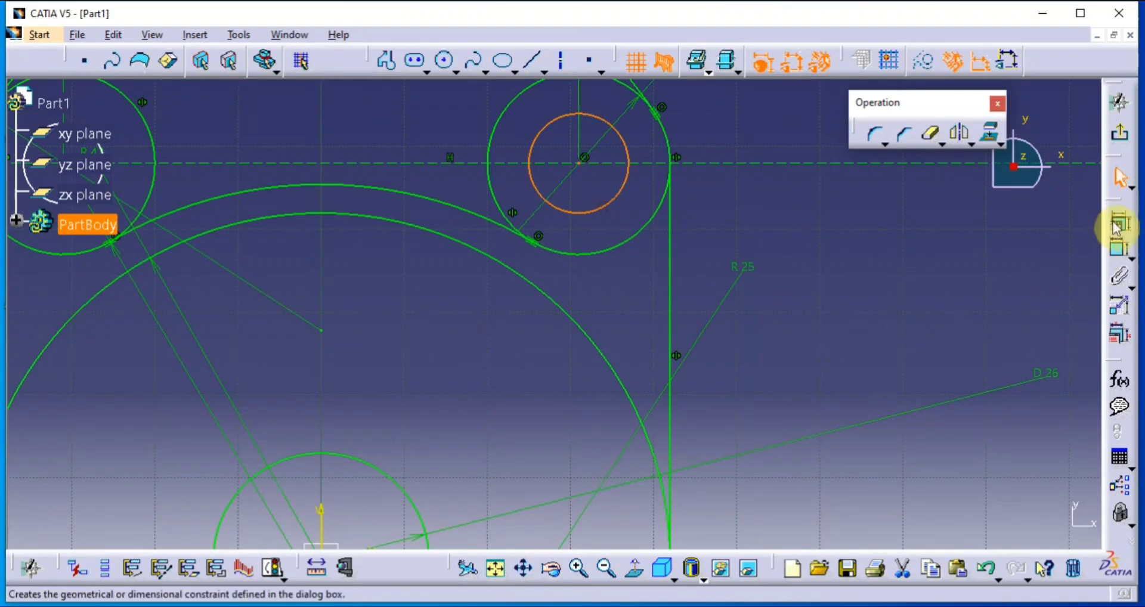
click(1119, 250)
click(826, 262)
middle_drag(793, 266, 1063, 191)
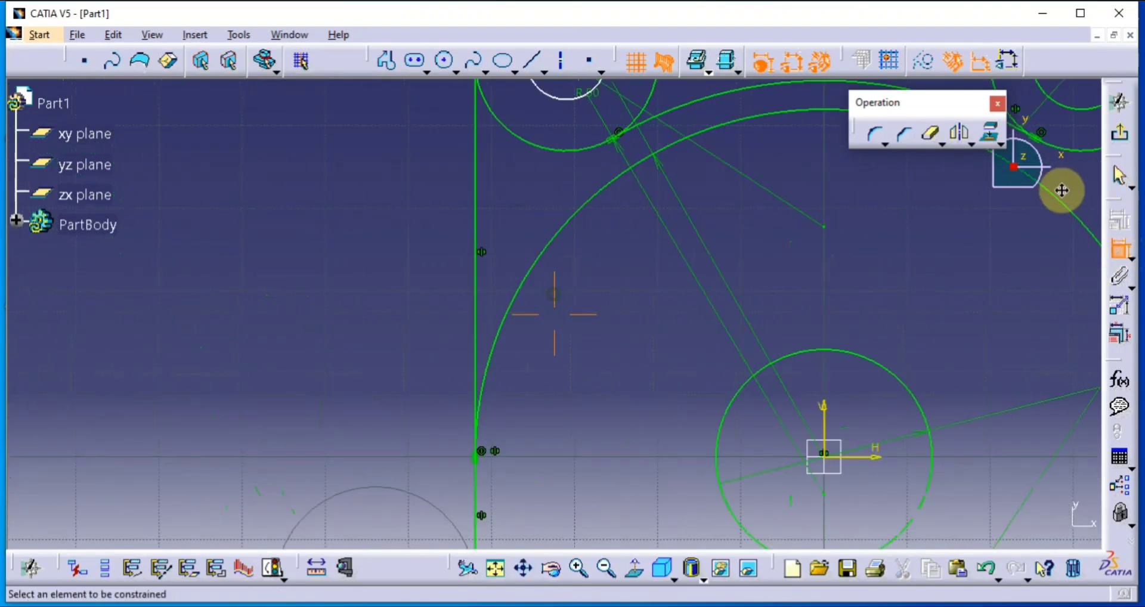
click(565, 100)
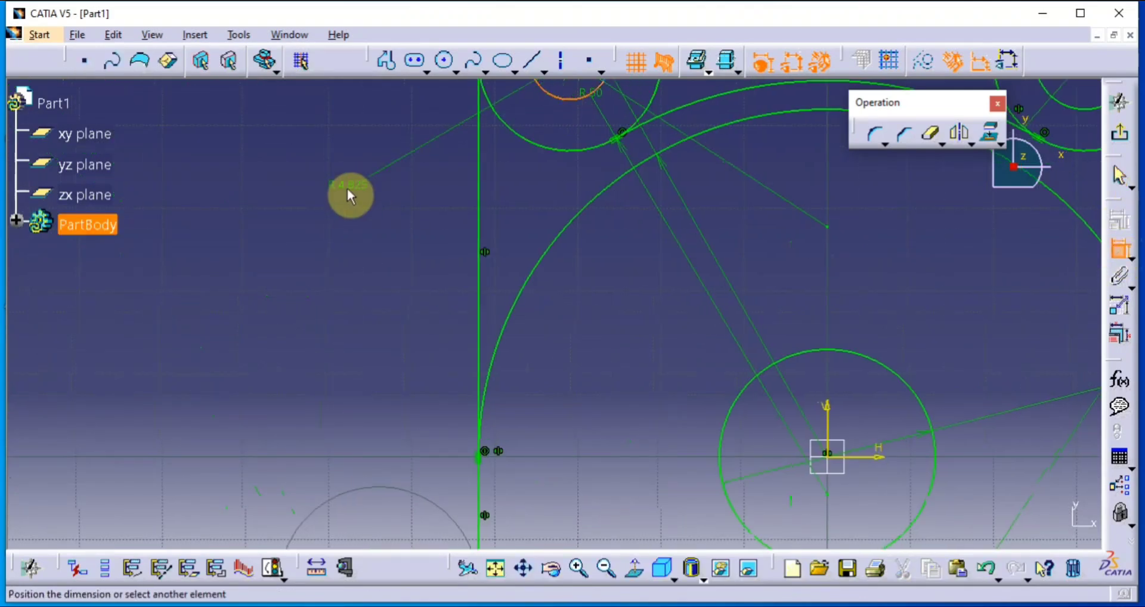
click(348, 191)
mouse_move(434, 231)
middle_down()
mouse_move(256, 340)
mouse_move(254, 382)
middle_up()
click(253, 342)
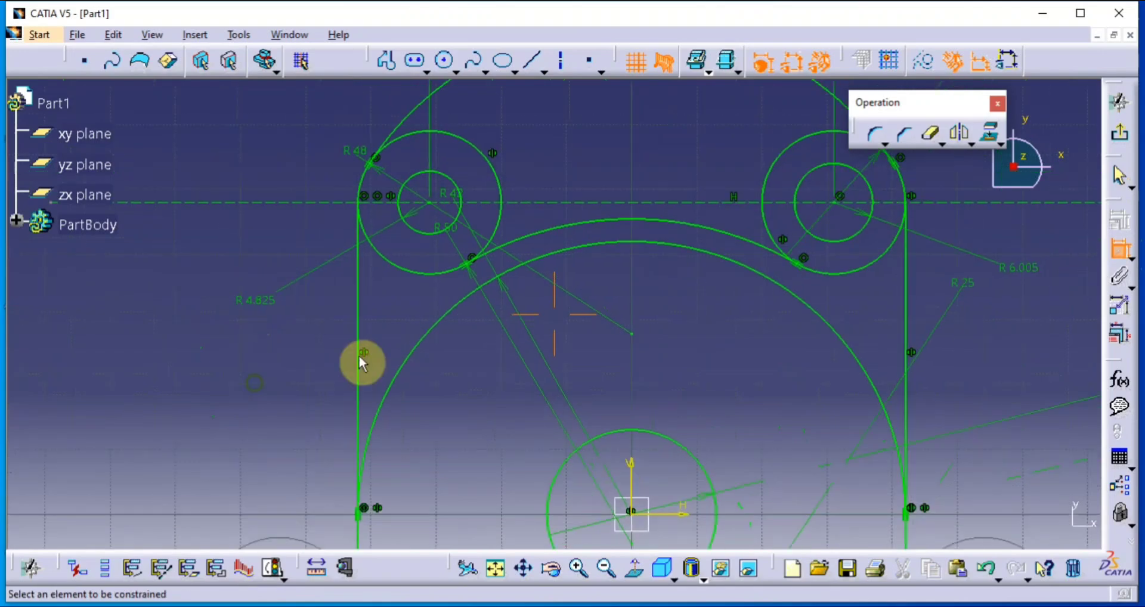
Check the hole size in the Photos reference image and change the upper-left lug hole's dimension to a diameter of 10 mm
click(1120, 334)
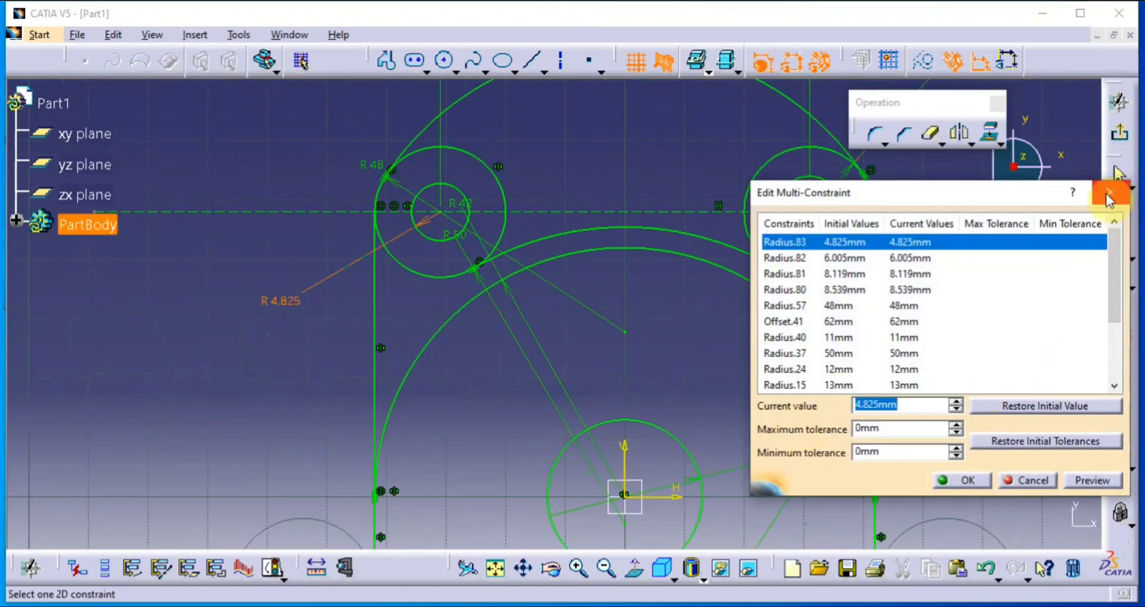
click(1109, 192)
double_click(292, 303)
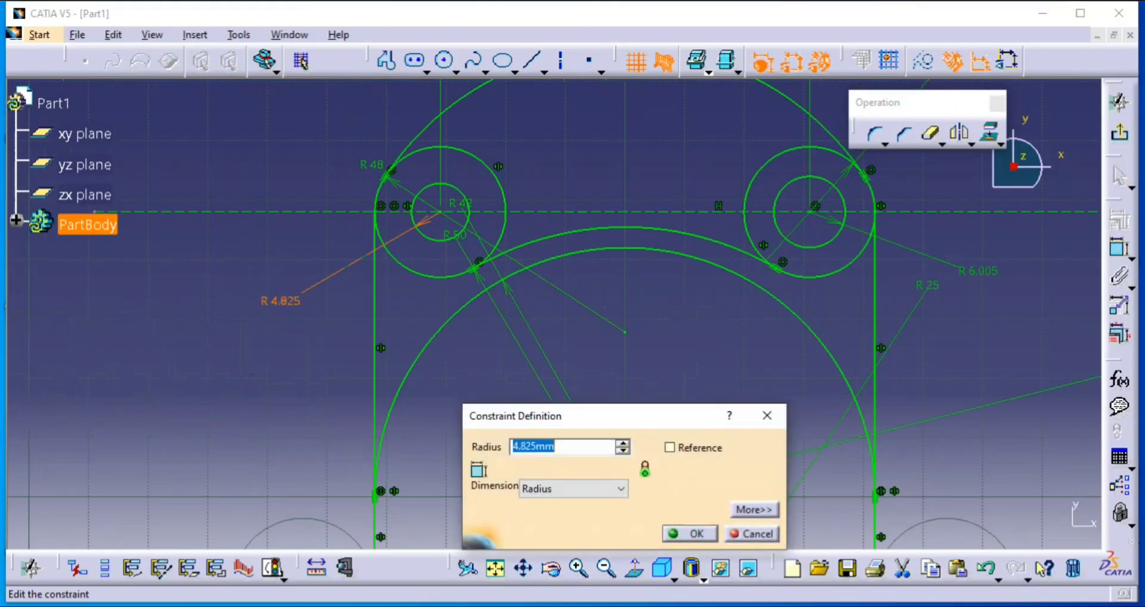
key(alt+Tab)
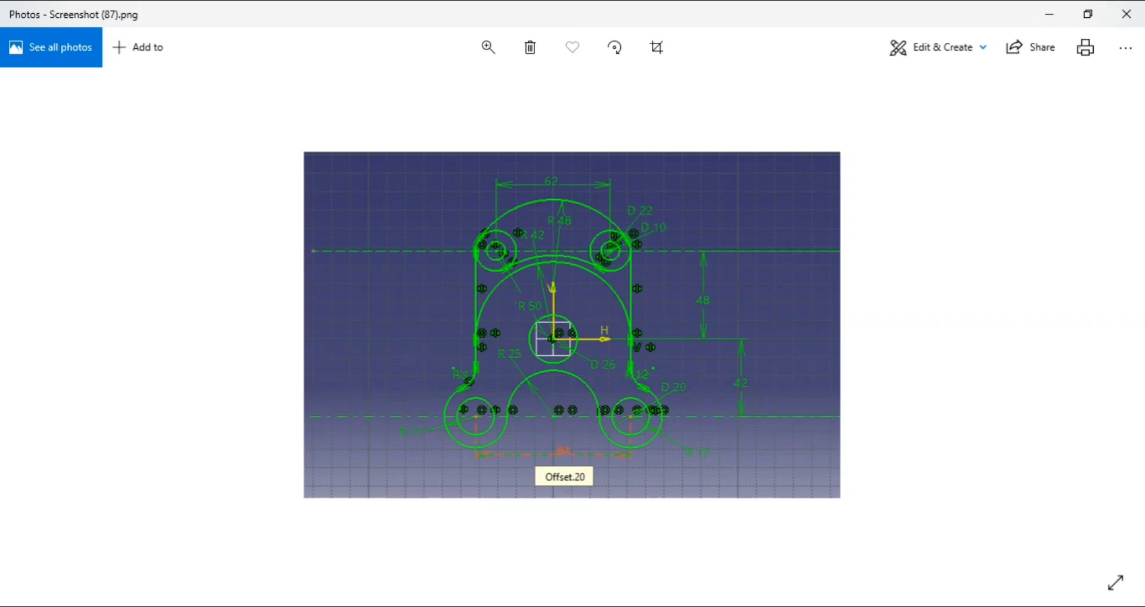
click(1050, 15)
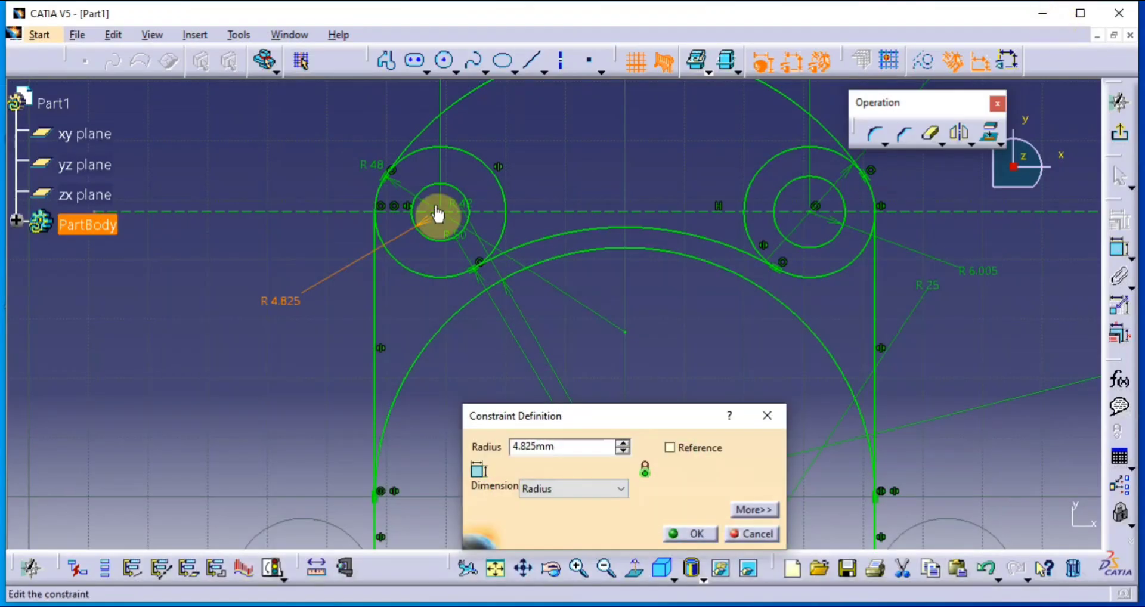
click(571, 488)
click(569, 519)
click(580, 442)
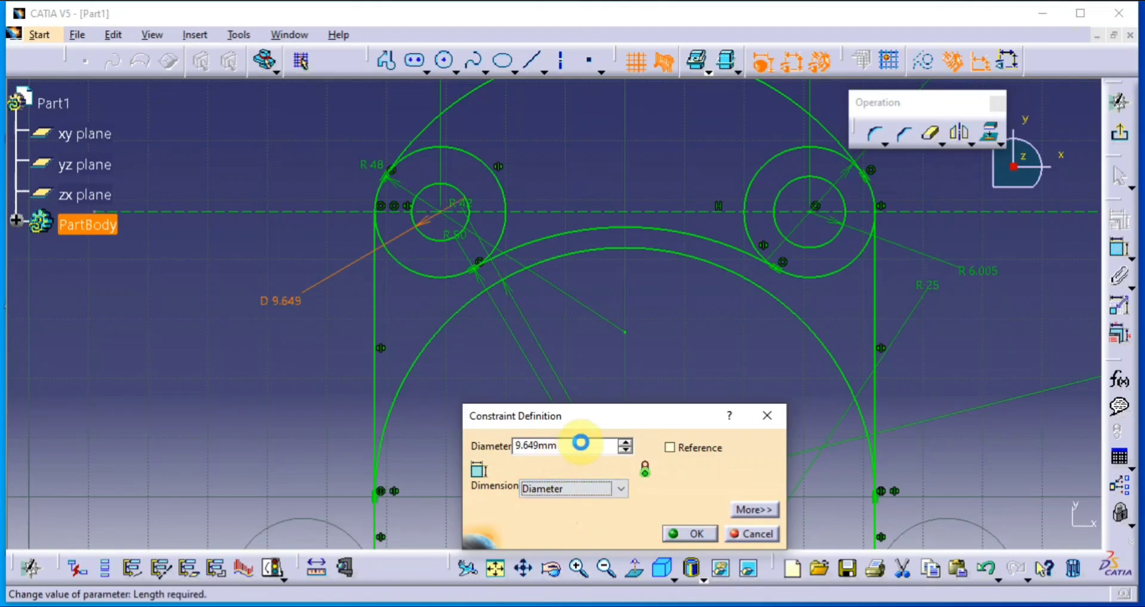
drag(565, 443, 399, 475)
key(BackSpace)
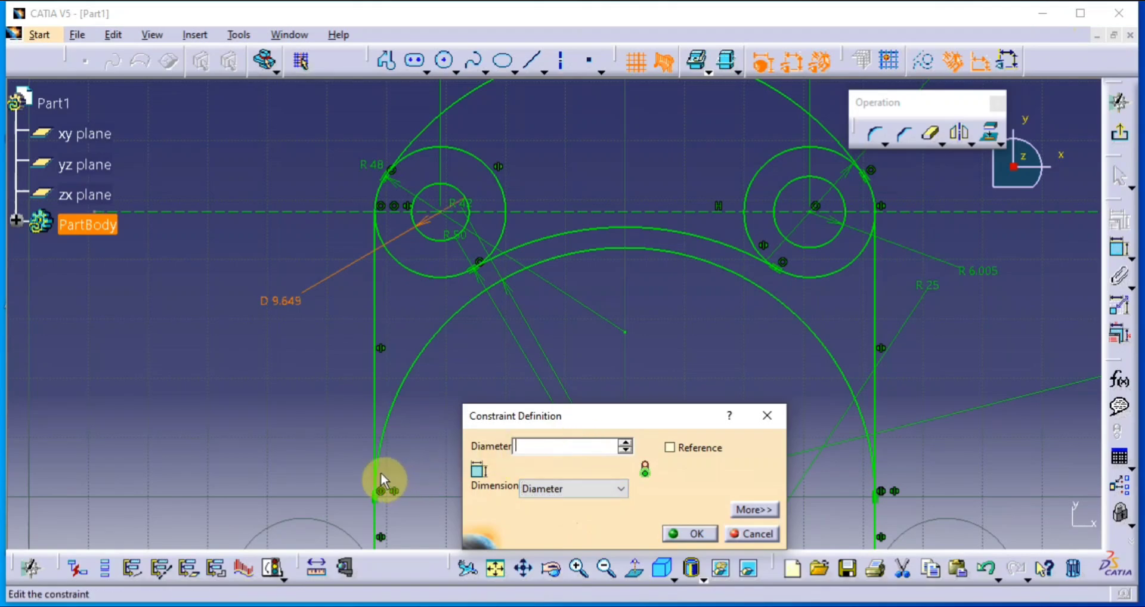
text(10)
key(Return)
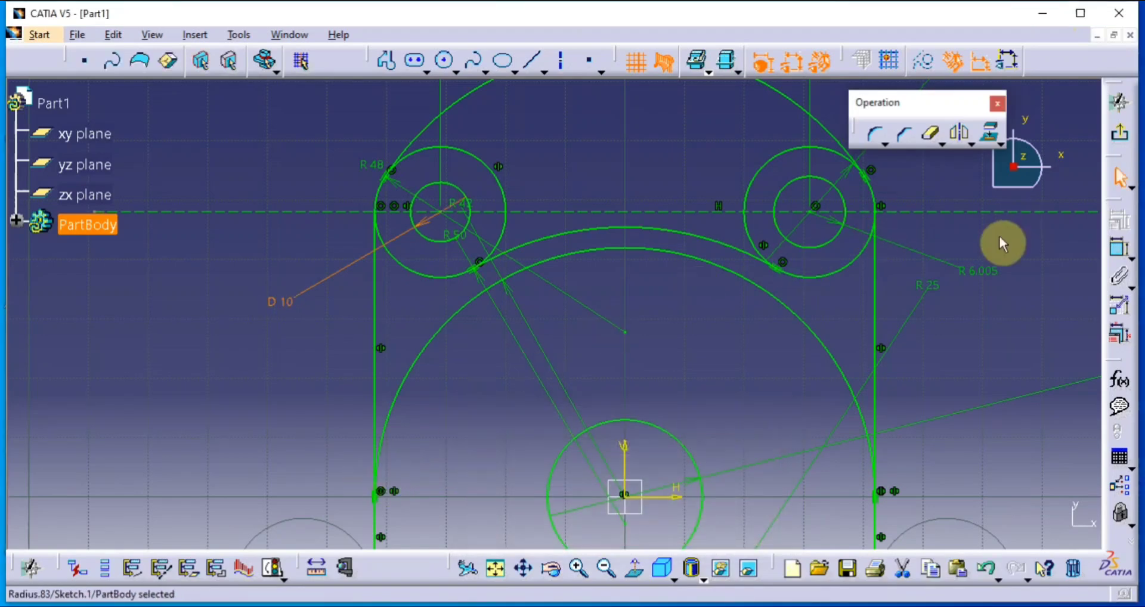
Change the upper-right lug hole's dimension from radius to diameter and set it to 10 mm
double_click(972, 269)
click(554, 492)
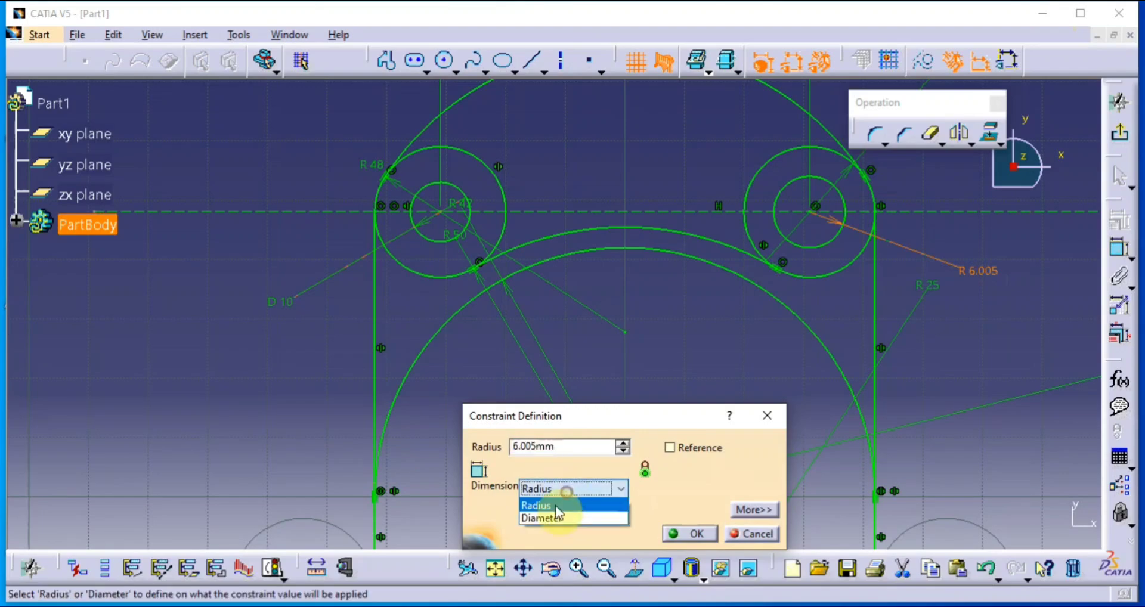
click(553, 516)
drag(574, 446, 333, 501)
key(BackSpace)
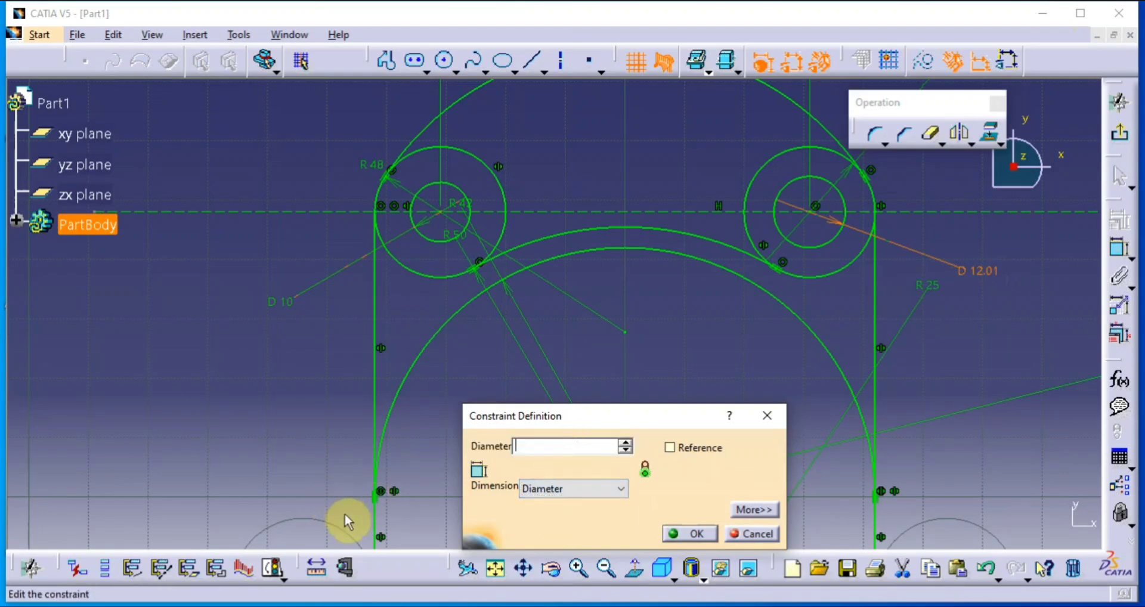
text(10)
key(Return)
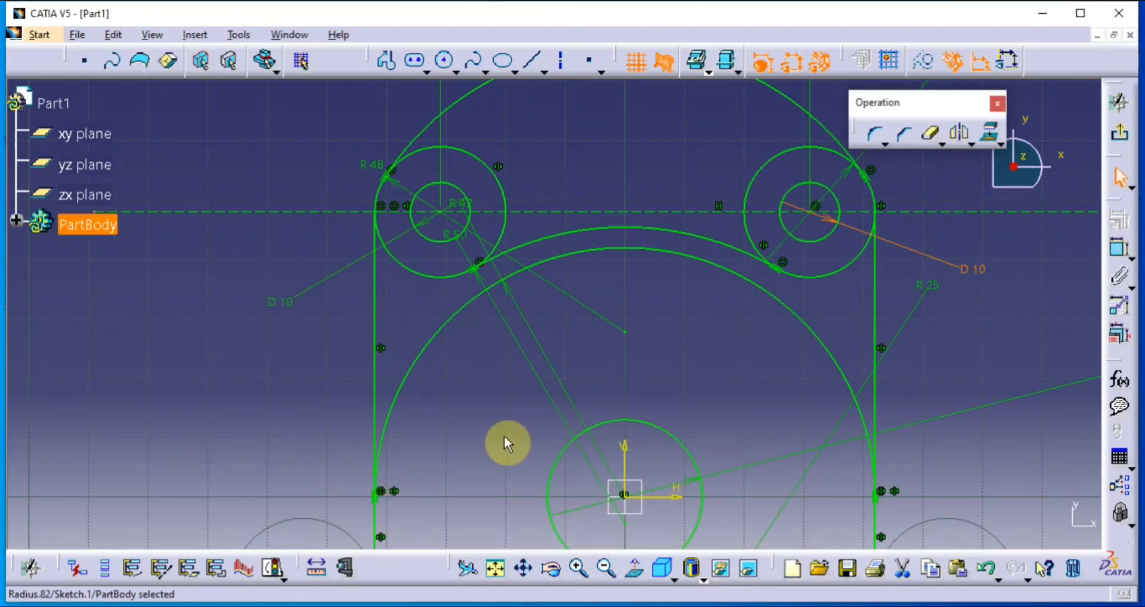
Change the lower-right lobe hole's dimension from radius to diameter and set it to 20 mm
middle_drag(550, 381, 491, 72)
middle_drag(786, 425, 701, 224)
click(573, 296)
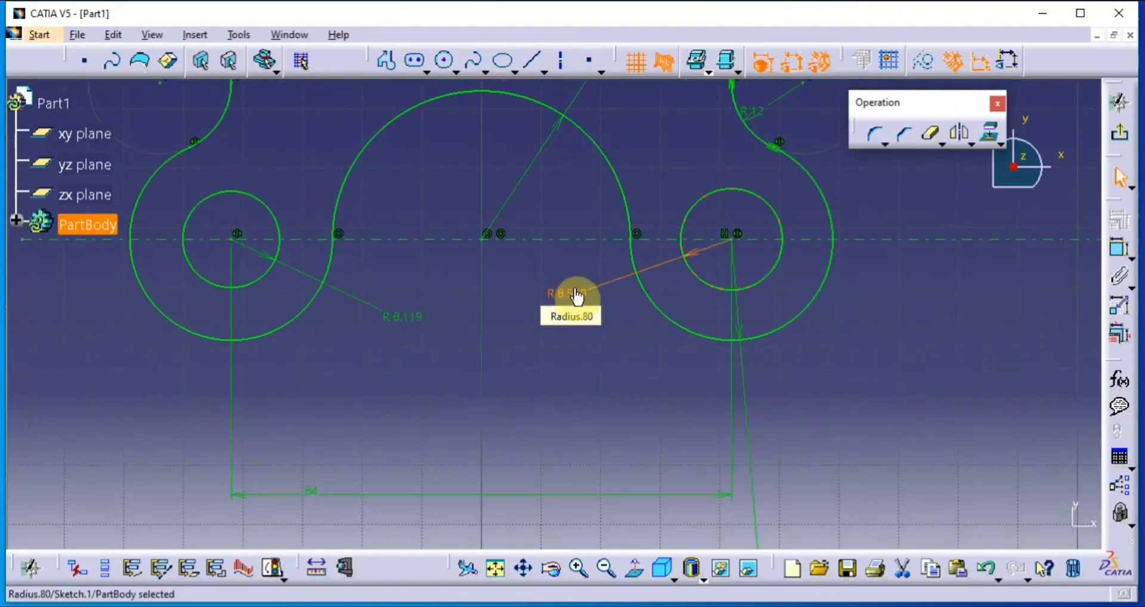
double_click(574, 299)
click(583, 486)
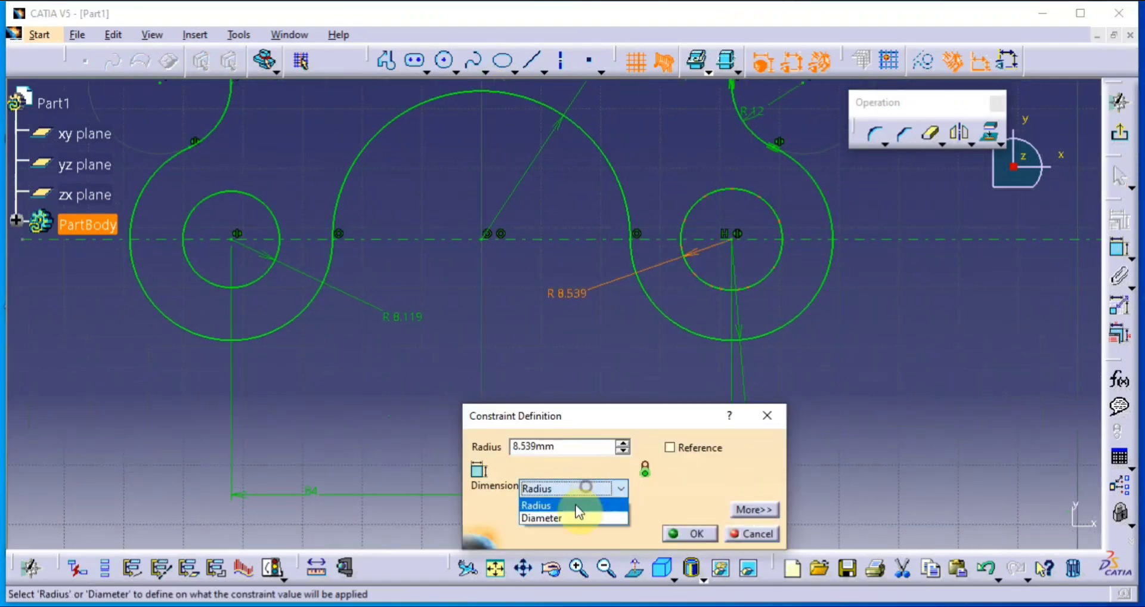
click(578, 520)
double_click(570, 445)
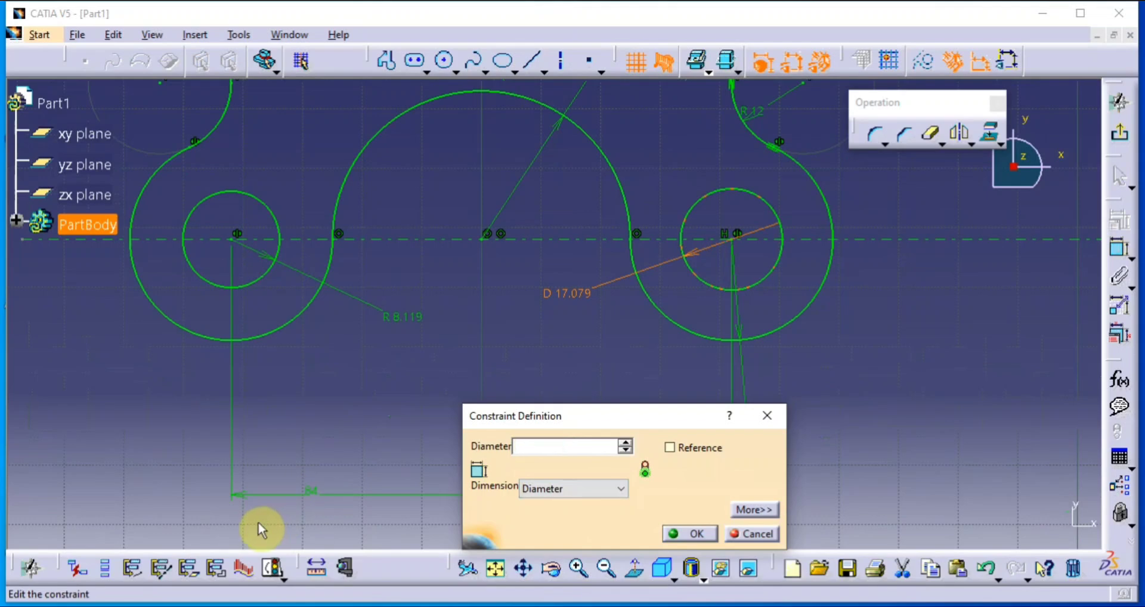
text(20)
key(Return)
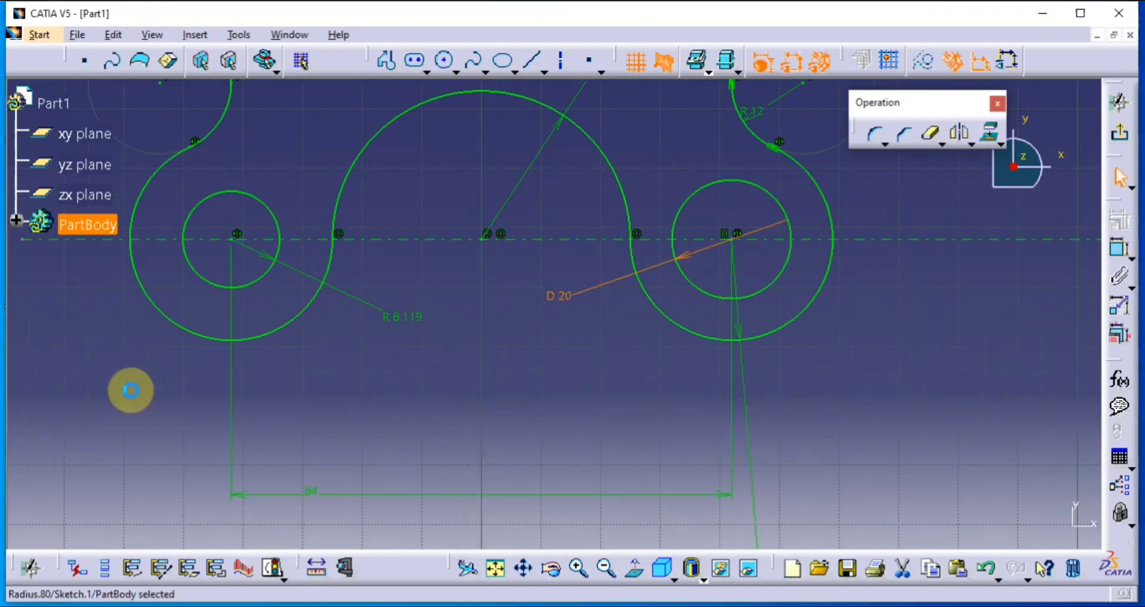
Change the lower-left lobe hole's dimension from radius to diameter and set it to 20 mm
middle_drag(296, 333, 470, 364)
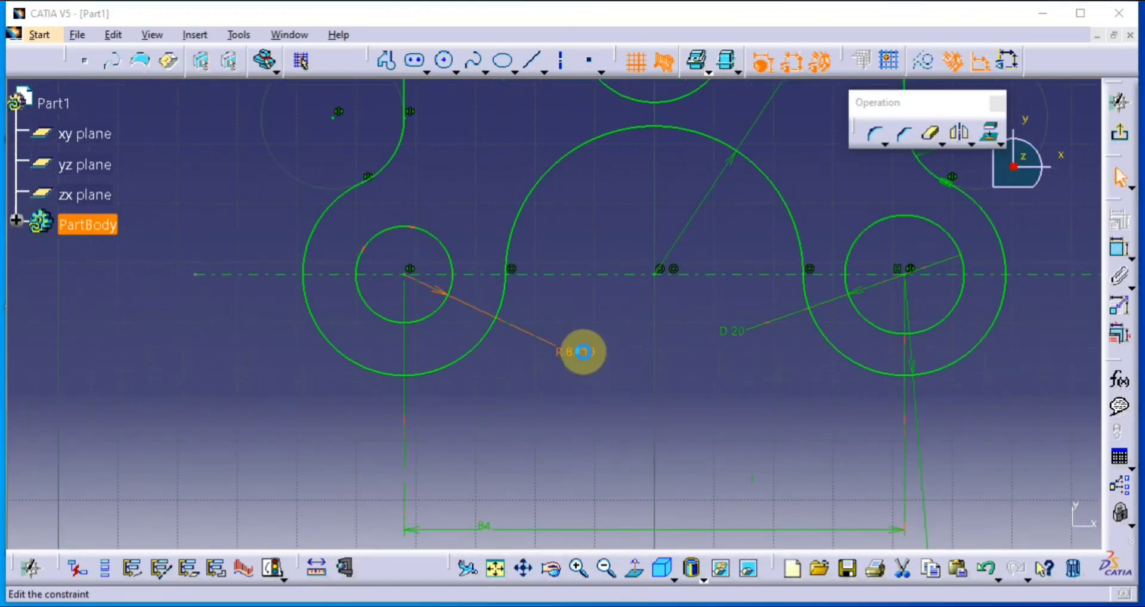
double_click(583, 352)
click(584, 489)
click(555, 517)
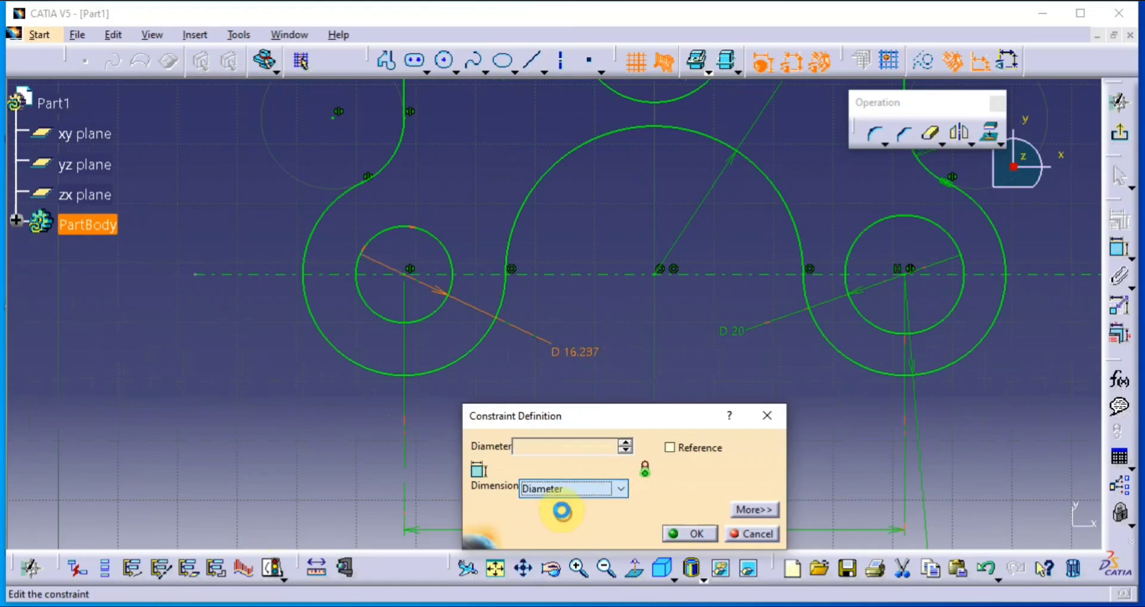
double_click(562, 445)
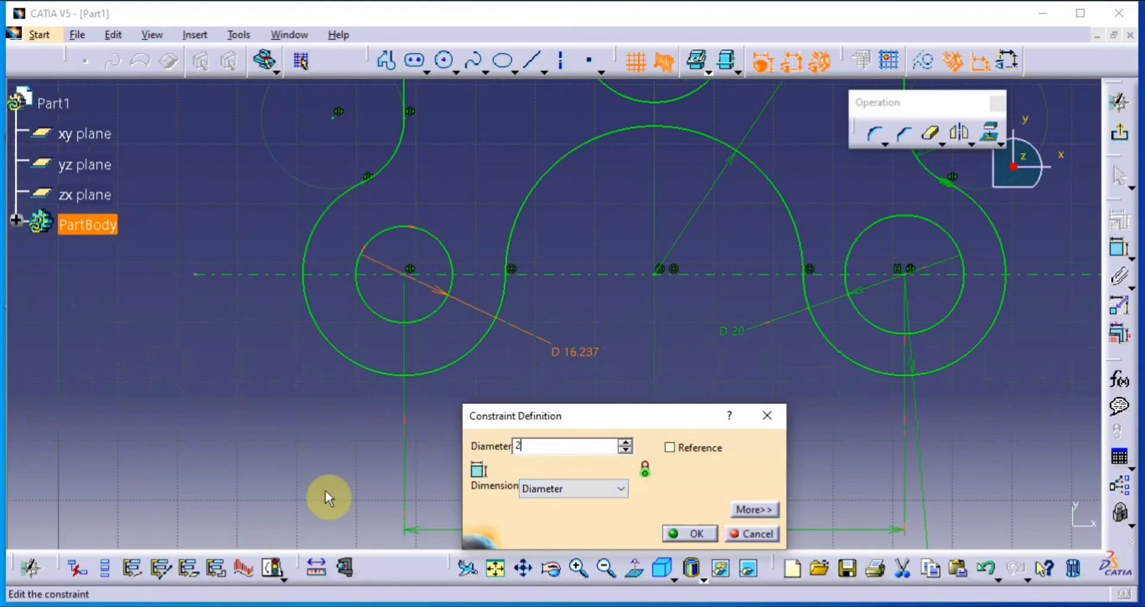
key(Return)
mouse_move(498, 366)
middle_down()
mouse_move(440, 415)
mouse_move(454, 465)
mouse_move(533, 367)
mouse_move(441, 477)
middle_up()
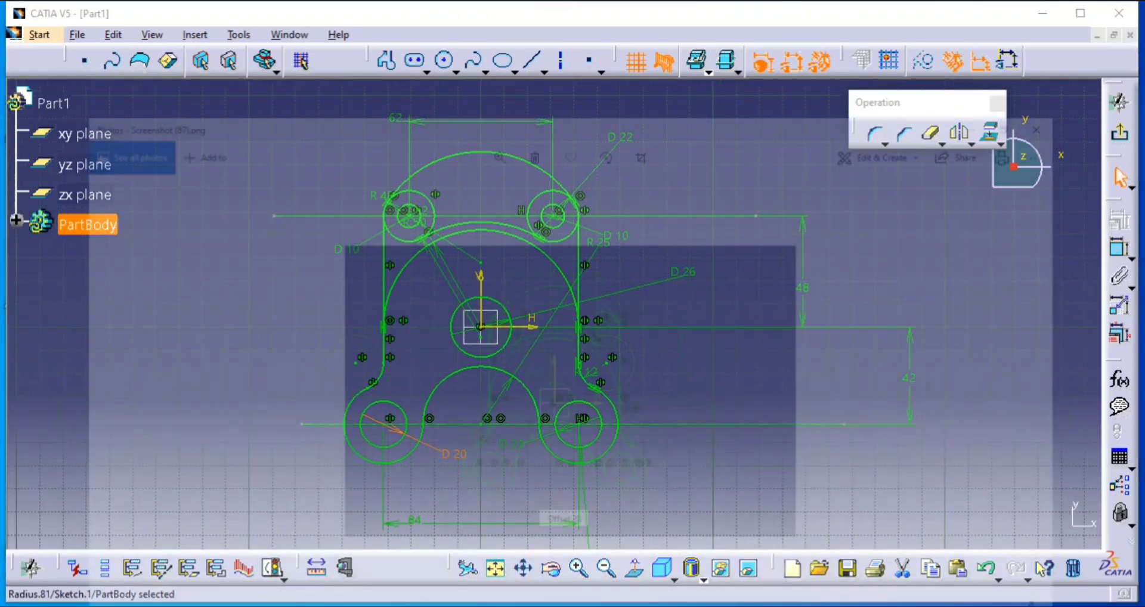